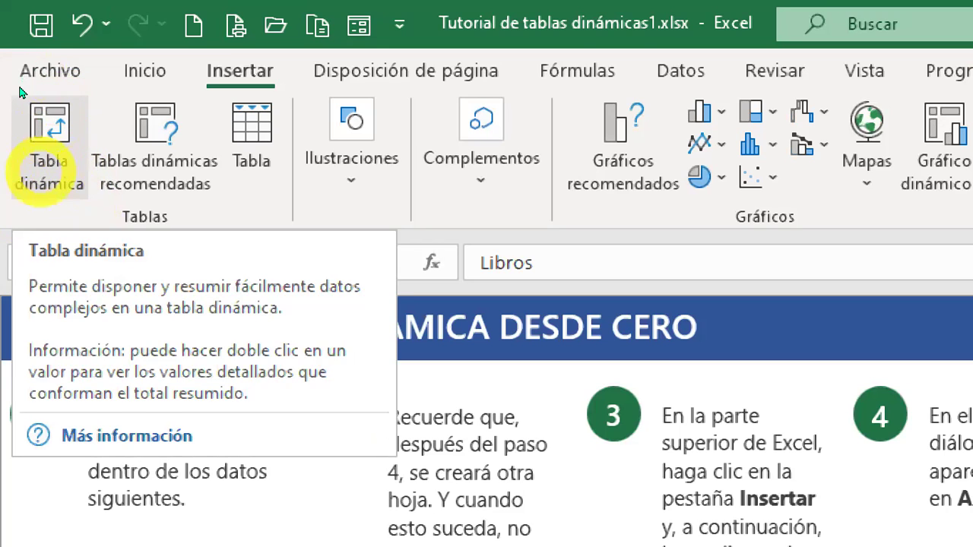
- Create a pivot table from the range '20'!$B$15:$E$22 on a new worksheet
left_click(40, 167)
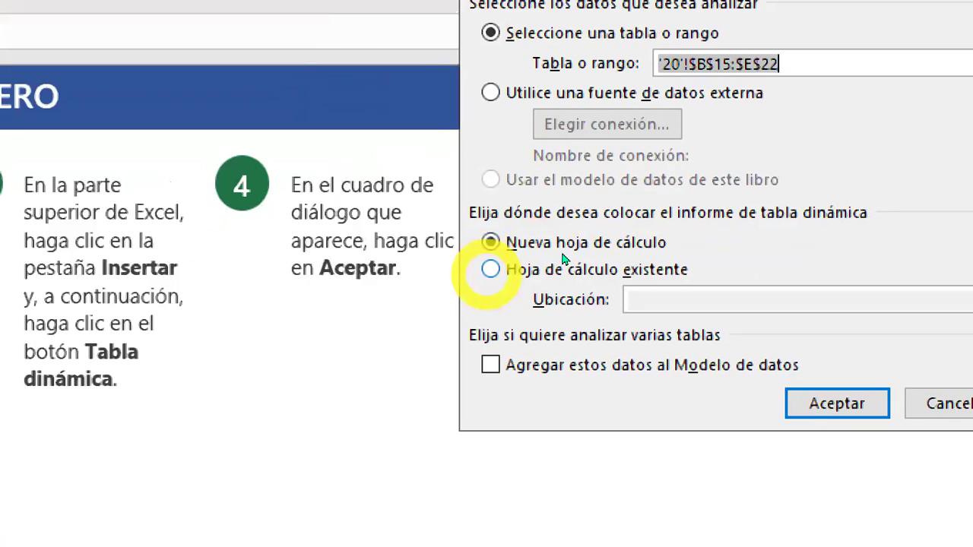
left_click(480, 275)
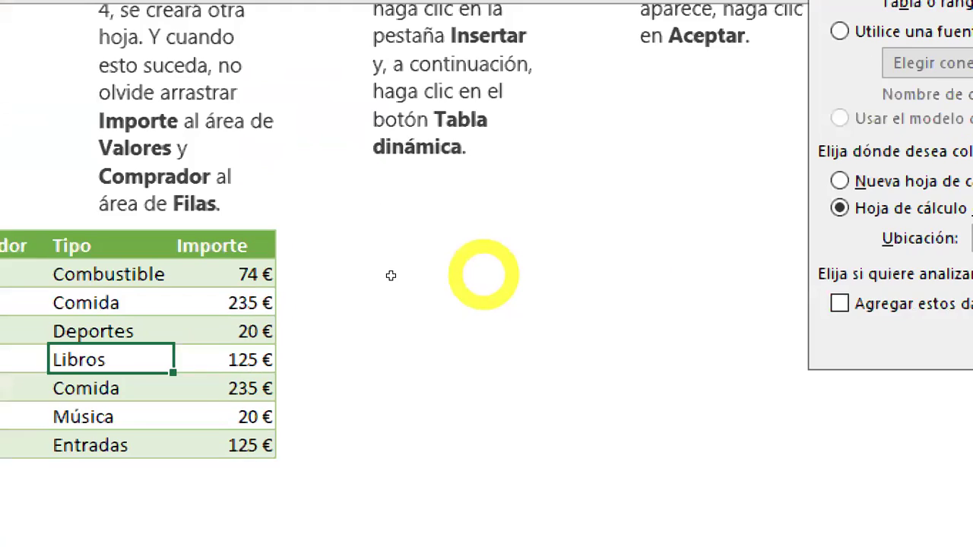
left_click(428, 241)
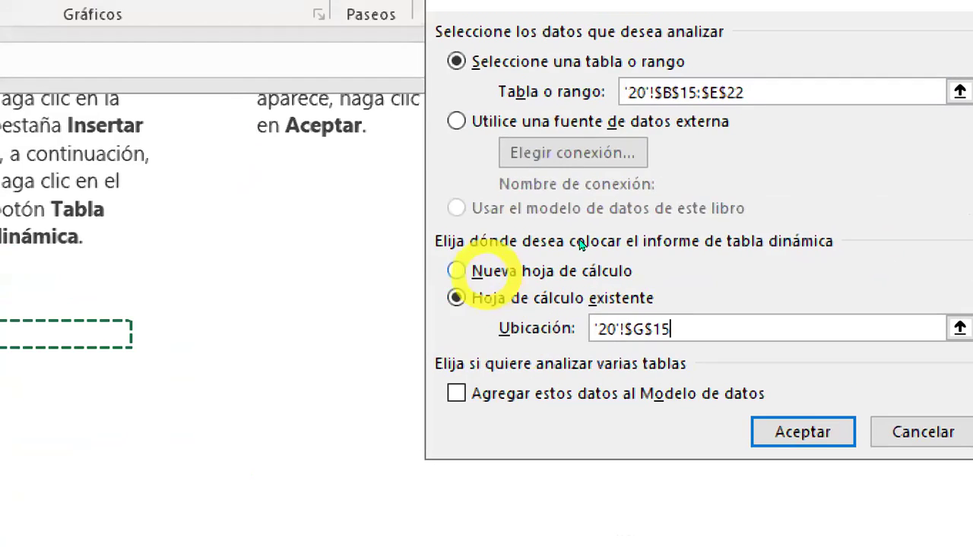
left_click(372, 198)
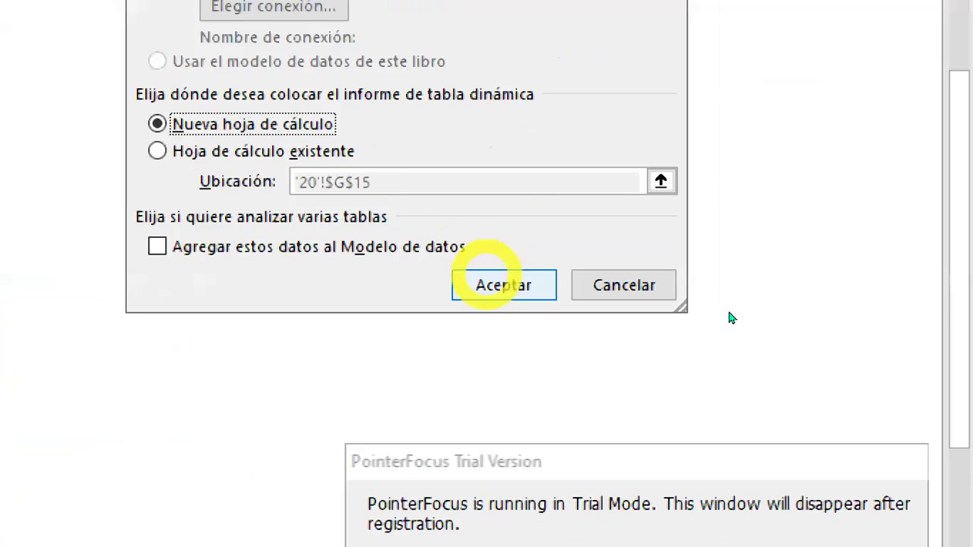
left_click(503, 285)
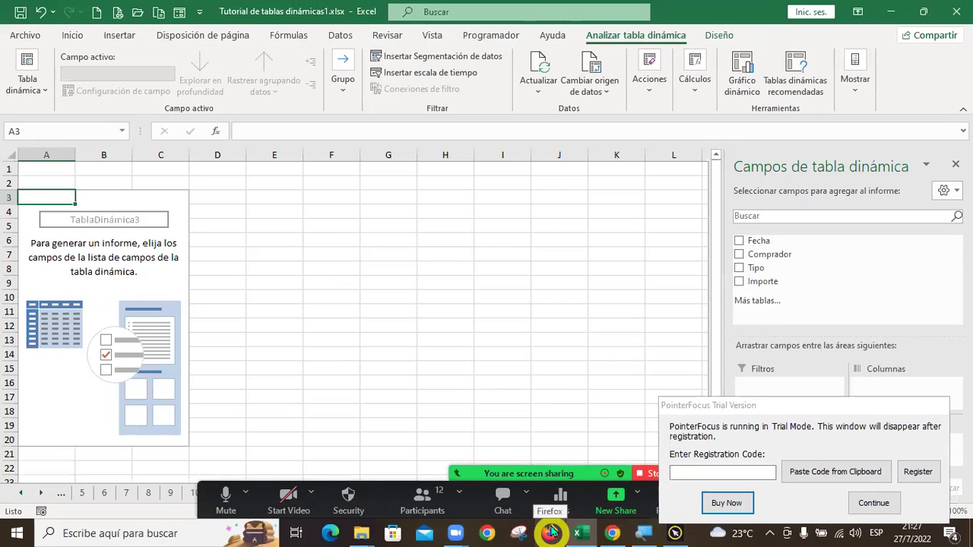
- Add the Importe field to the Values area of the new pivot table
mouse_move(574, 532)
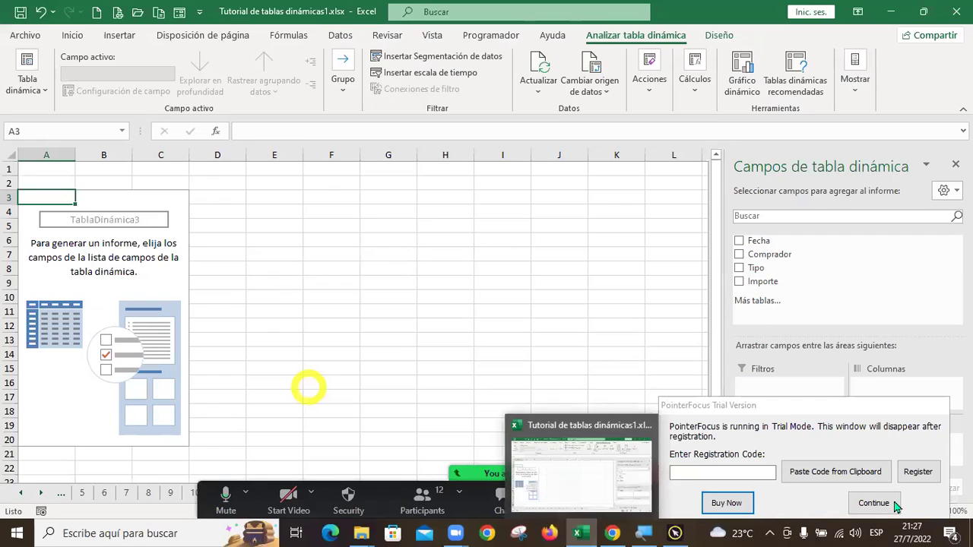
left_click(42, 495)
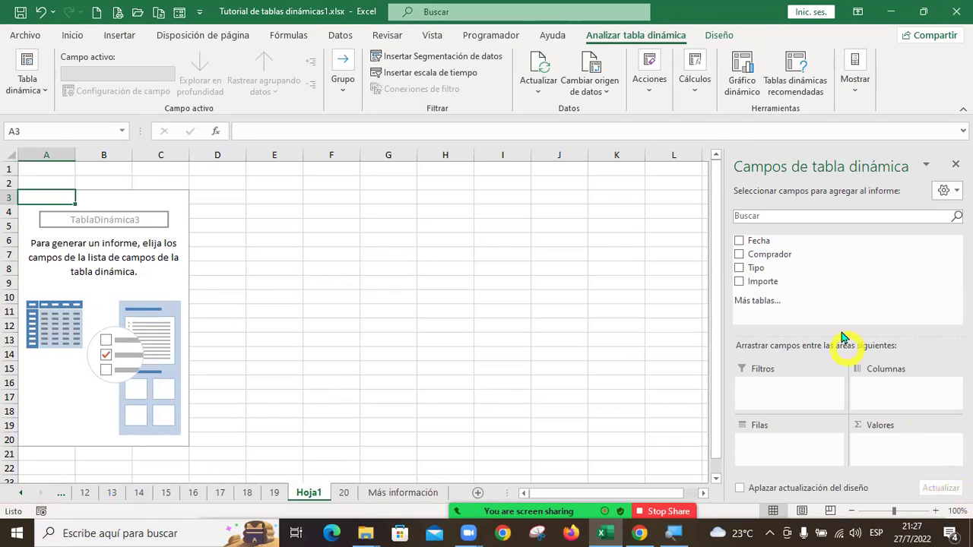
left_click_drag(762, 284, 920, 456)
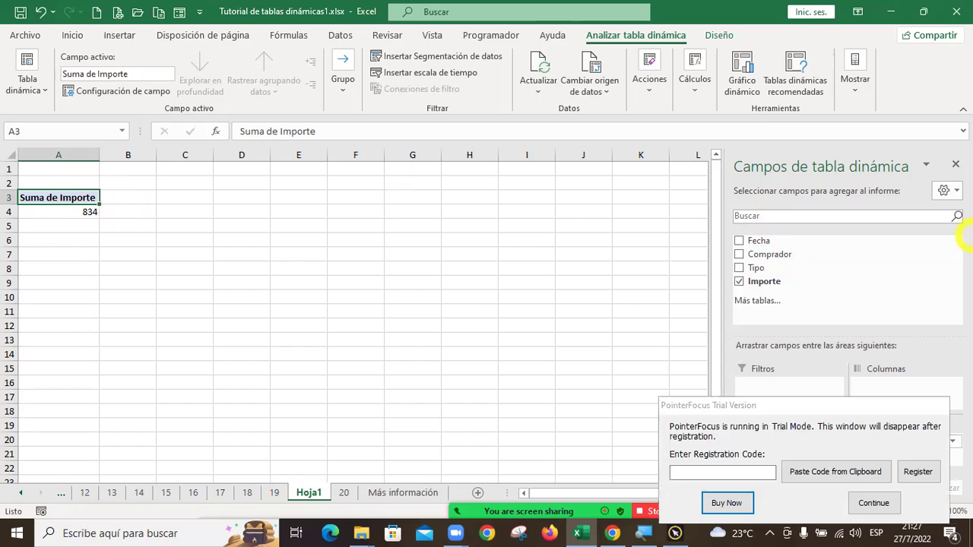
left_click(873, 503)
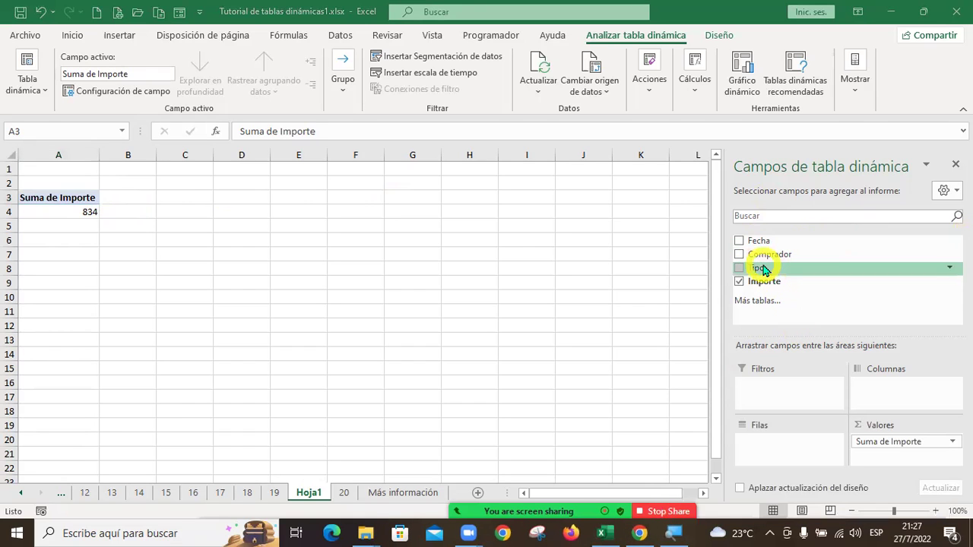
- Add Tipo as a report filter and filter the pivot table to Combustible
left_click_drag(764, 271, 774, 398)
left_click_drag(760, 269, 772, 399)
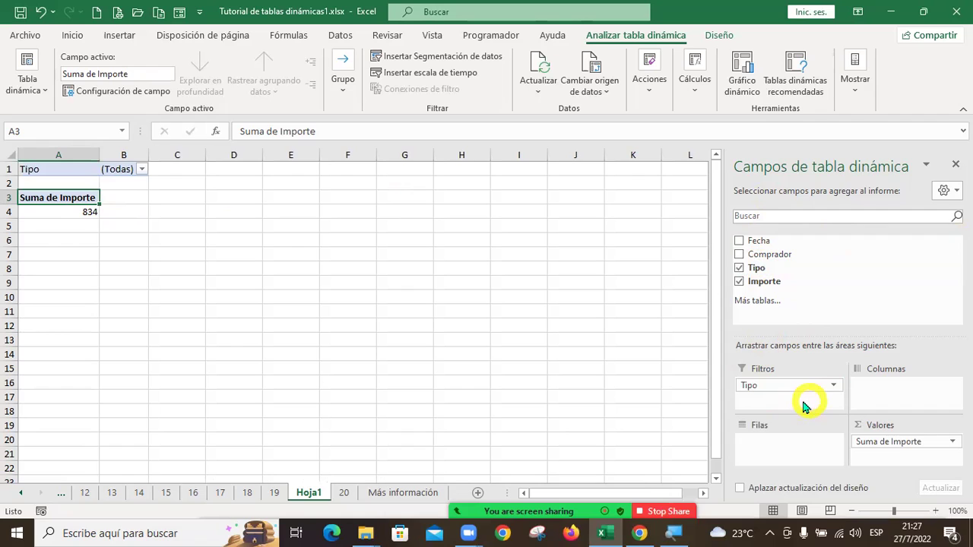
left_click(142, 170)
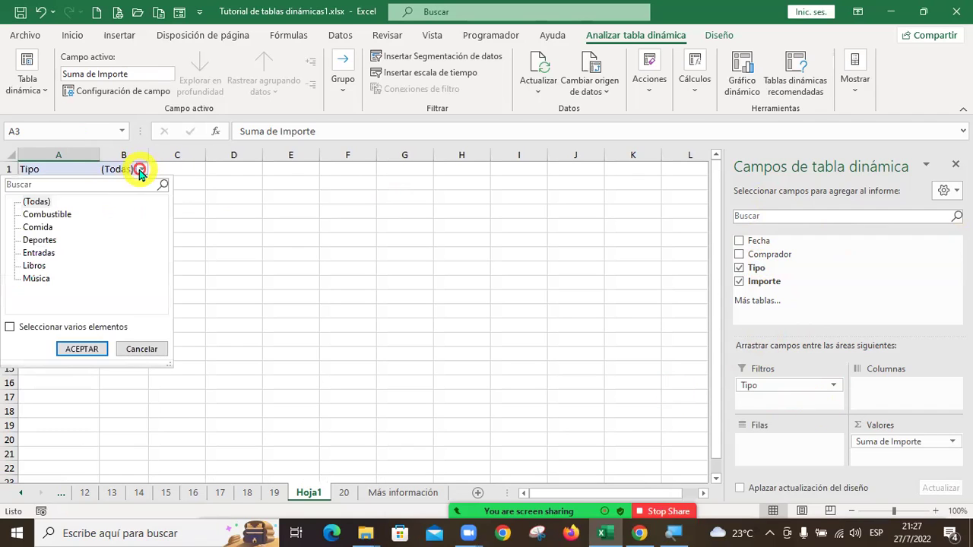
left_click(53, 217)
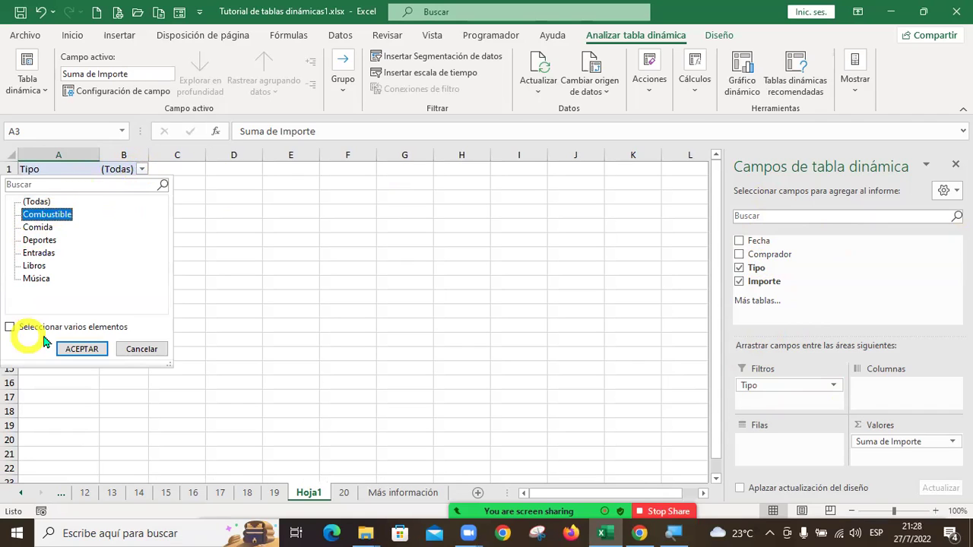
left_click(93, 349)
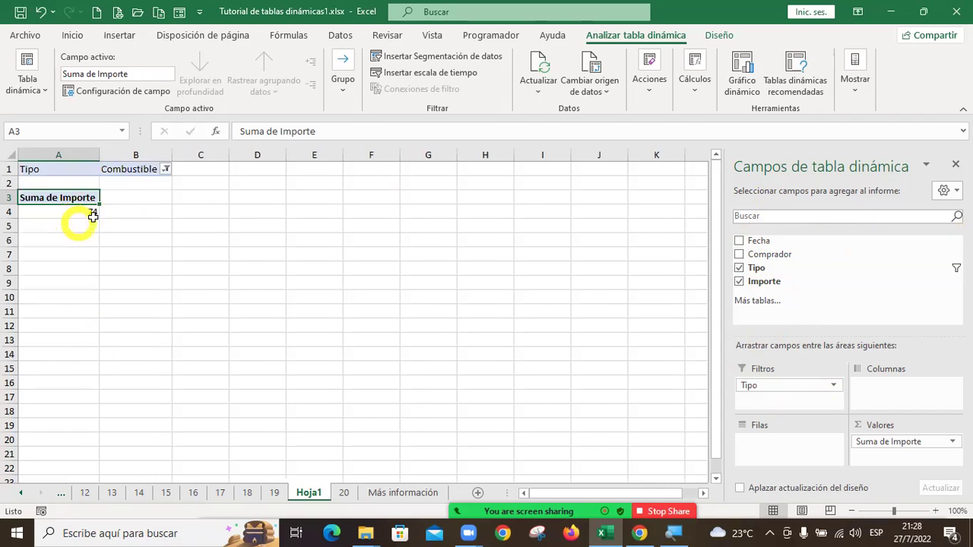
- Switch the Tipo report filter to Comida
scroll(234, 296, "up", 3)
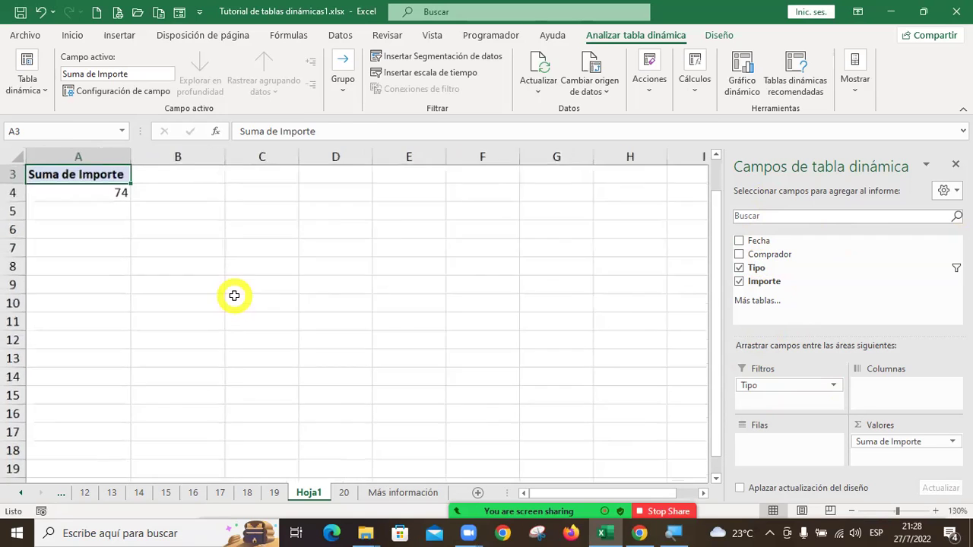
scroll(234, 296, "up", 1)
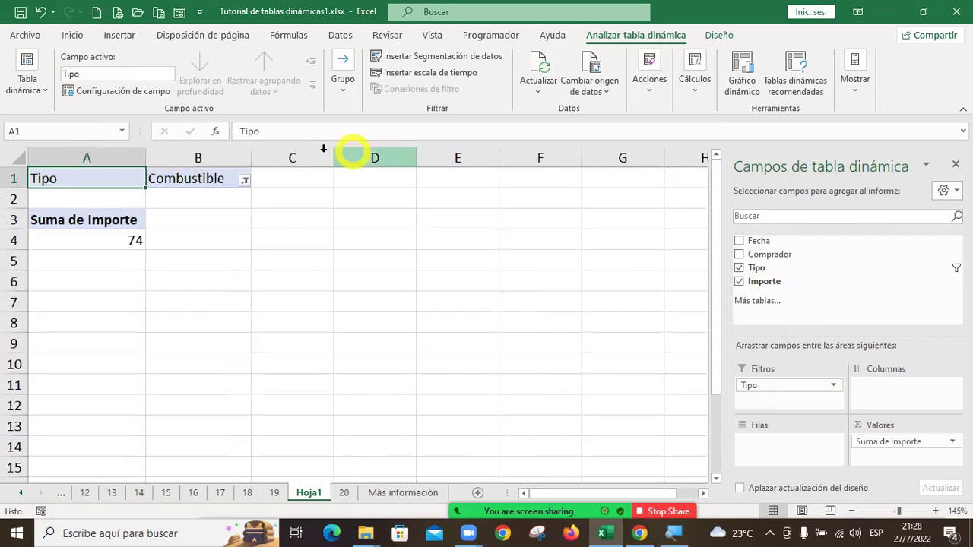
left_click(244, 180)
left_click(114, 240)
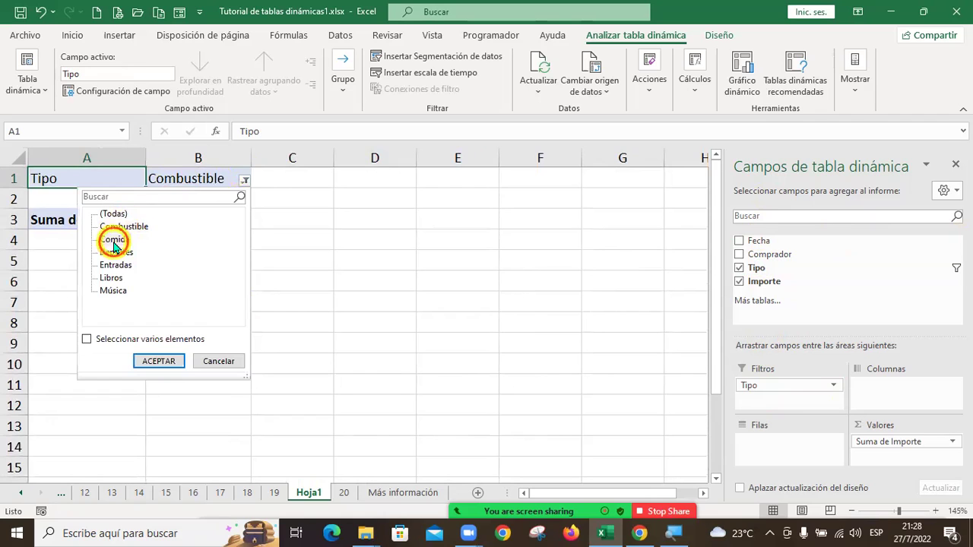
left_click(159, 361)
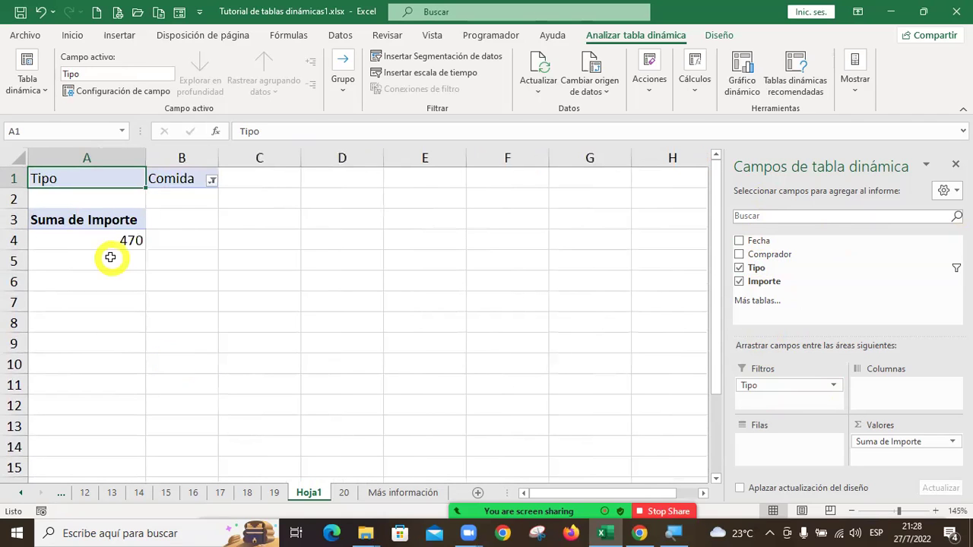
- Allow multiple items in the Tipo filter and keep only Entradas and Libros selected
left_click(212, 182)
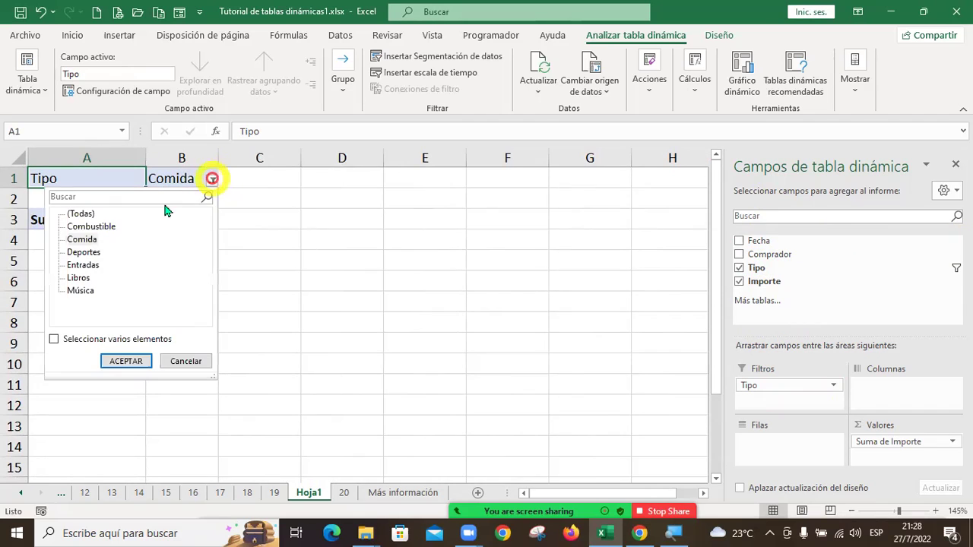
left_click(54, 340)
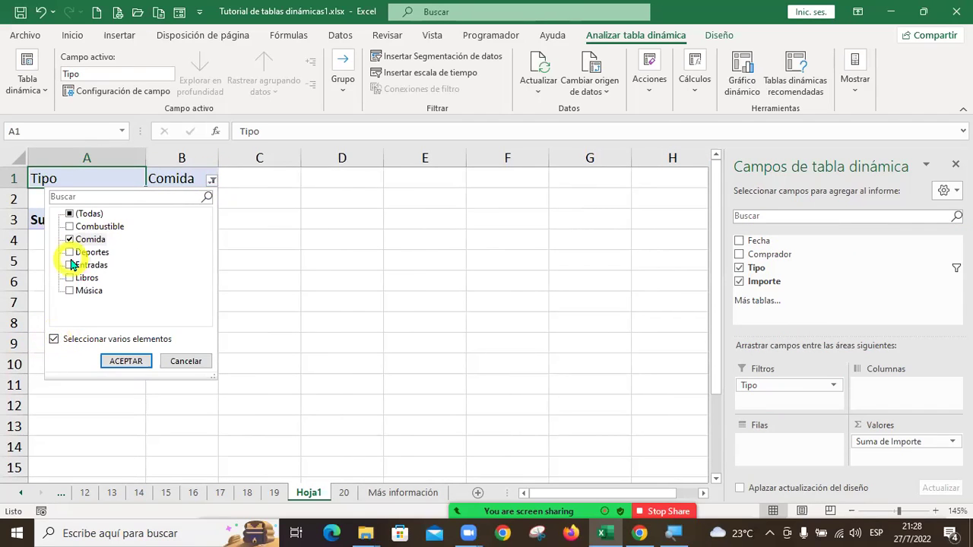
left_click(69, 240)
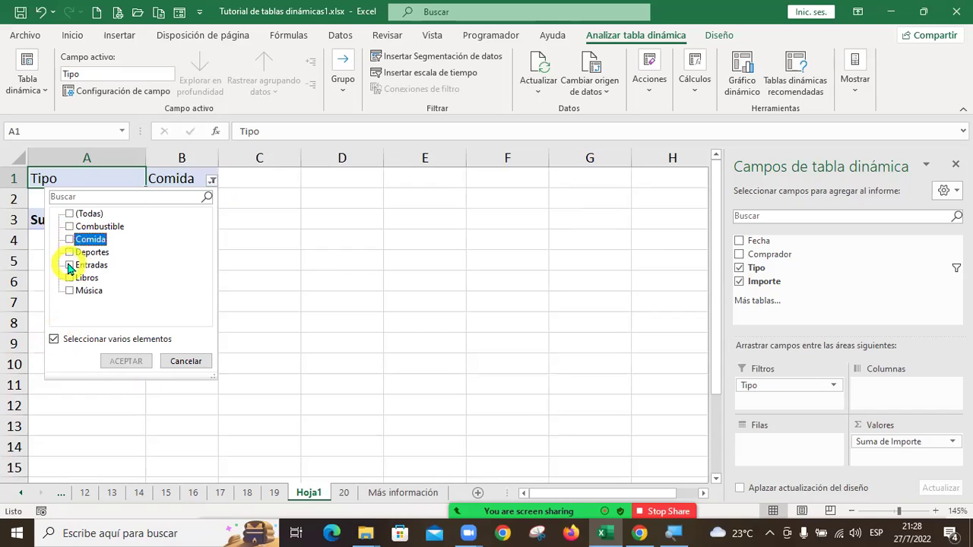
left_click(70, 266)
left_click(69, 278)
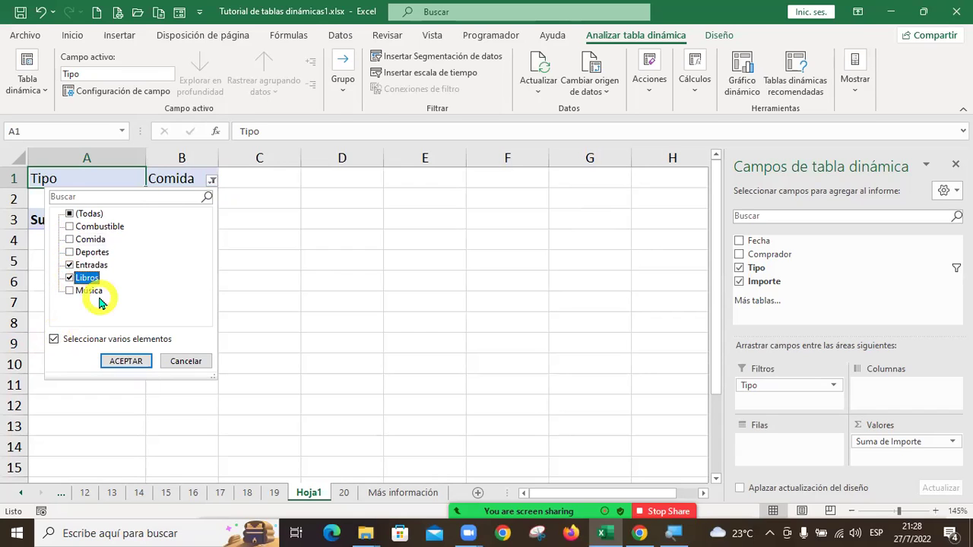
left_click(126, 361)
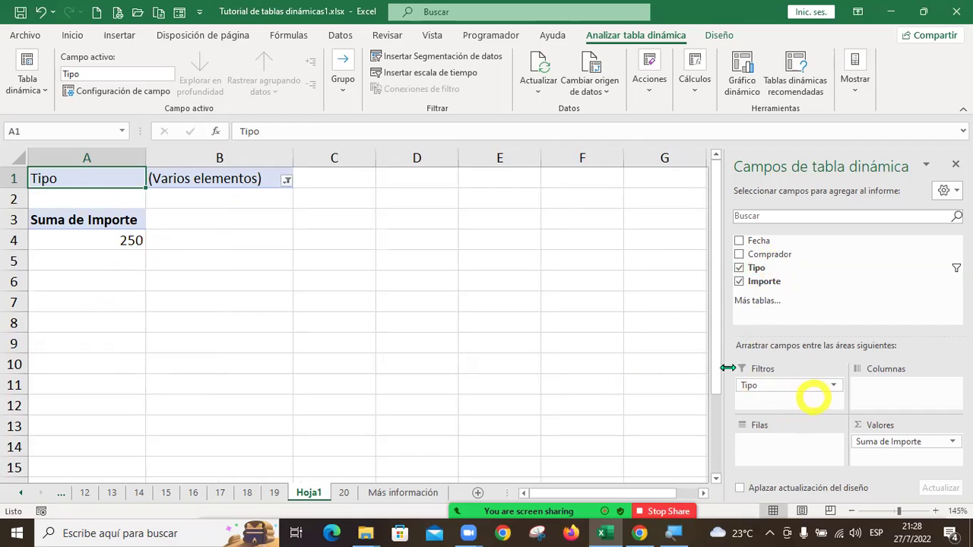
- Reset the Tipo report filter so that all types are included
left_click(287, 181)
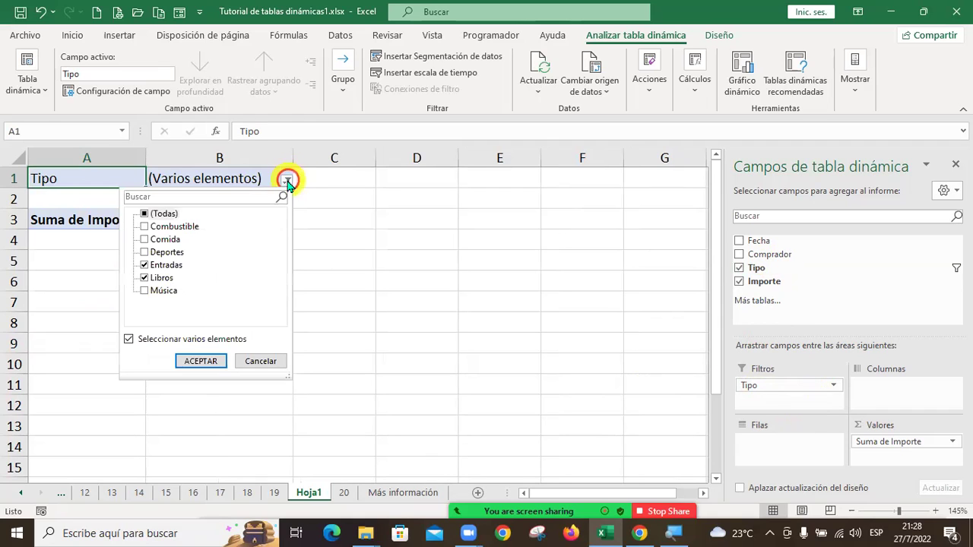
left_click(145, 213)
left_click(200, 360)
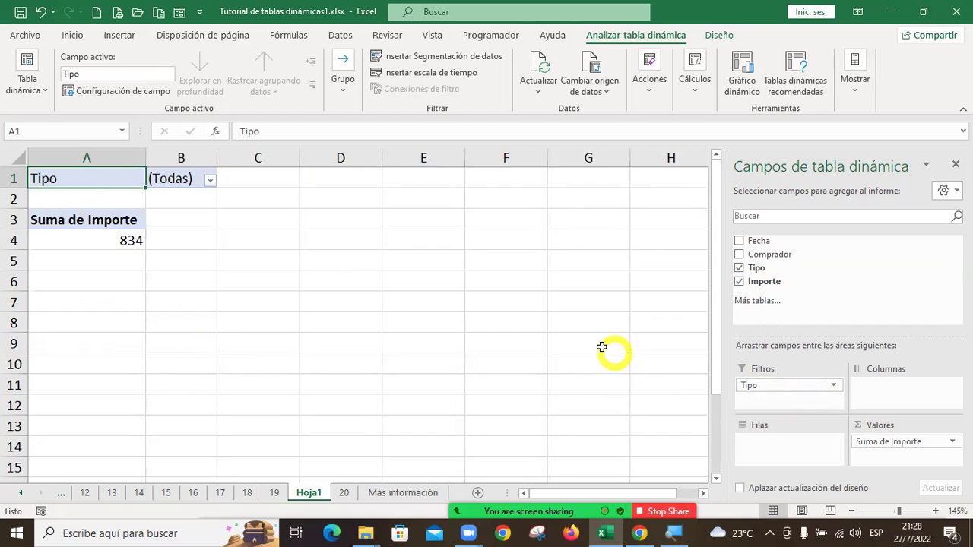
- Move the Tipo field from Filters to Columns and select the grand total cell
left_click_drag(773, 384, 889, 388)
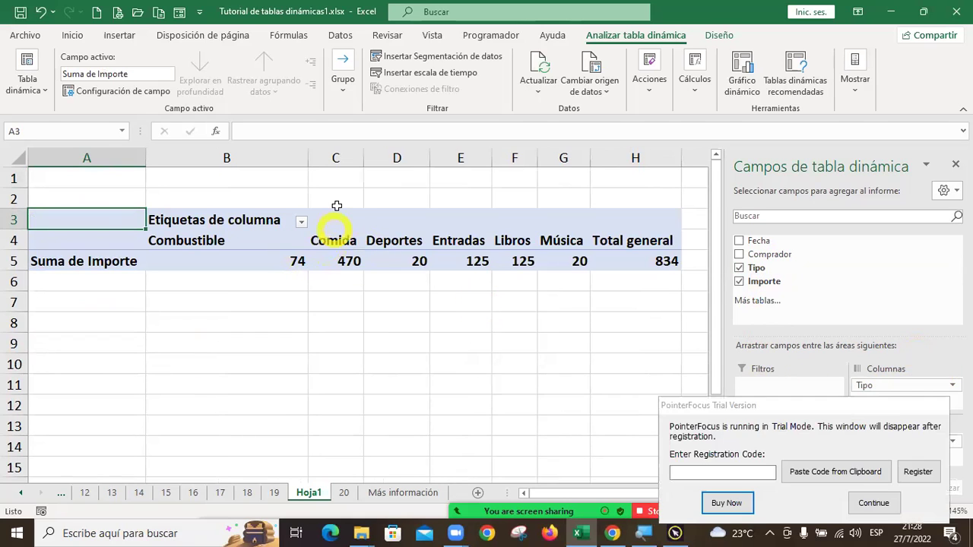
left_click(873, 503)
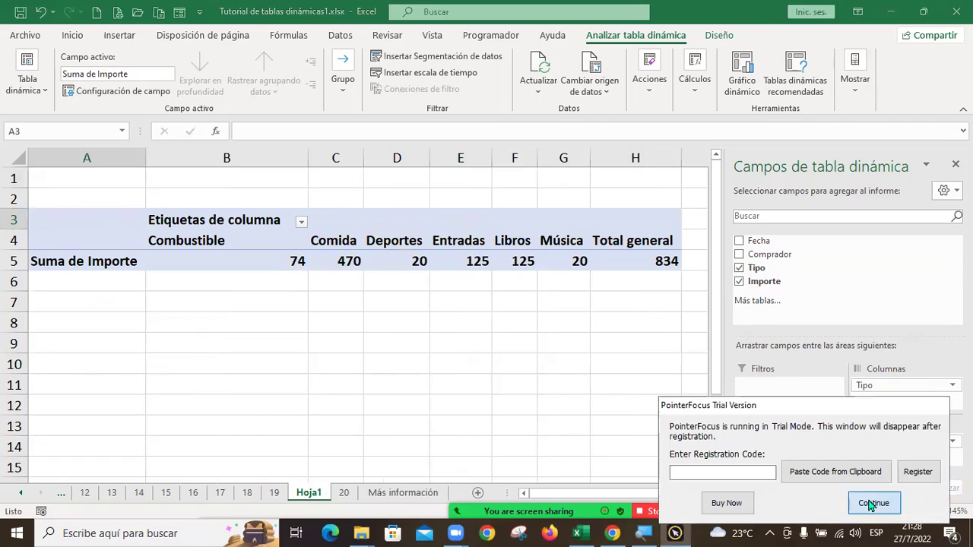
left_click(643, 260)
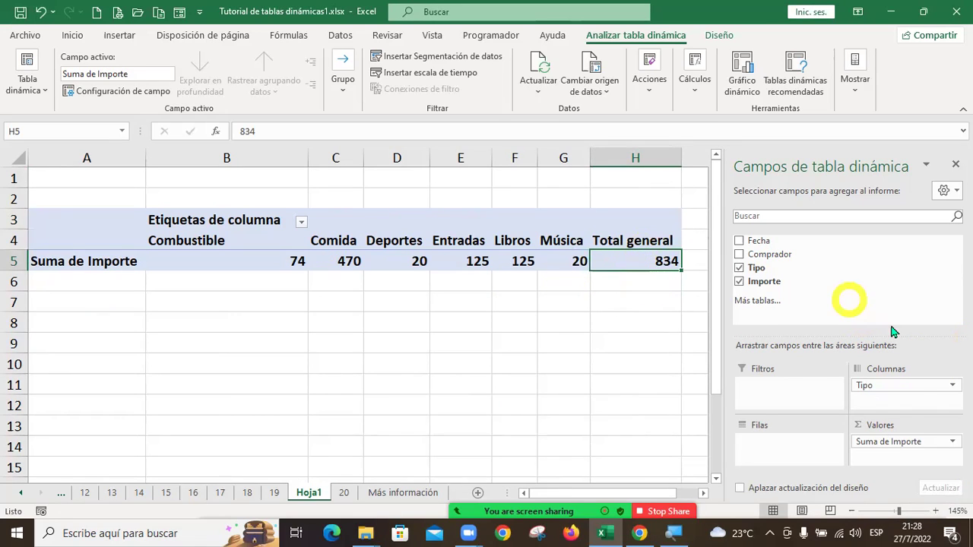
- Move the Tipo field from Columns to the Rows area of the pivot table
left_click(868, 385)
left_click_drag(868, 385, 777, 447)
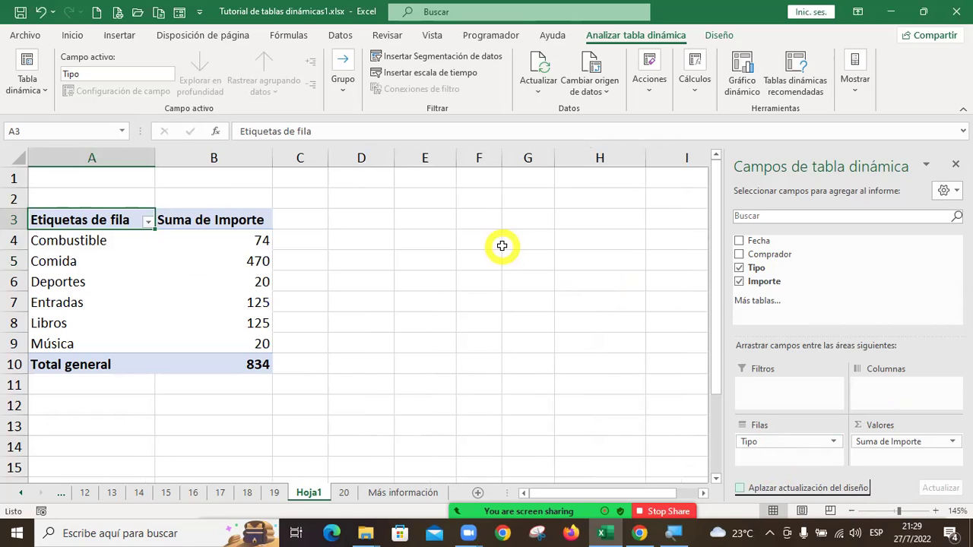
- Compare the available pivot table tools and field list with a cell inside and a cell outside the pivot table selected
left_click(474, 280)
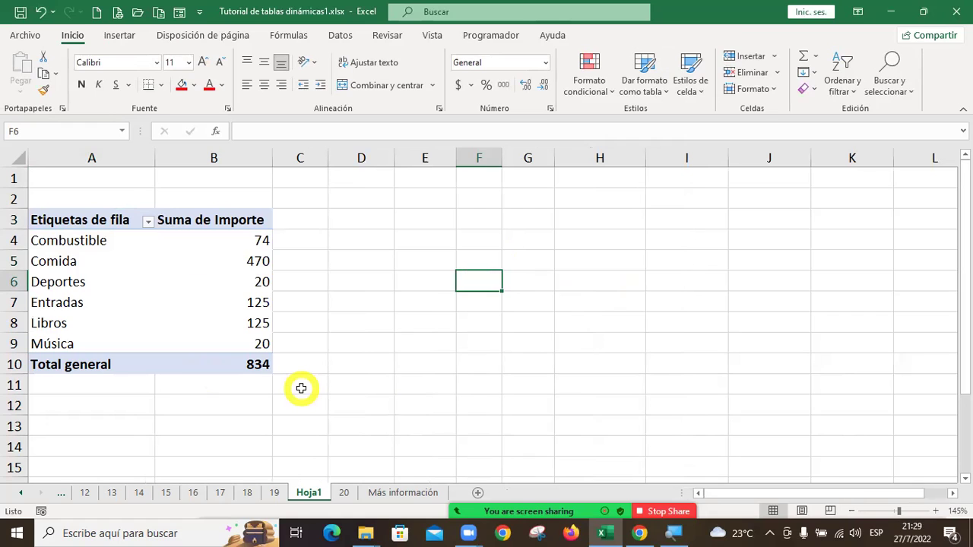
left_click(239, 282)
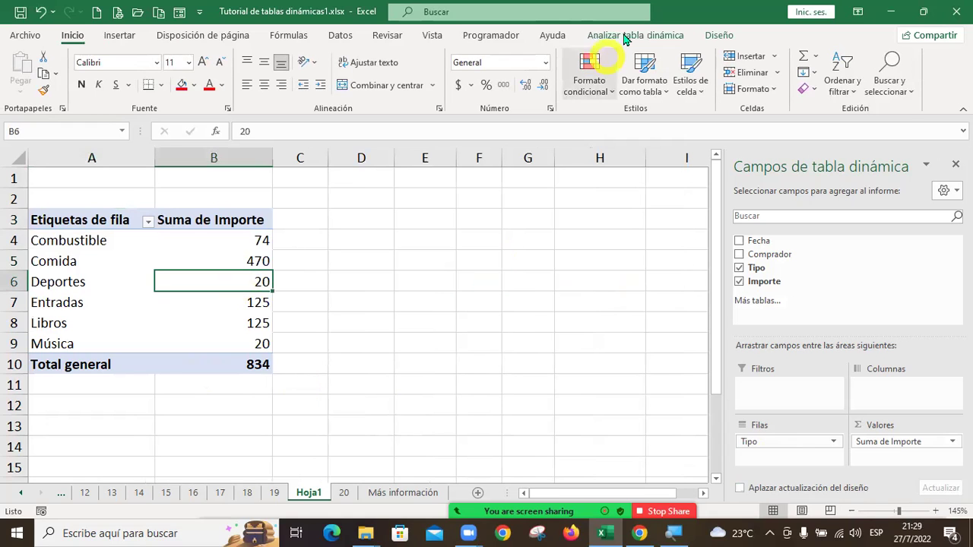
left_click(628, 35)
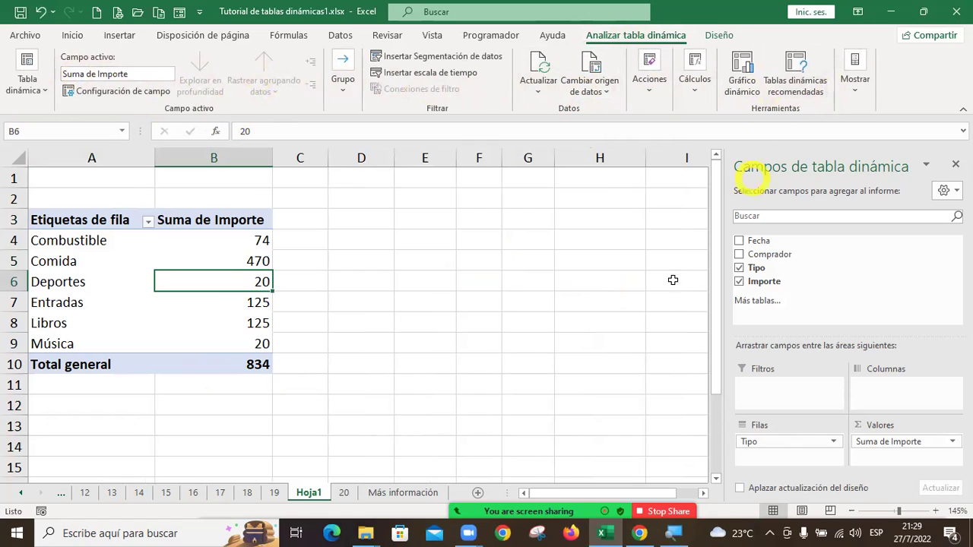
left_click(443, 314)
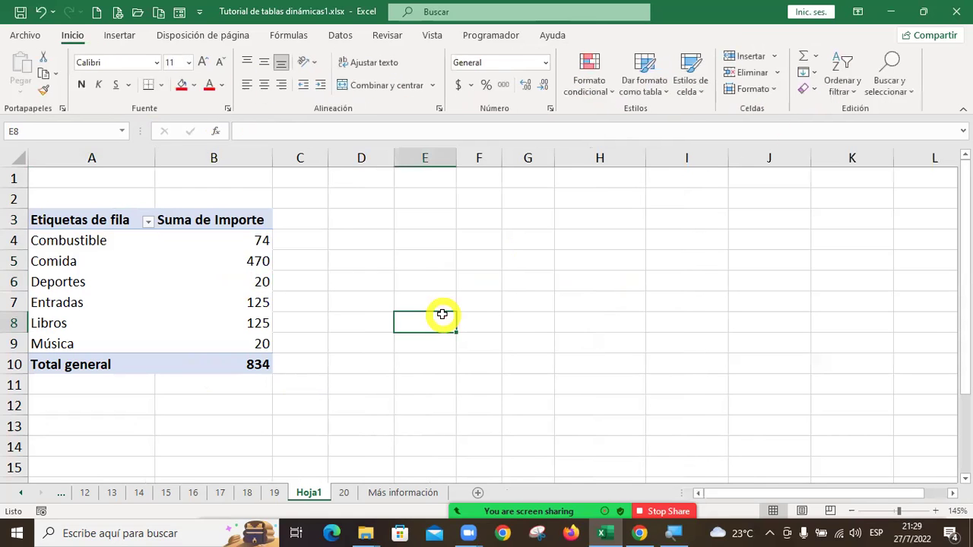
- Look through the additional learning resources on the Más información sheet and return to its beginning
left_click(406, 495)
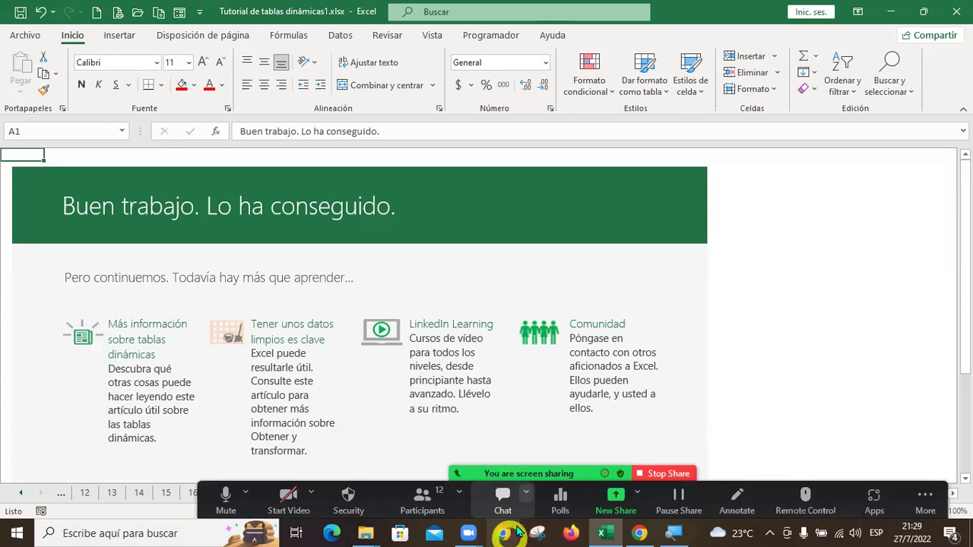
left_click(790, 315)
scroll(444, 352, "down", 2)
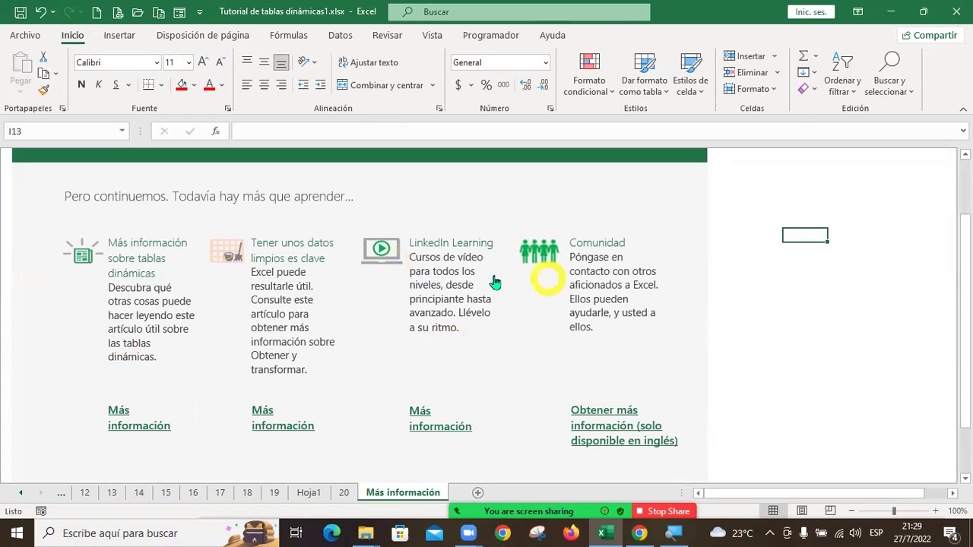
left_click(791, 315)
scroll(790, 316, "up", 2)
key("ctrl+Home")
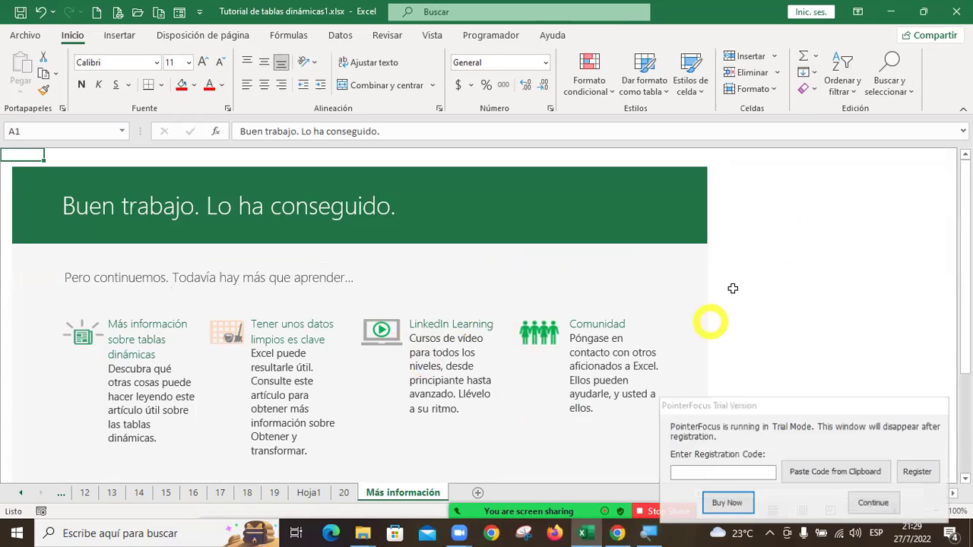
scroll(732, 289, "down", 4)
scroll(732, 290, "up", 4)
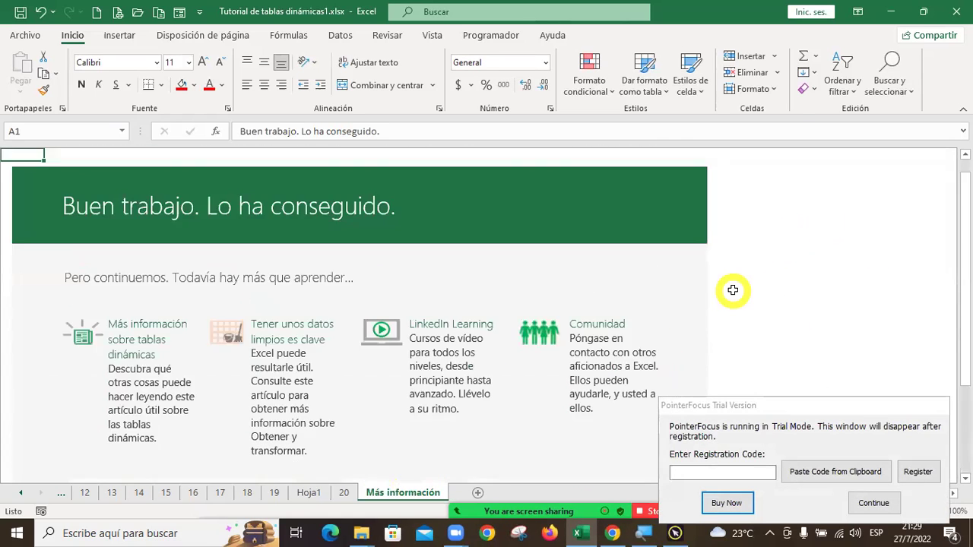
left_click(787, 263)
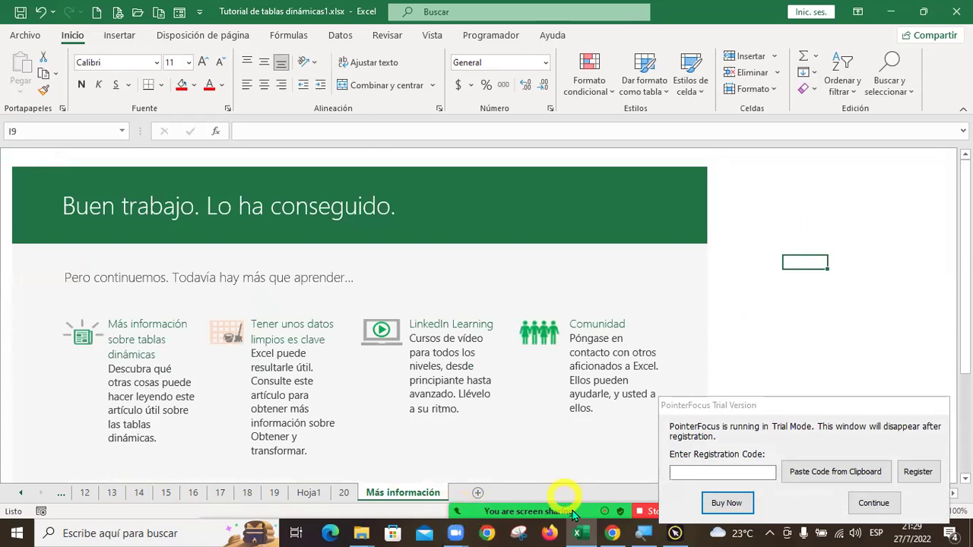
- Dismiss the PointerFocus trial notice and close Tutorial de tablas dinámicas1.xlsx, saving its changes
left_click(878, 506)
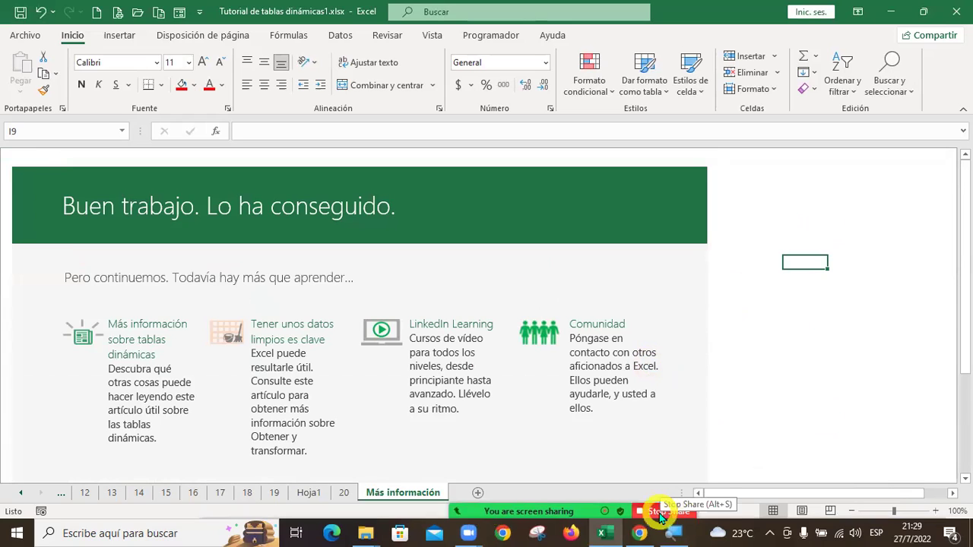
left_click(756, 364)
key("ctrl+w")
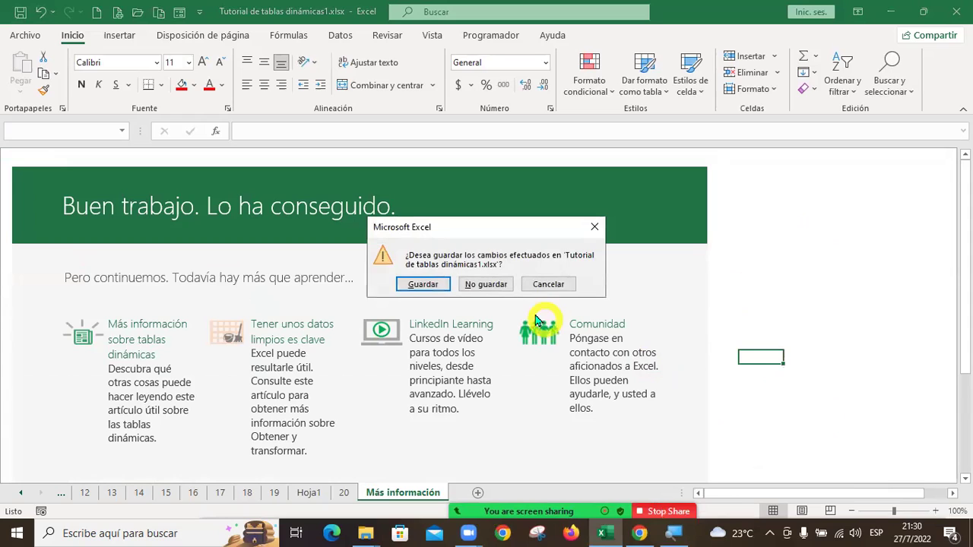
left_click(428, 284)
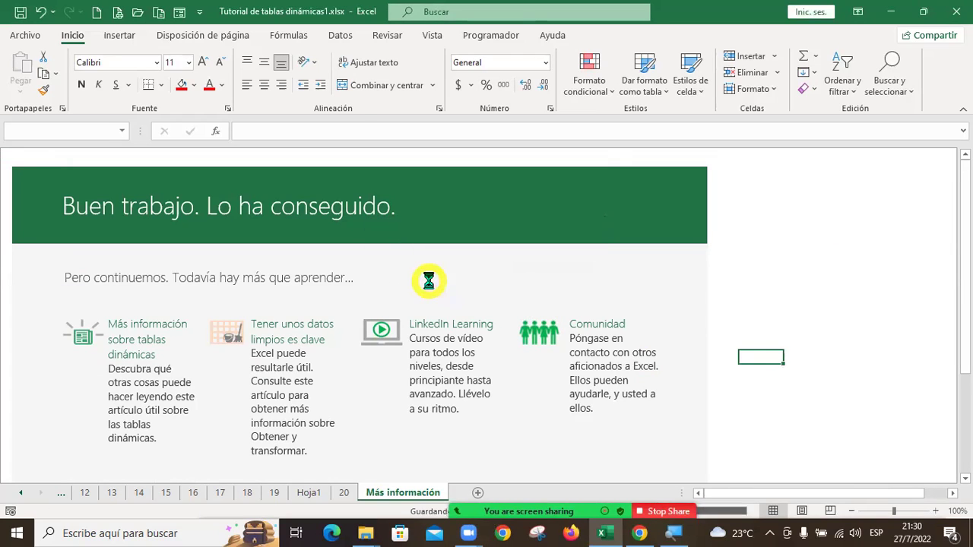
- Switch to File Explorer and open the workbook Sacar más partido a las tablas dinámicas1.xlsx from the 9-10 folder, dismissing the trial notice
left_click(370, 532)
left_click(341, 484)
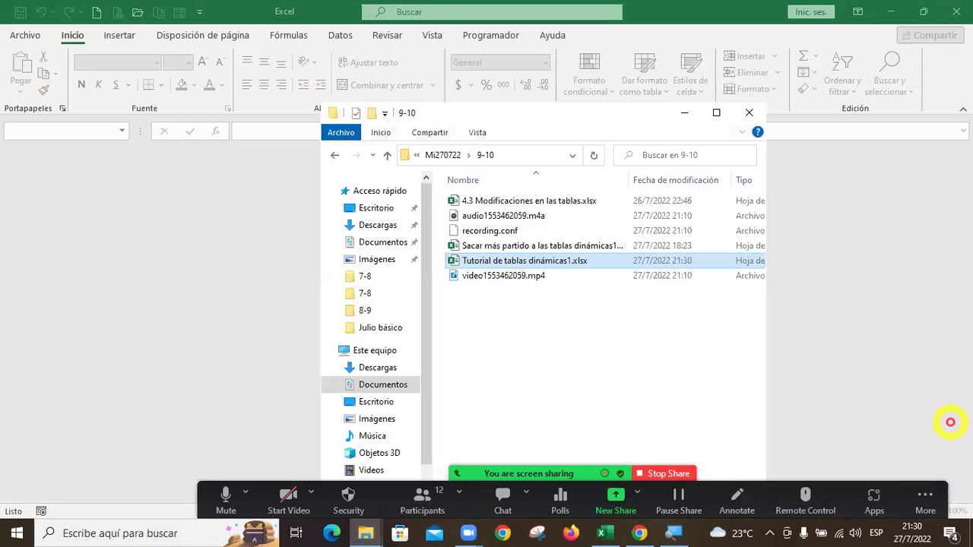
key("Up")
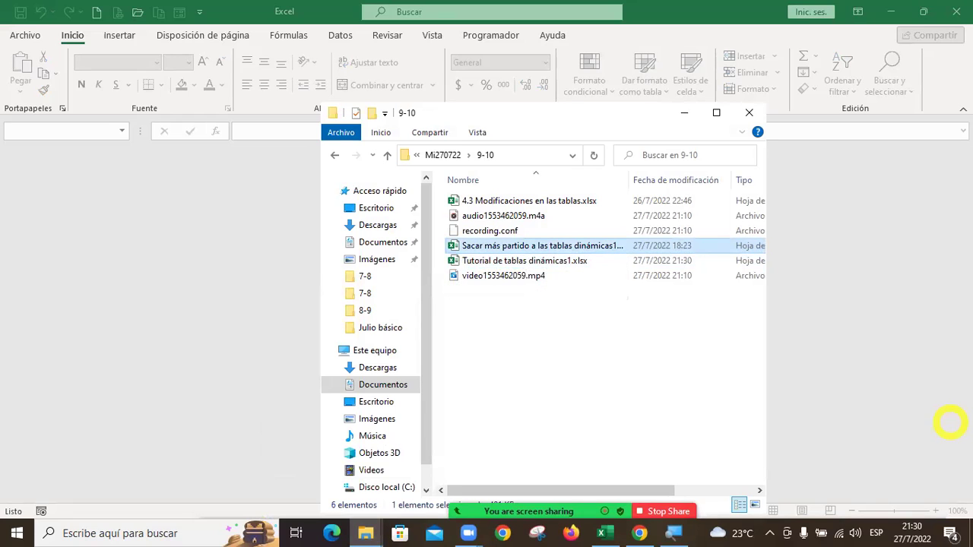
key("alt+F4")
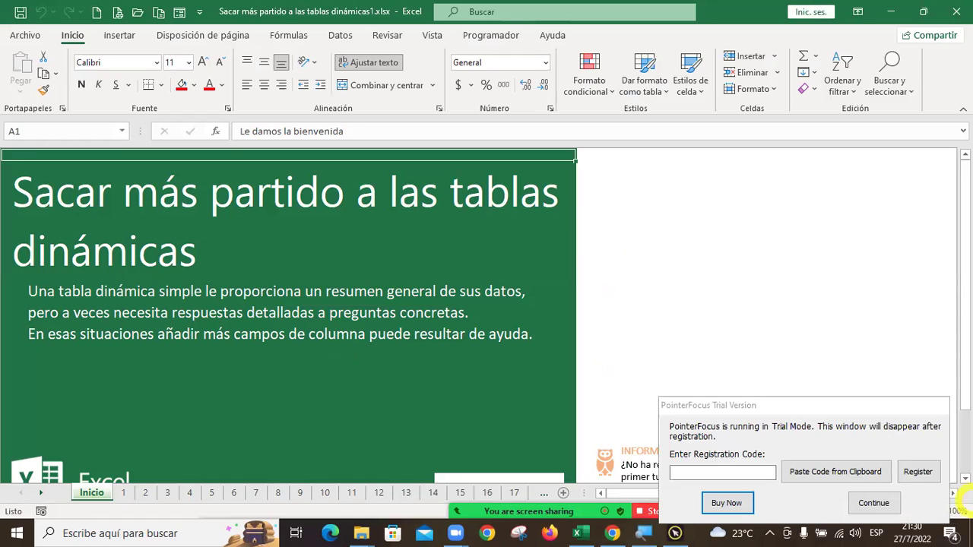
left_click(887, 508)
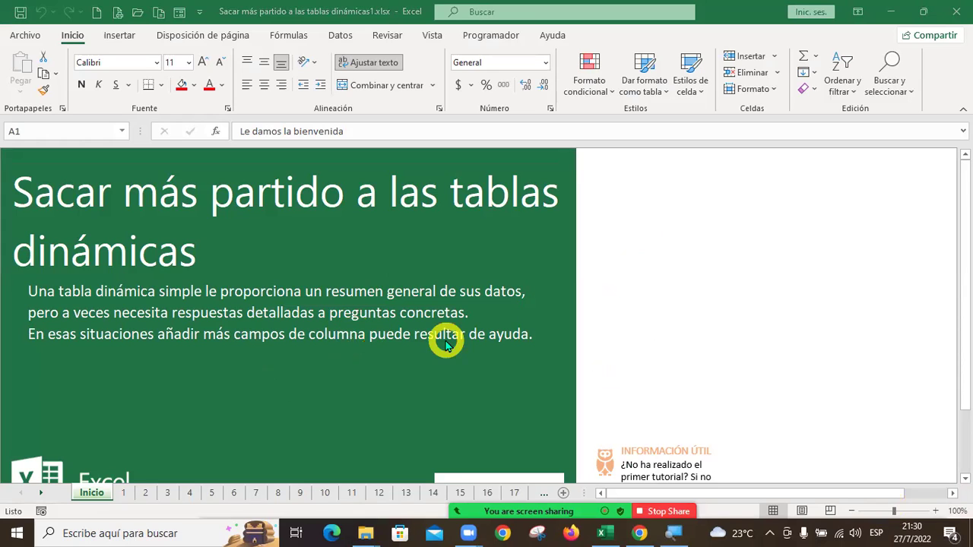
- Read through the Inicio welcome sheet and its helpful-information note, and start the tutorial at sheet 1
scroll(657, 348, "down", 5)
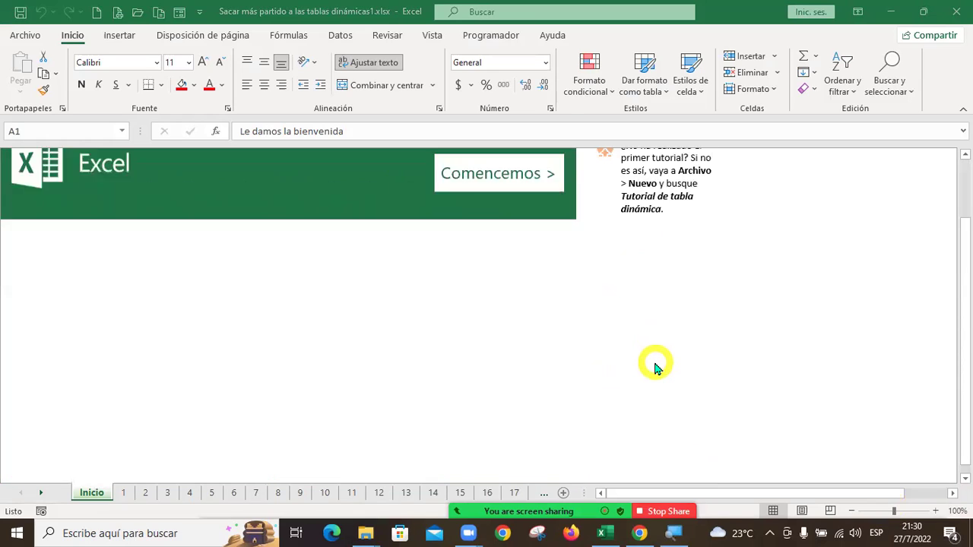
scroll(655, 351, "up", 5)
scroll(657, 352, "down", 4)
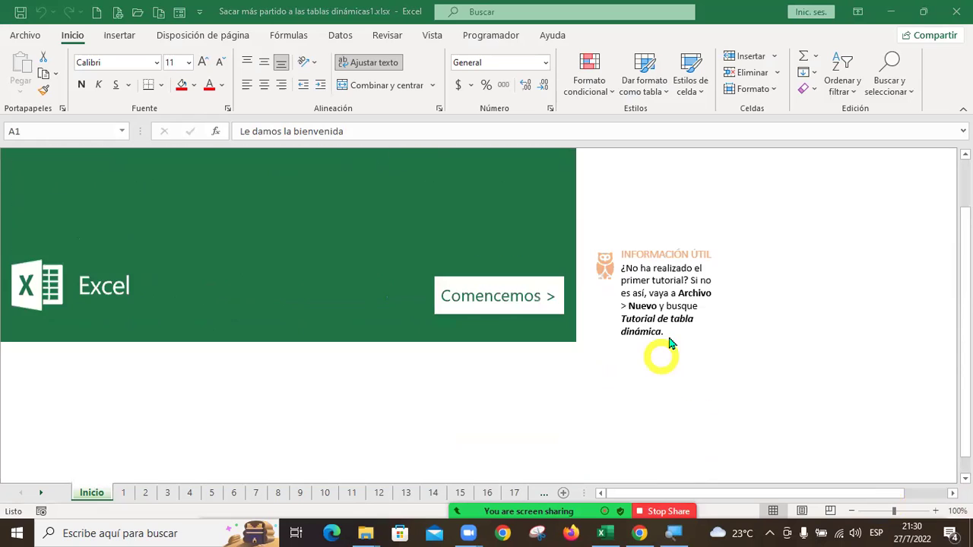
scroll(712, 340, "up", 4)
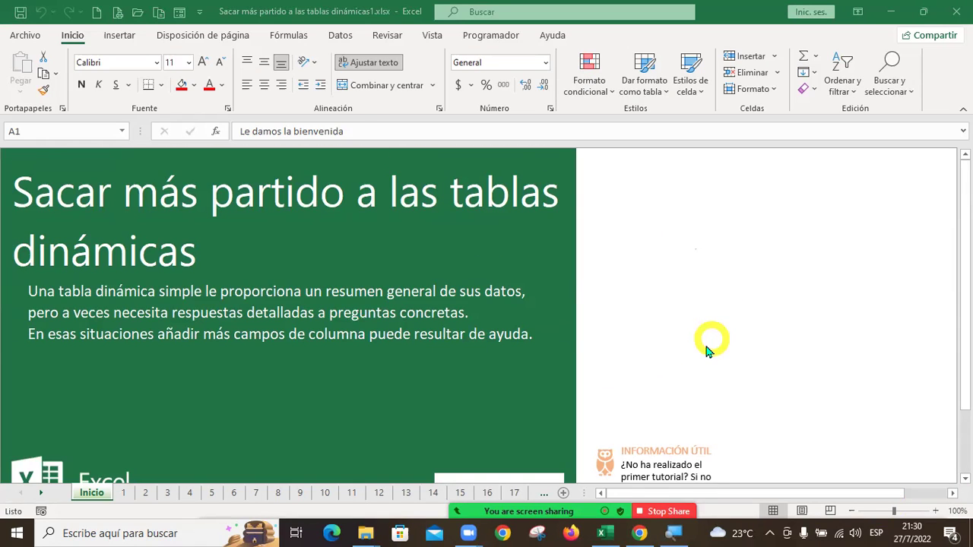
scroll(712, 351, "down", 4)
scroll(713, 347, "up", 4)
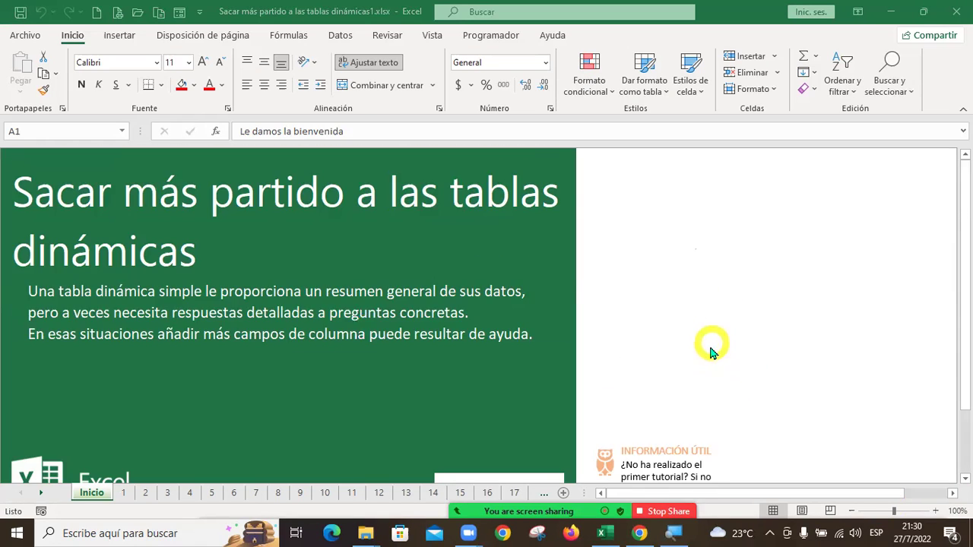
scroll(623, 347, "down", 4)
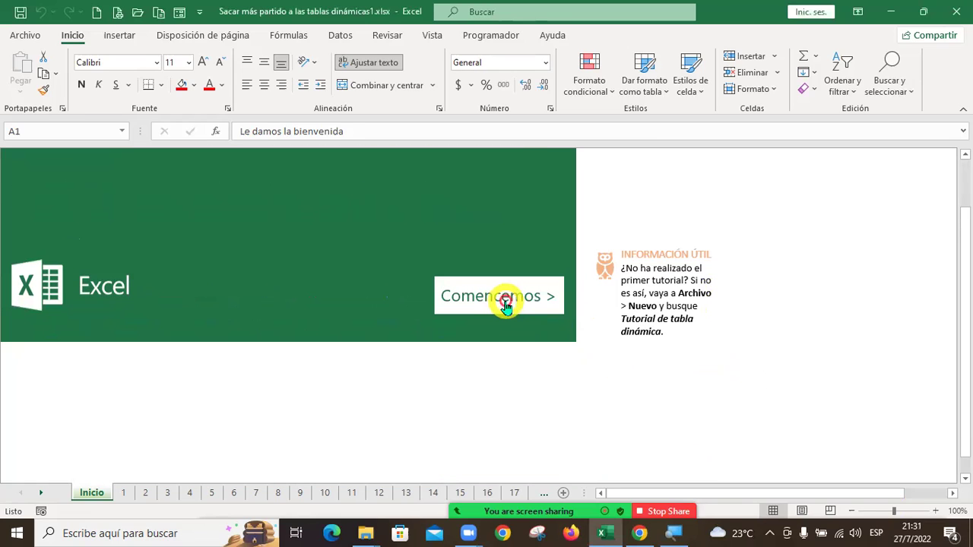
left_click(464, 294)
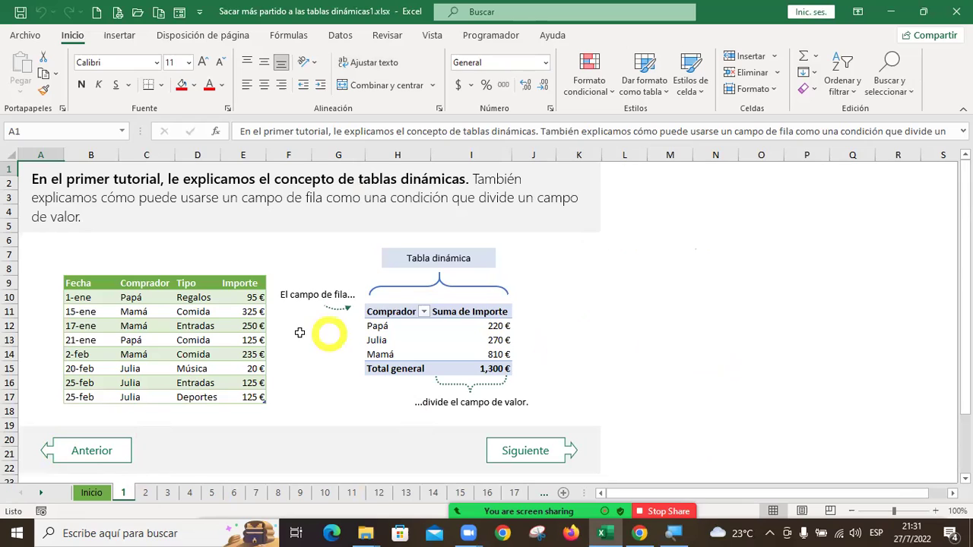
- Compare the source purchases table with the pivot table on sheet 1, and move on to the questions on sheet 2
left_click(213, 316)
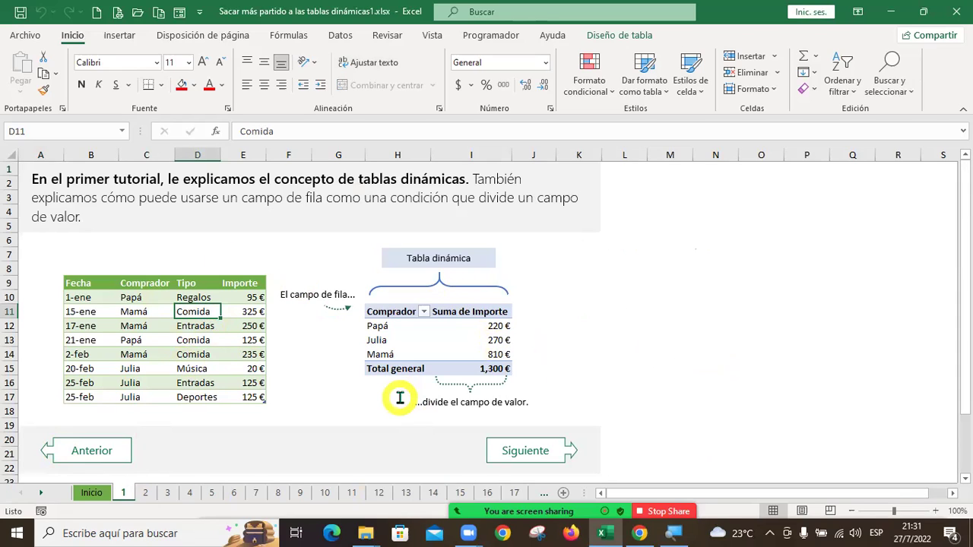
left_click(188, 342)
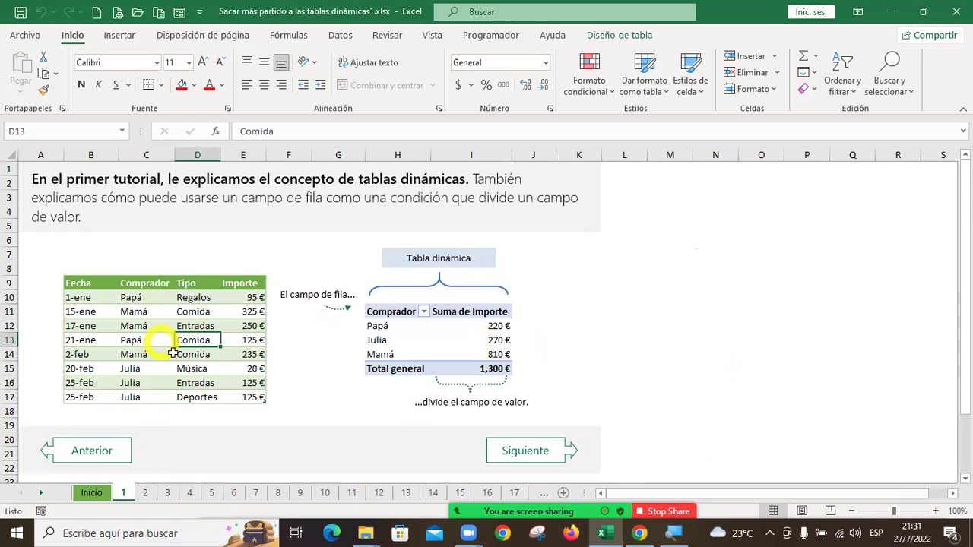
left_click(470, 325)
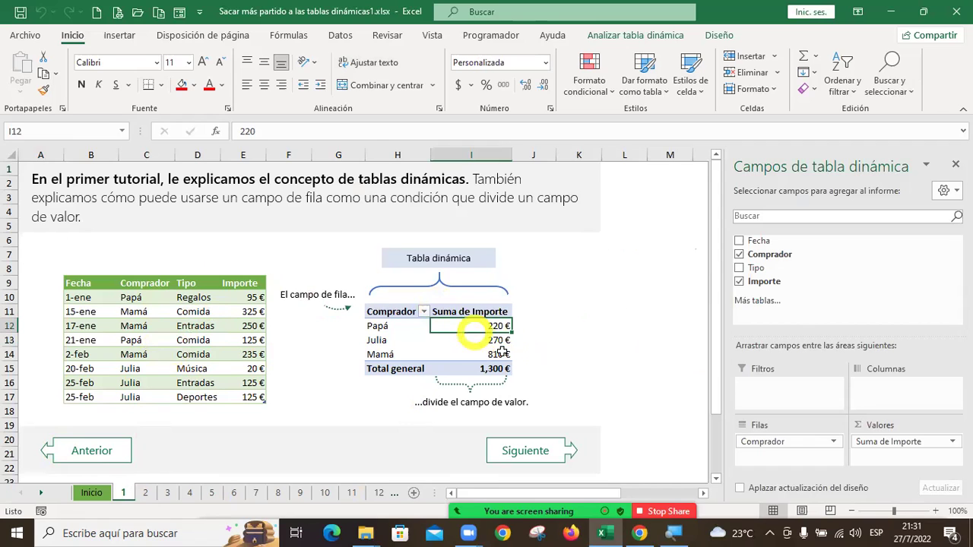
mouse_move(501, 348)
left_click(183, 339)
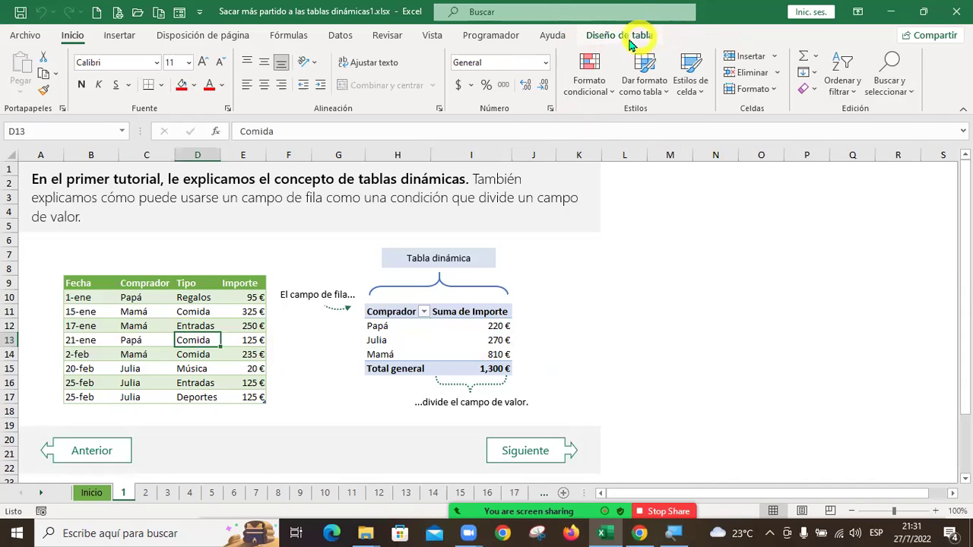
left_click(443, 353)
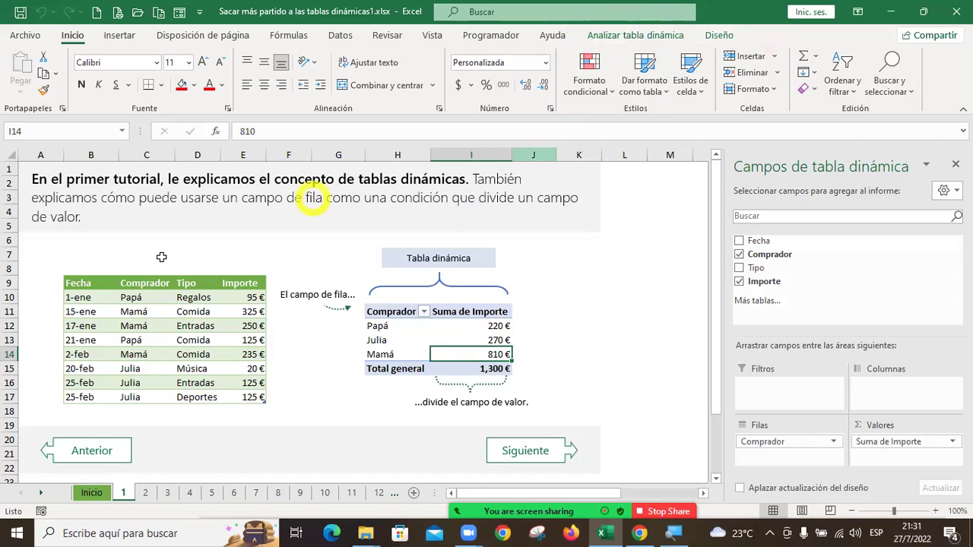
left_click(149, 493)
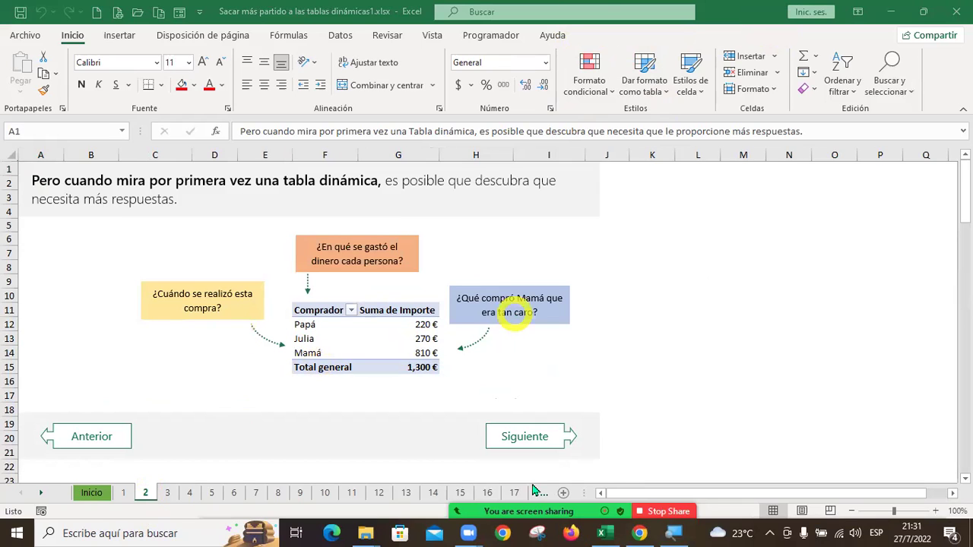
left_click(593, 247)
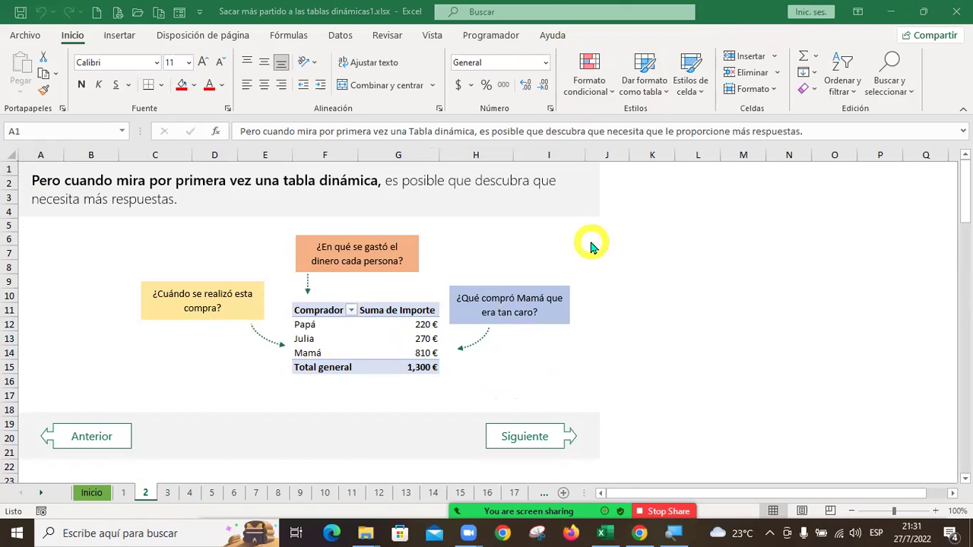
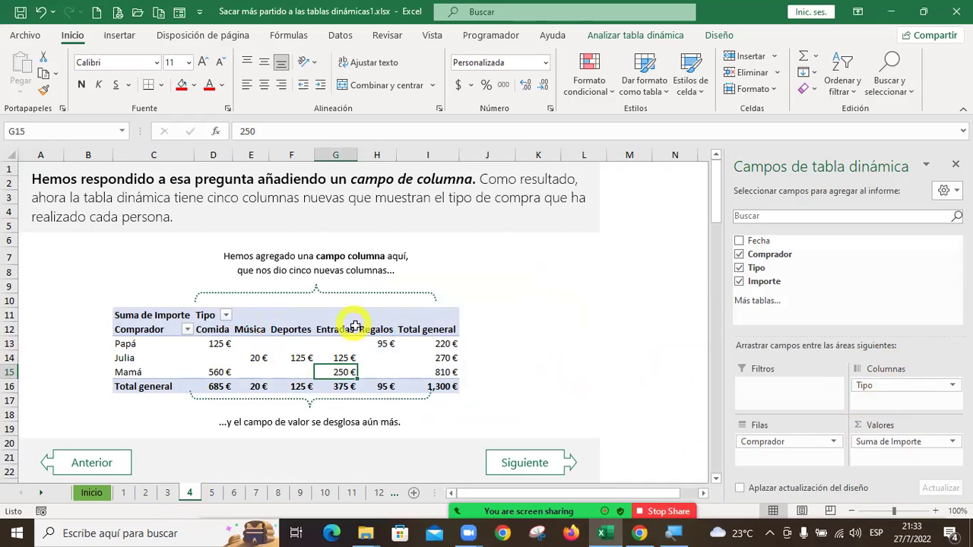
- Examine each buyer's amounts by purchase type in the sheet 4 pivot table, and dismiss the trial notice
left_click(143, 340)
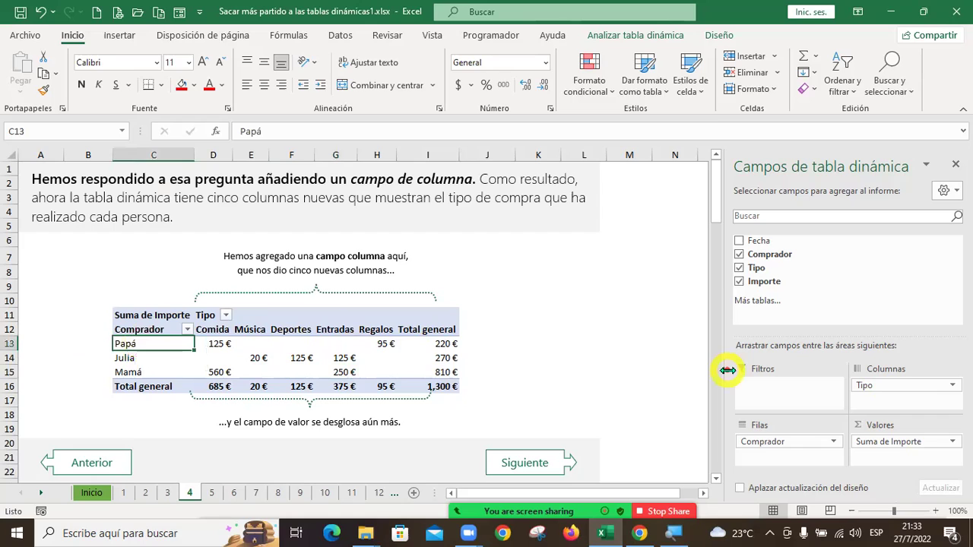
key("Right")
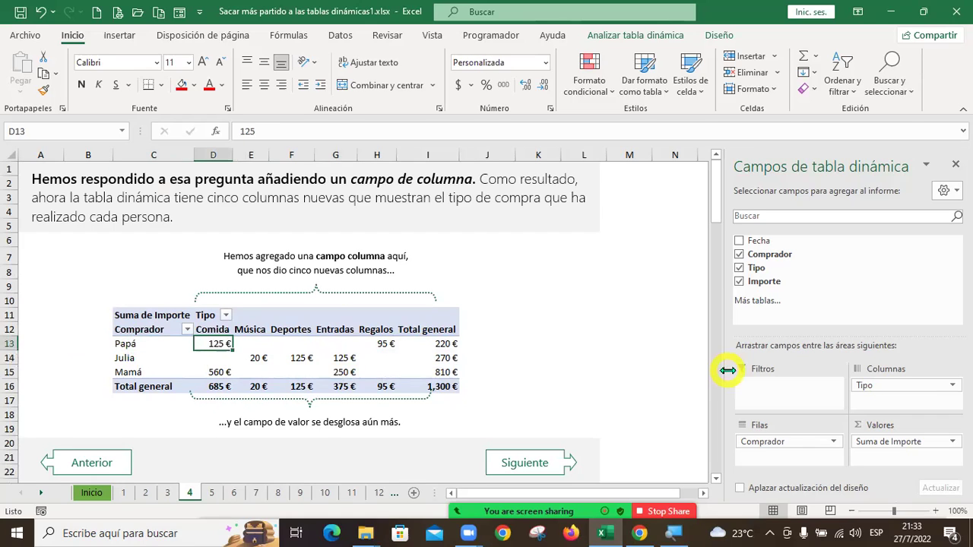
key("Right")
key("Right")
key("Right")
key("Right")
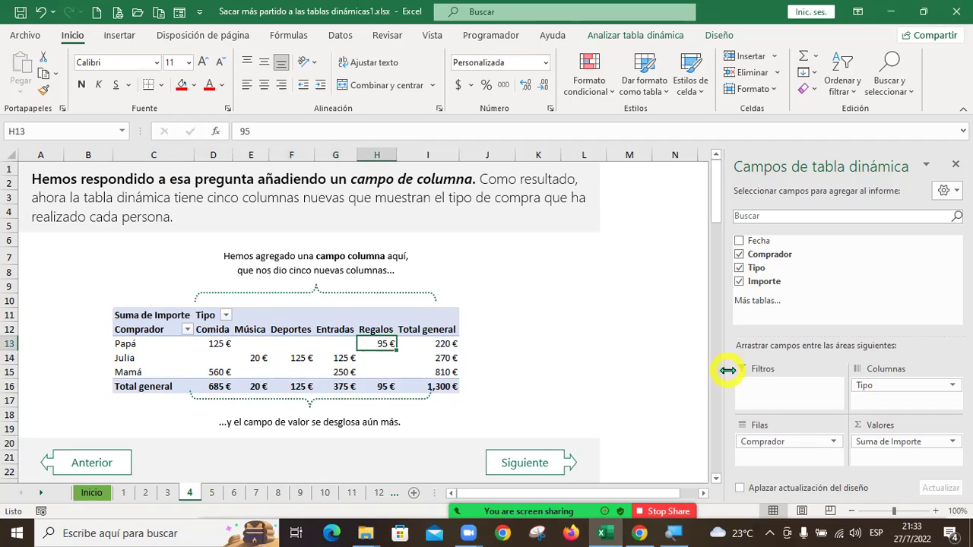
key("Down")
key("Left")
key("Left")
key("Left")
key("Left")
key("Down")
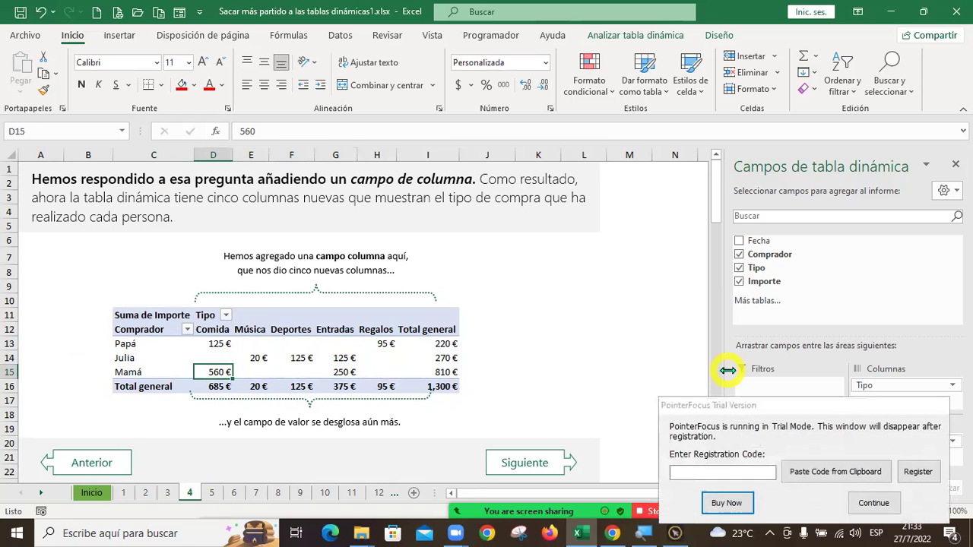
left_click(875, 503)
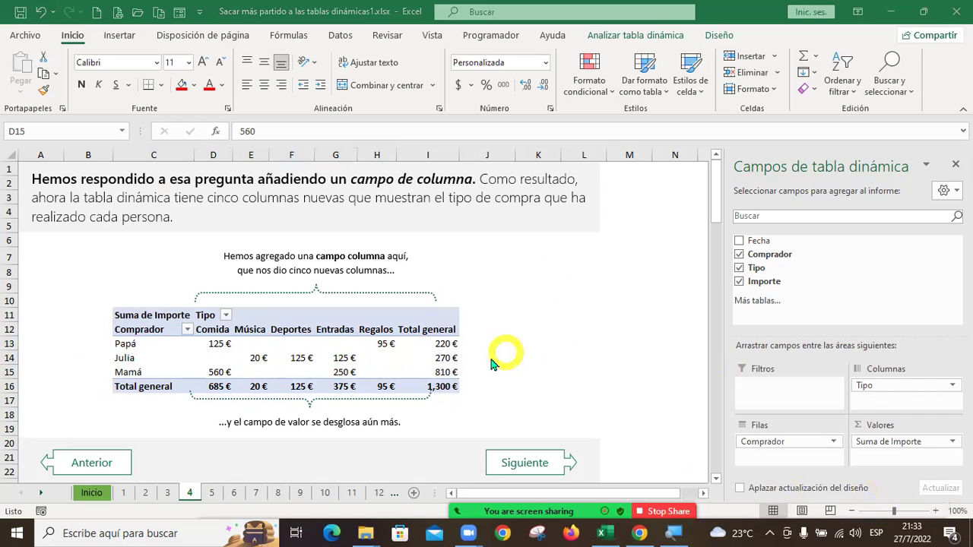
- Advance to sheet 5 and examine the pivot table's Comprador row labels and its Tipo column headings from Comida to Deportes
left_click(547, 465)
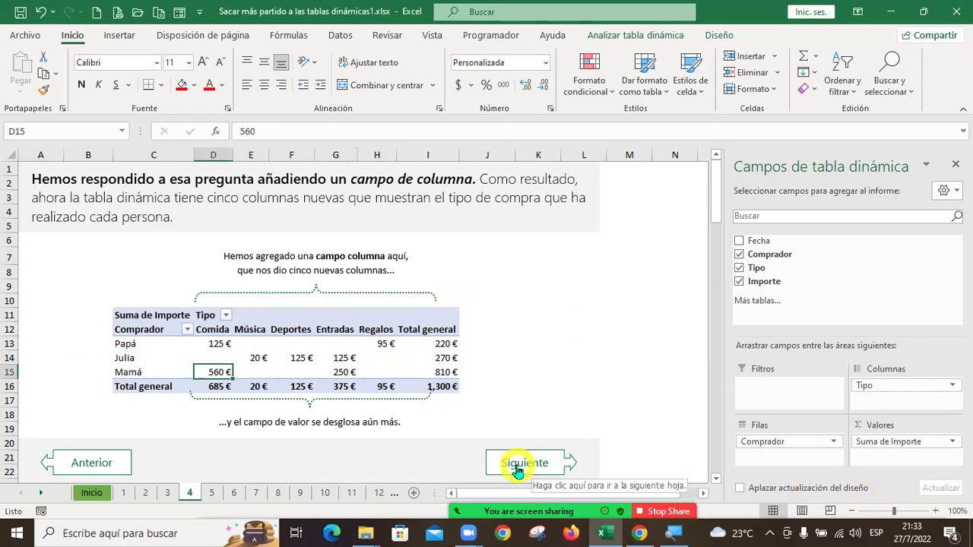
left_click(517, 470)
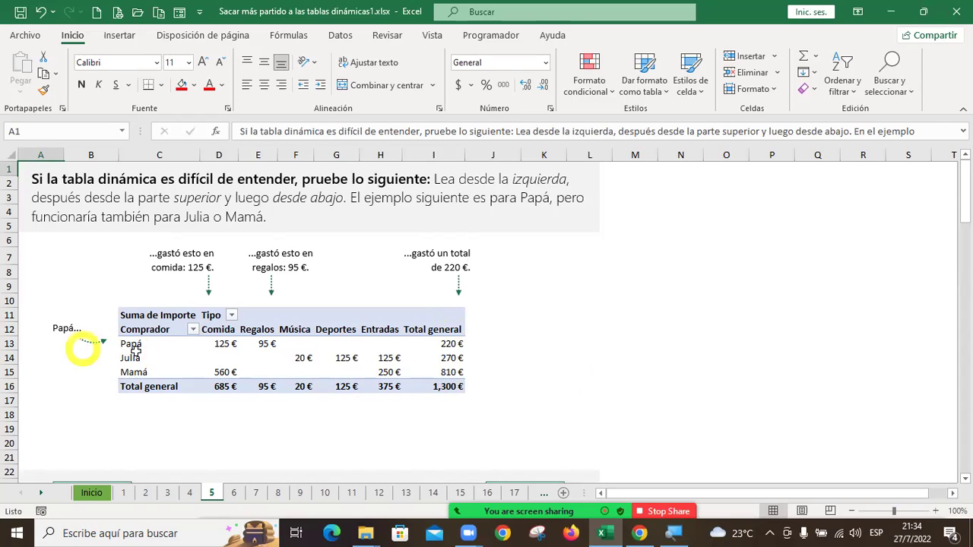
left_click_drag(135, 343, 143, 373)
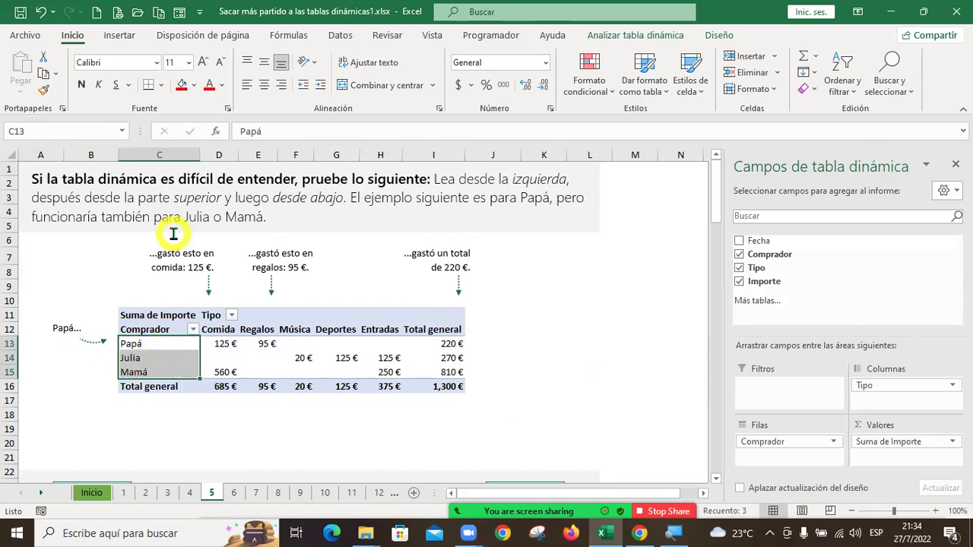
left_click(240, 330)
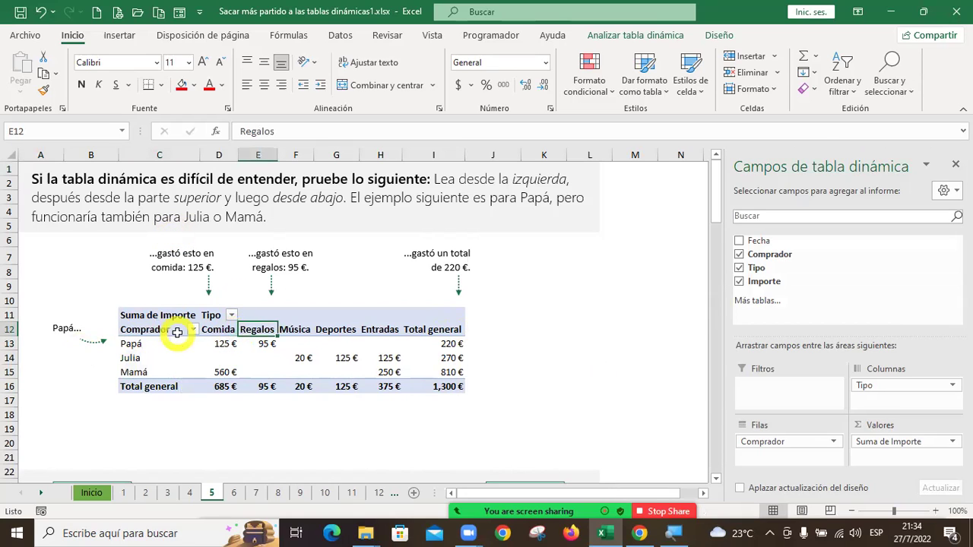
left_click(217, 328)
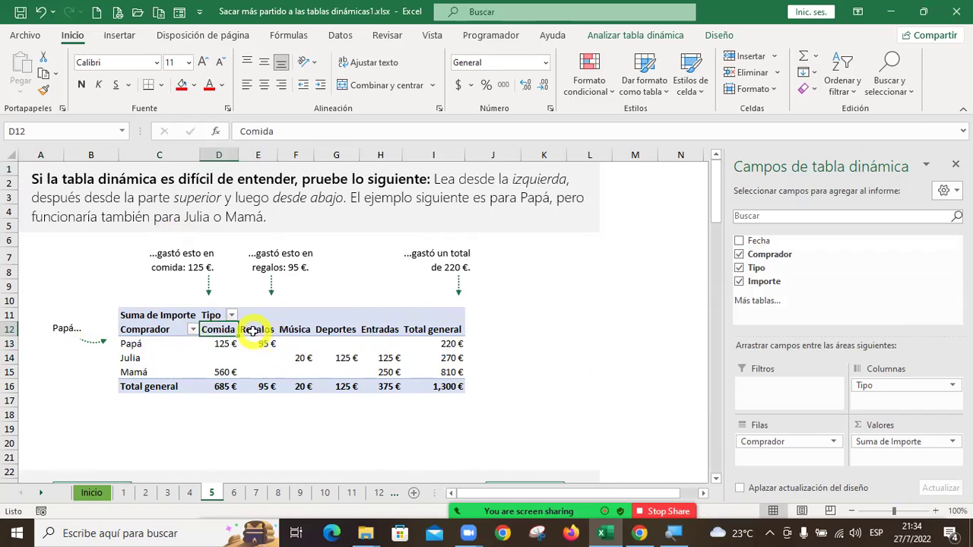
left_click(258, 329)
left_click(296, 328)
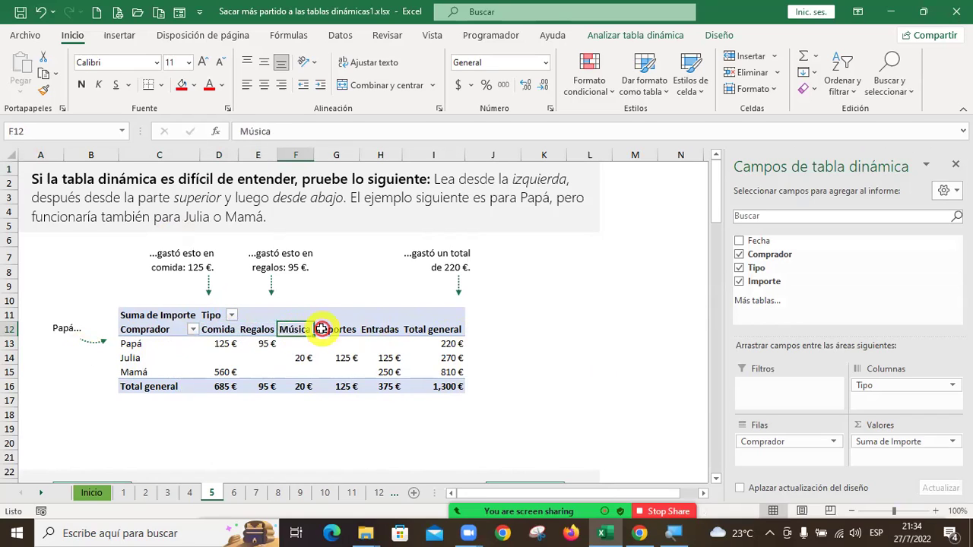
left_click(337, 328)
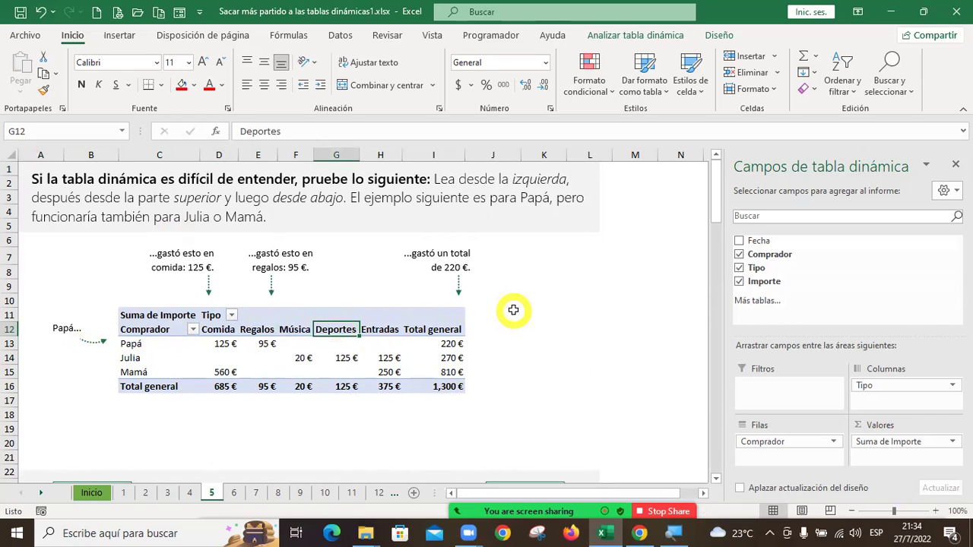
- Examine the Comprador and Tipo headings and the Total general row of the sheet 5 pivot table, and dismiss the trial notice
left_click(172, 386)
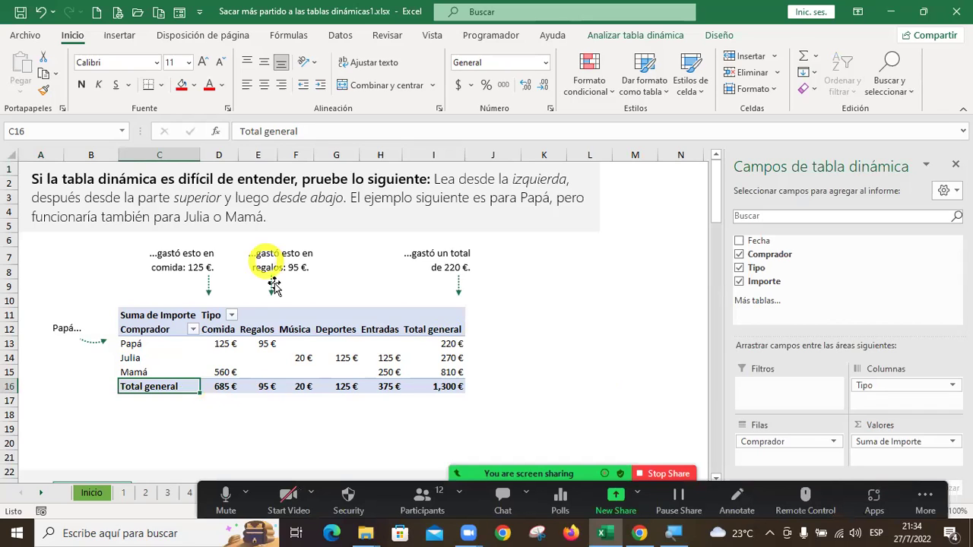
mouse_move(411, 390)
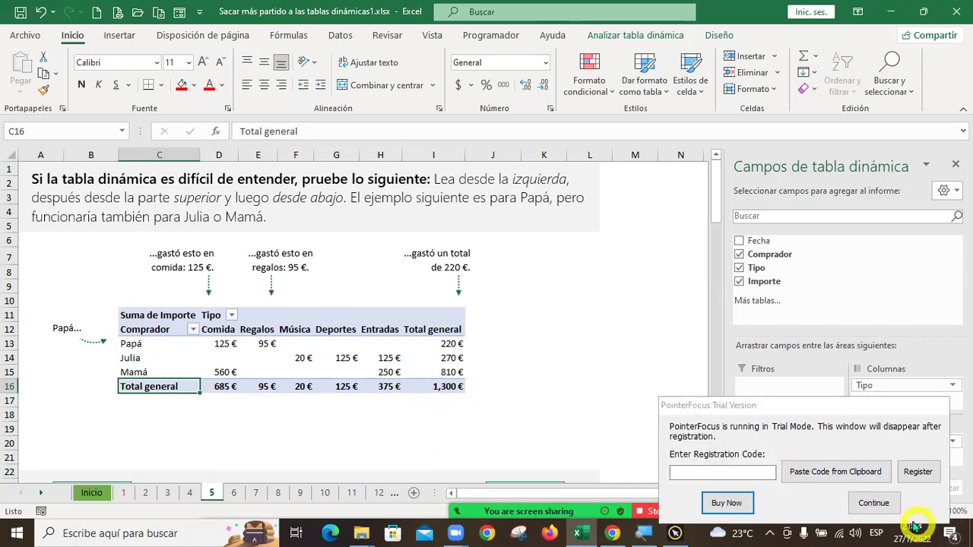
left_click(889, 505)
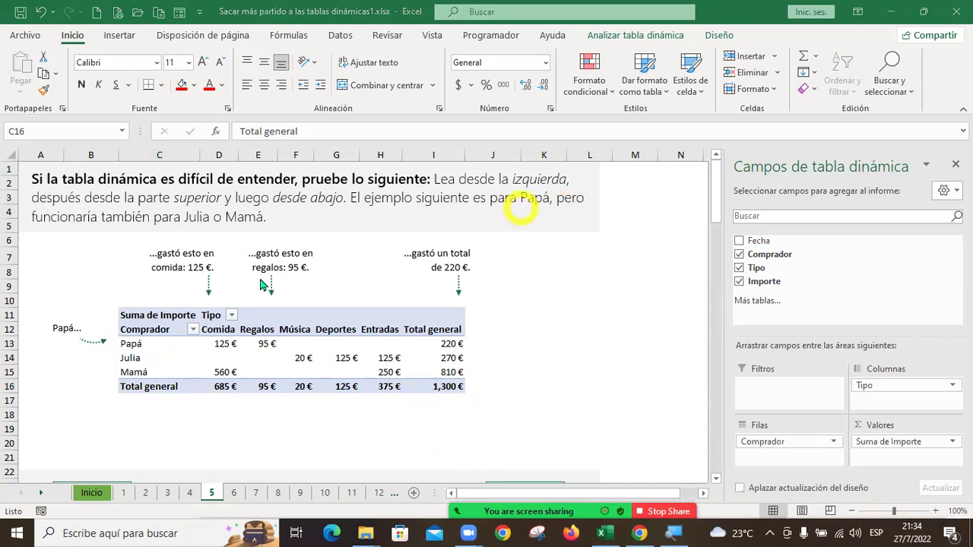
left_click(152, 329)
left_click(258, 329)
left_click(390, 327)
left_click(167, 386)
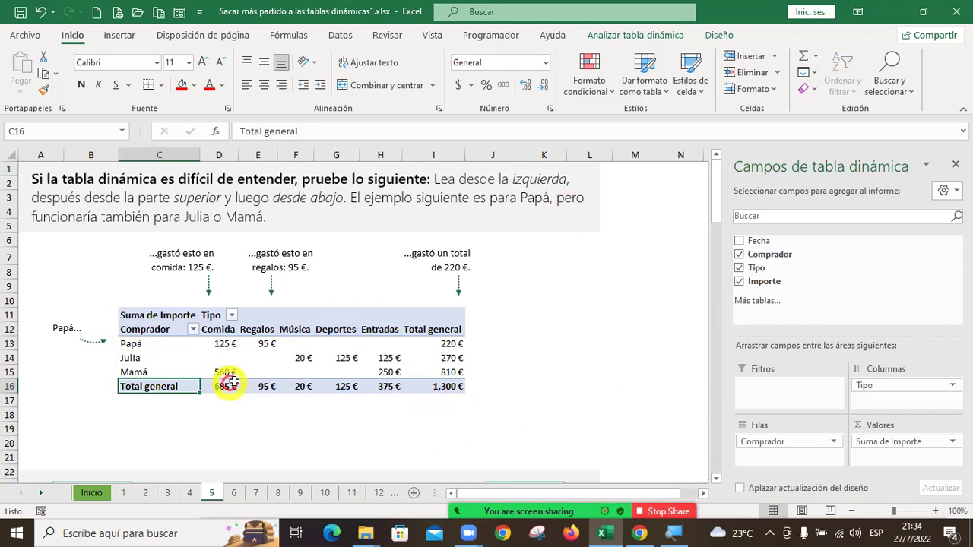
left_click(334, 386)
left_click(457, 389)
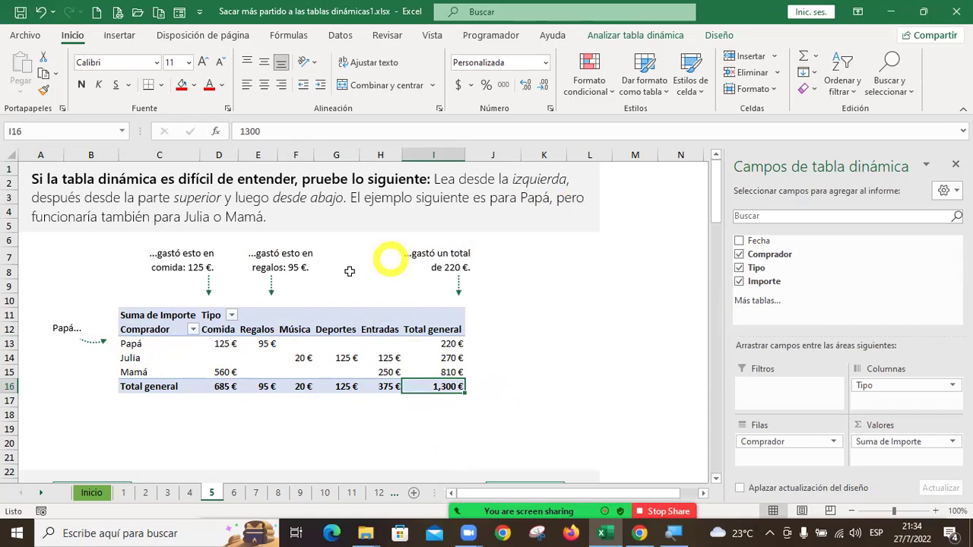
- Advance to sheet 6 and study the diagram of the Tipo field being placed in the Columnas area
left_click(234, 493)
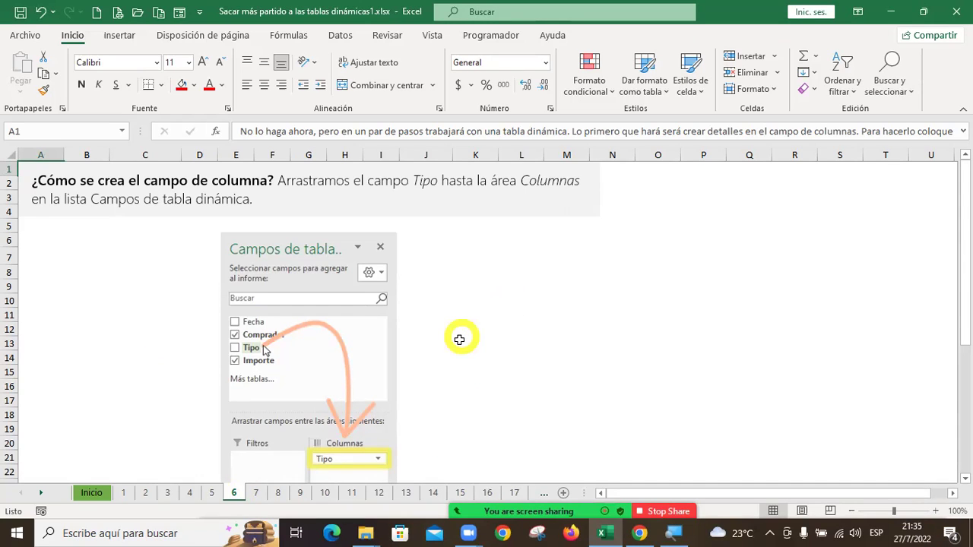
scroll(426, 304, "down", 3)
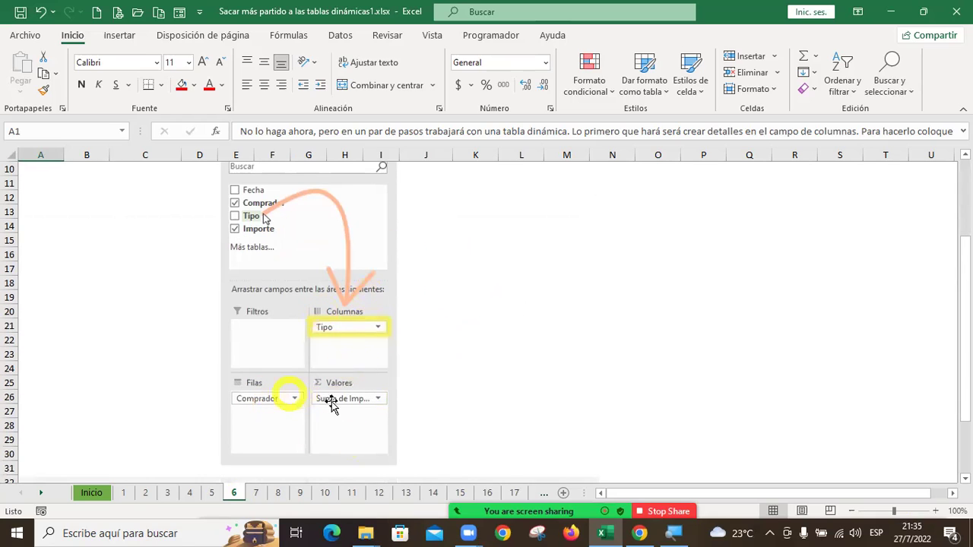
scroll(466, 348, "up", 3)
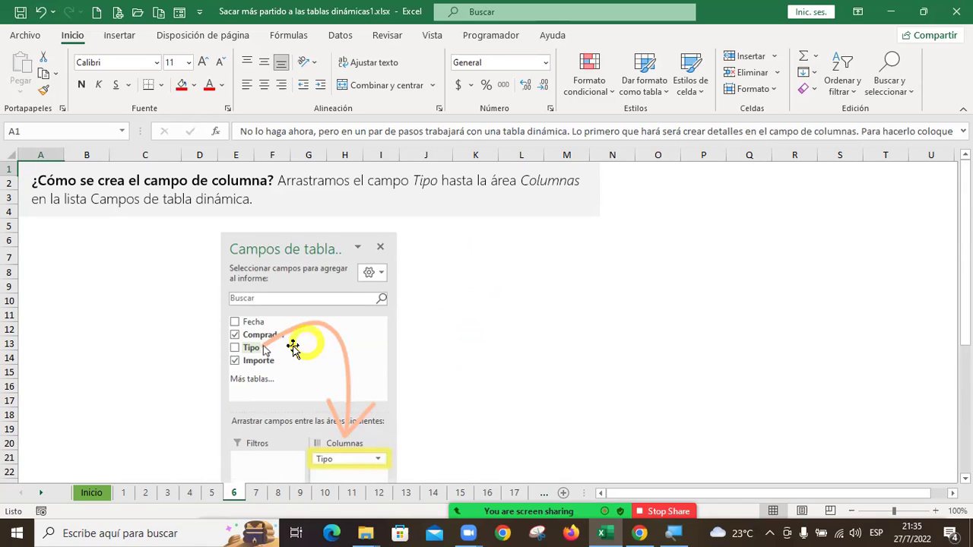
- Advance to sheet 7 and select a cell in its pivot table to bring up the field list
left_click(256, 492)
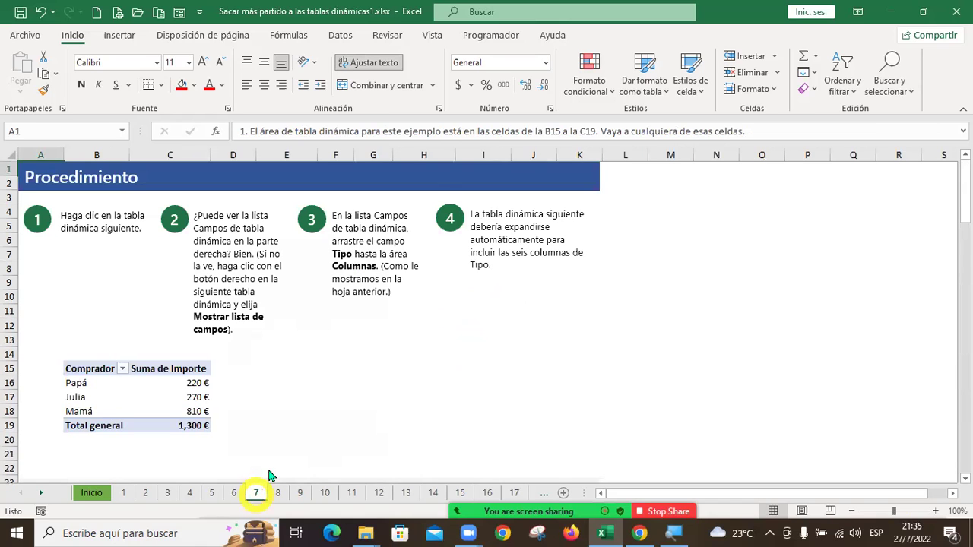
left_click(324, 371)
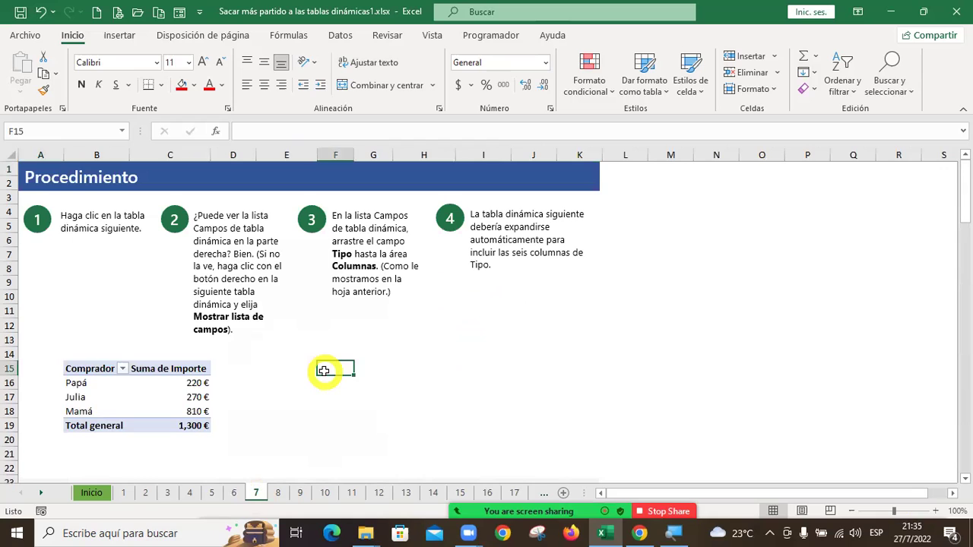
left_click(114, 399)
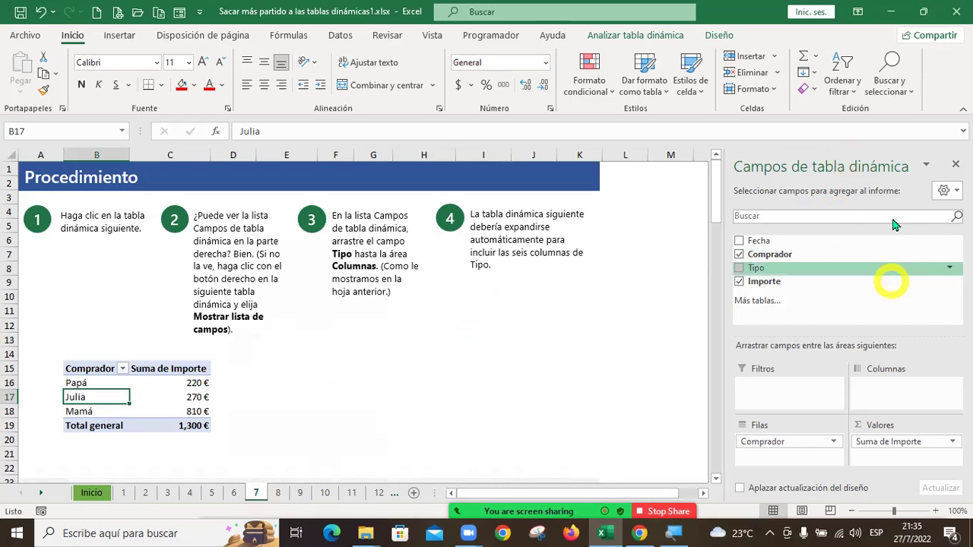
- Hide the field list of the sheet 7 pivot table and show it again
right_click(163, 397)
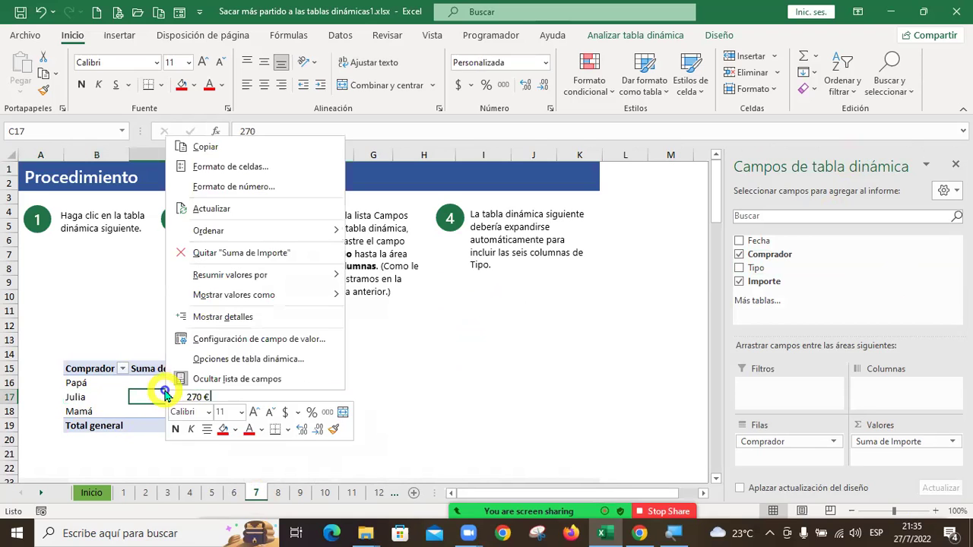
left_click(268, 380)
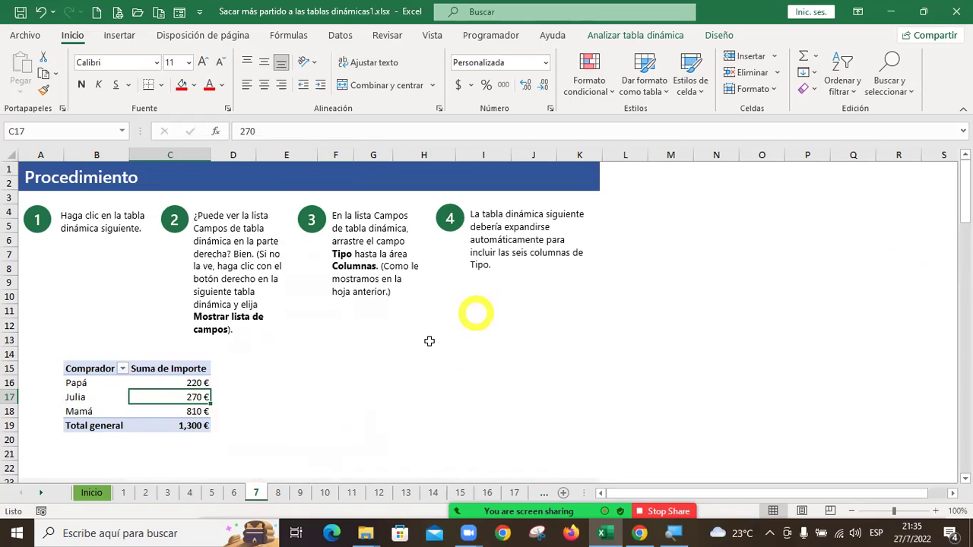
right_click(167, 396)
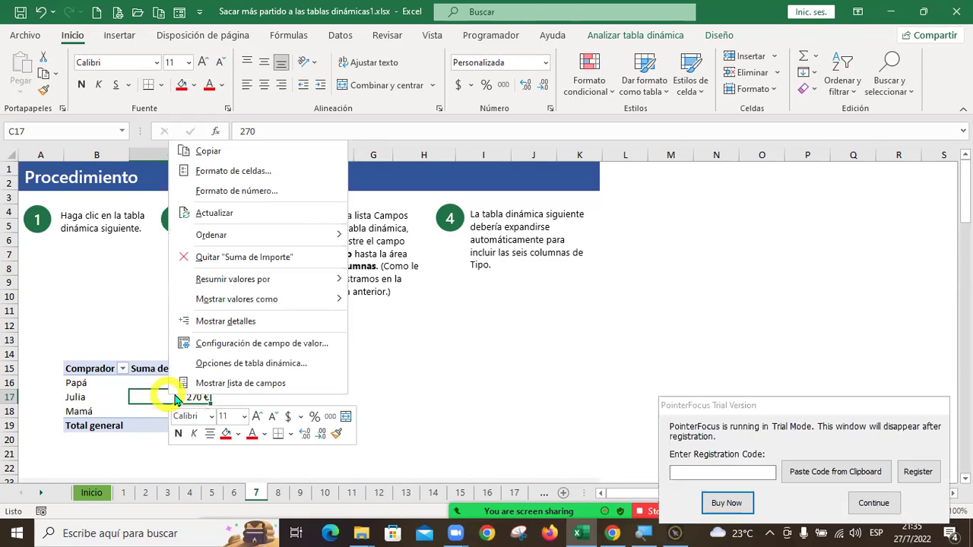
left_click(254, 383)
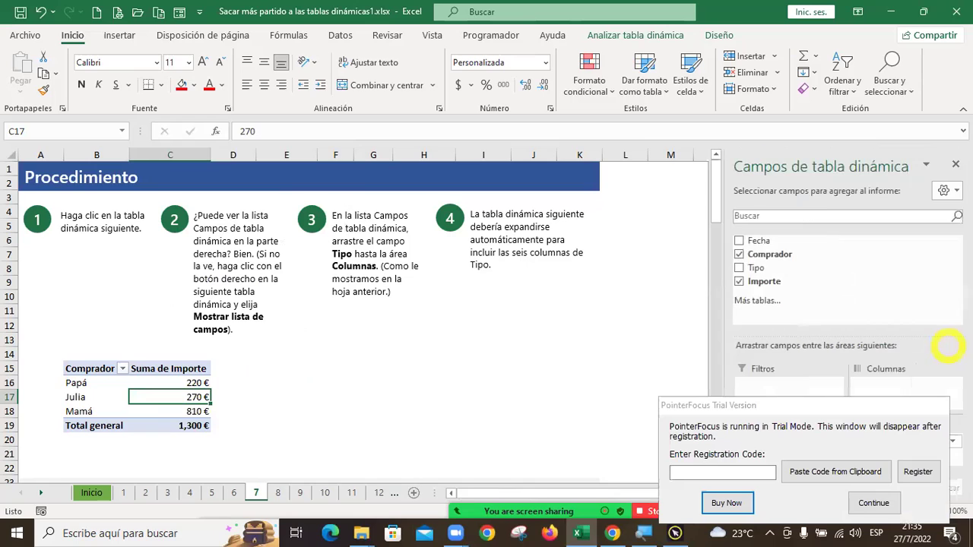
- Dismiss the trial notice and add the Tipo field to the Columnas area of the sheet 7 pivot table
left_click(866, 501)
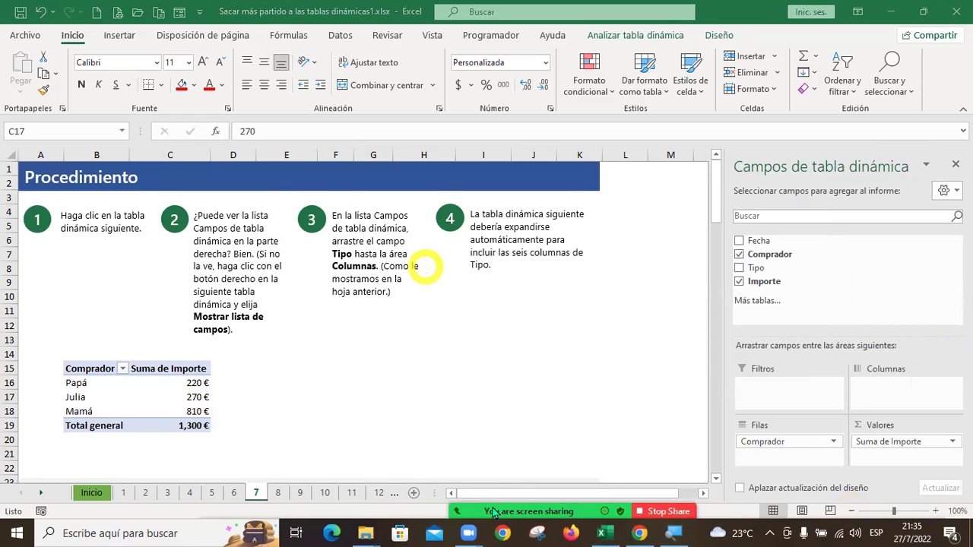
mouse_move(494, 513)
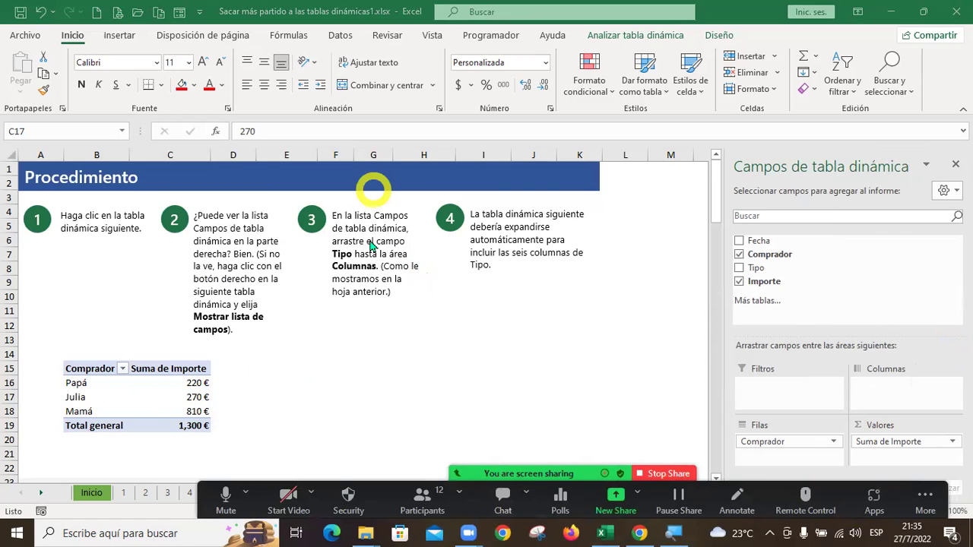
left_click_drag(760, 267, 910, 395)
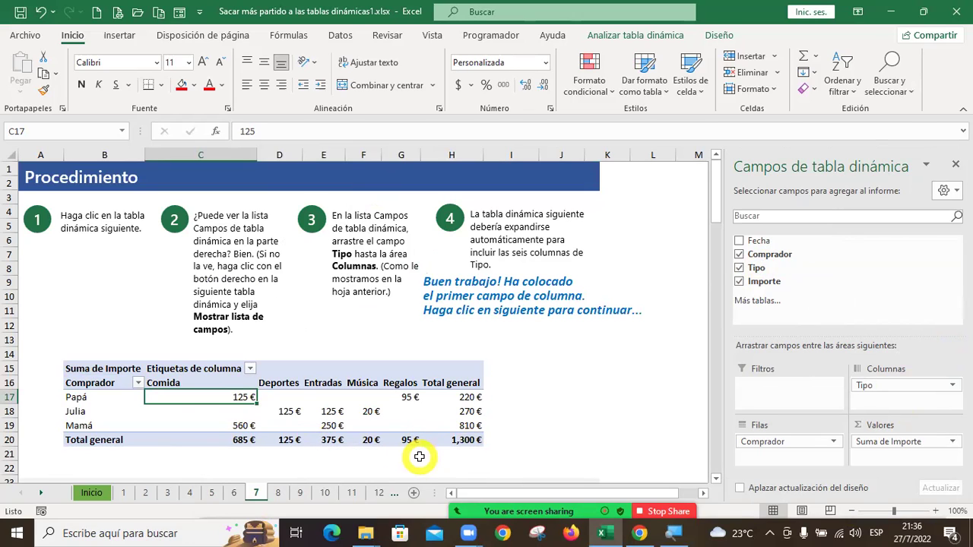
- Advance to sheet 8 and compare its colour-coded pivot table with the one on sheet 7
left_click(275, 496)
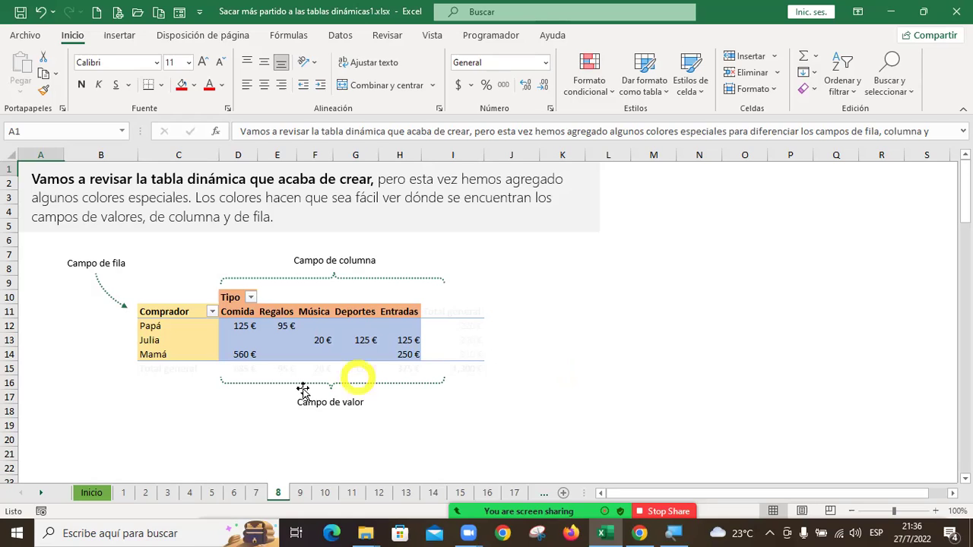
left_click(255, 494)
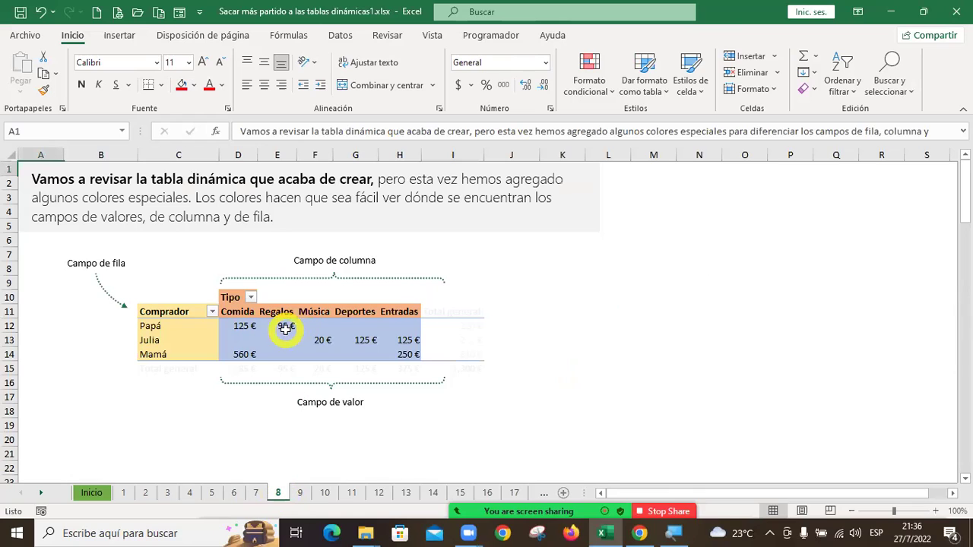
left_click(242, 326)
left_click_drag(261, 325, 408, 351)
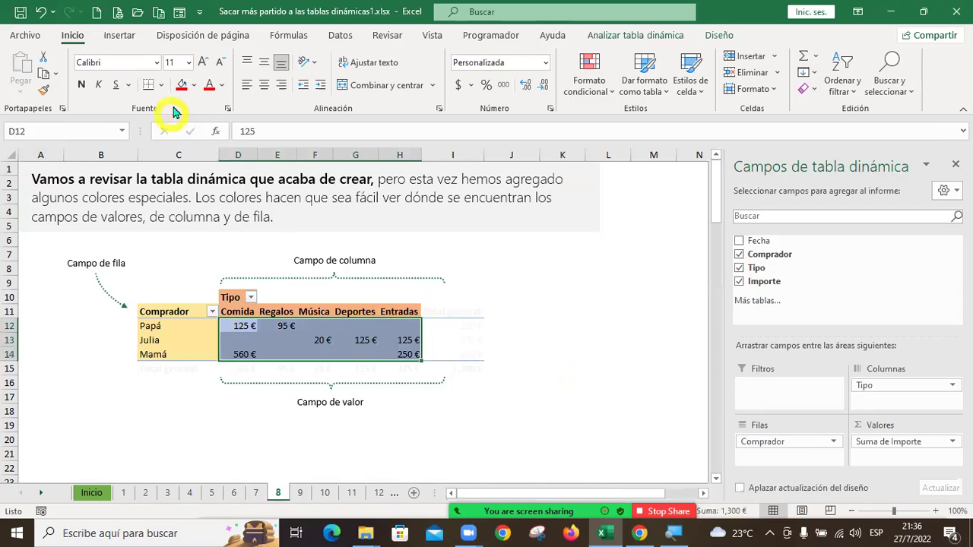
left_click(194, 84)
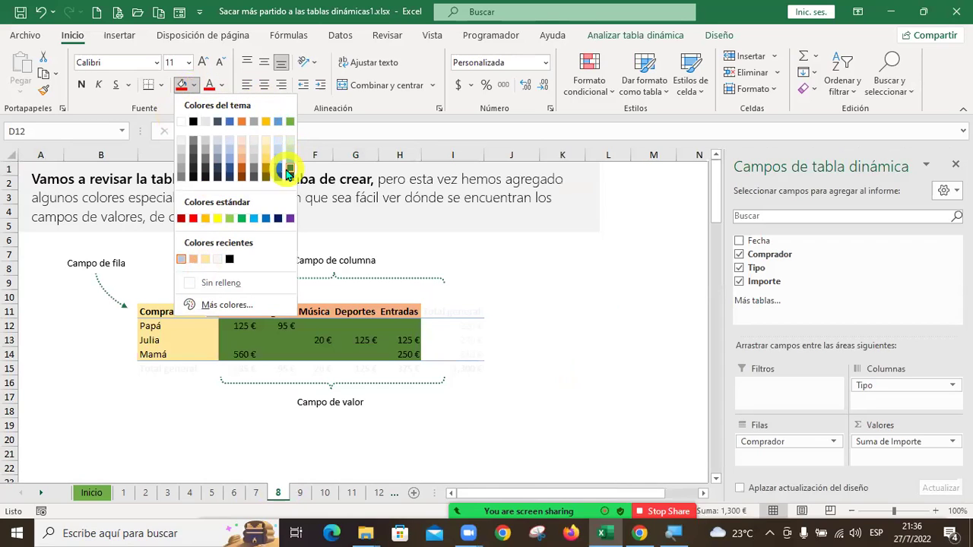
left_click(582, 382)
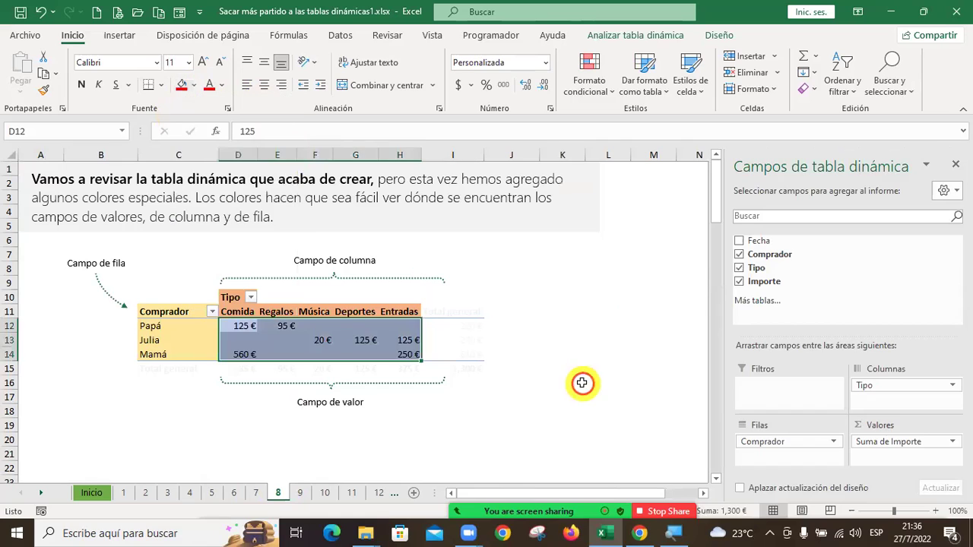
left_click(512, 280)
- Examine the row field, column field and value cells of the sheet 8 pivot table, and move on to sheet 9
left_click(174, 330)
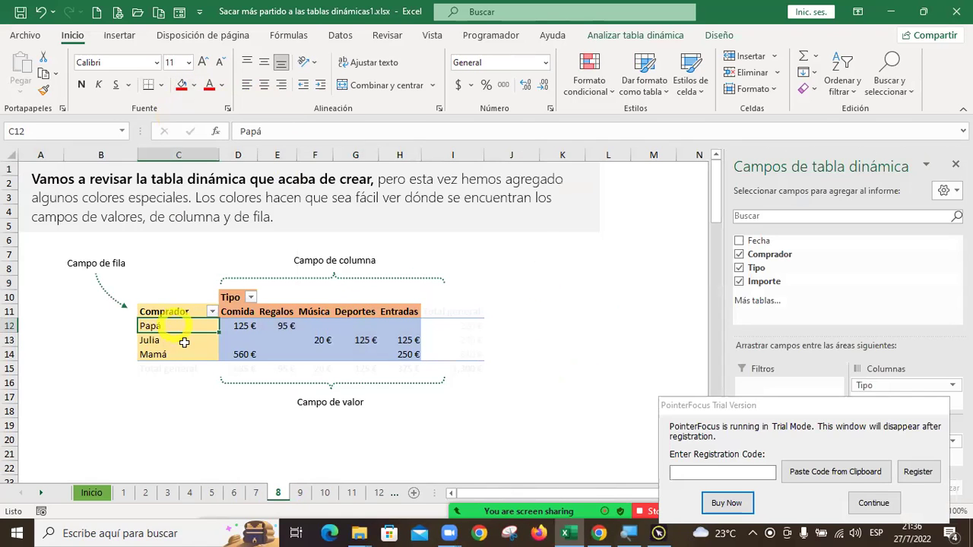
left_click_drag(168, 312, 163, 350)
left_click(240, 310)
left_click_drag(275, 311, 381, 311)
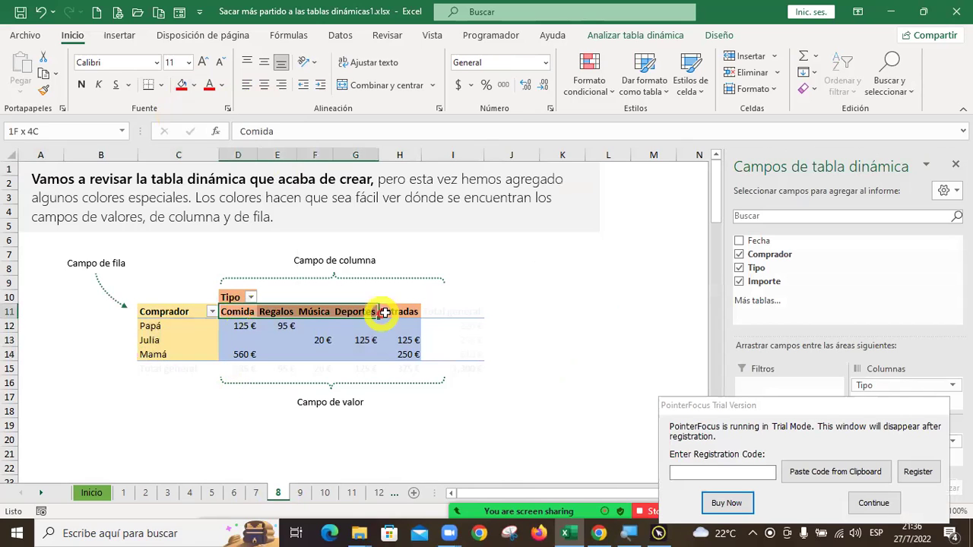
left_click_drag(247, 323, 408, 349)
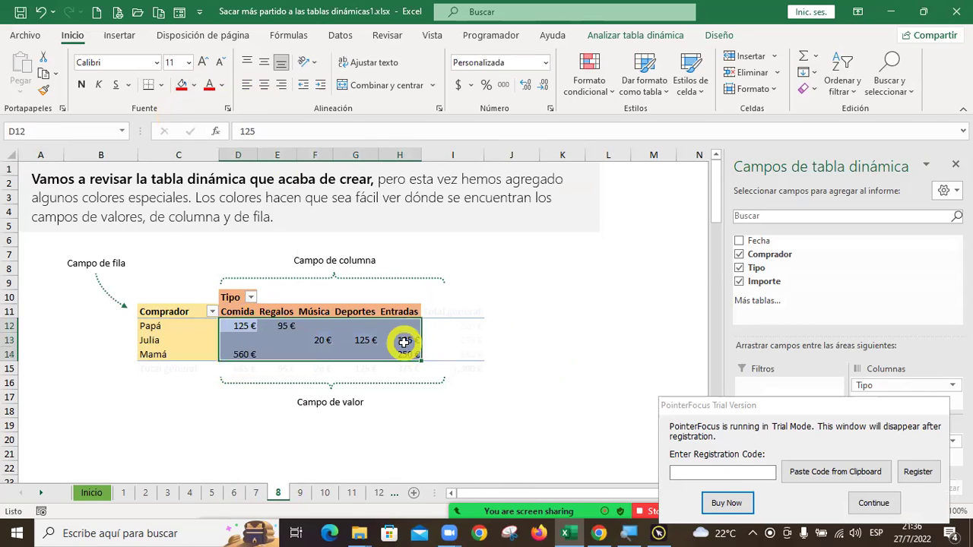
left_click(539, 312)
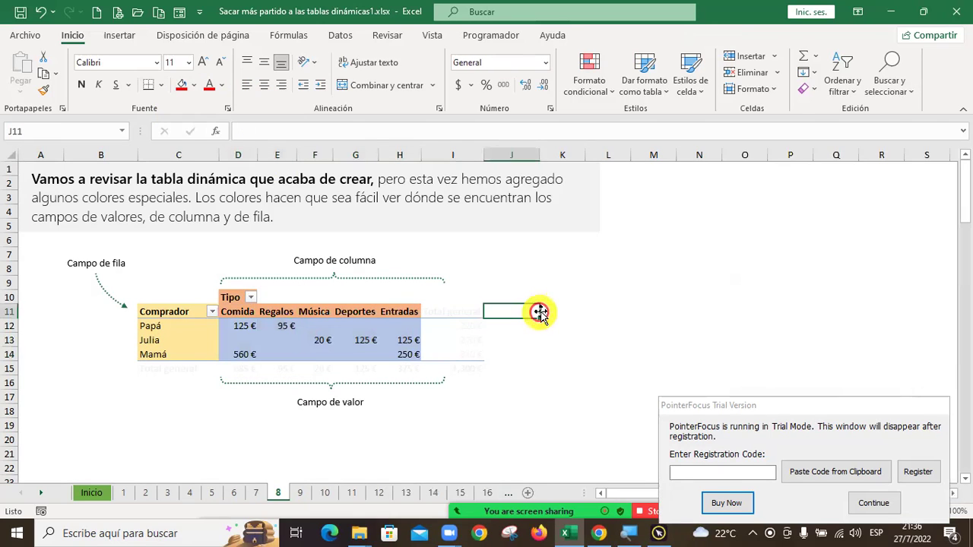
left_click(893, 507)
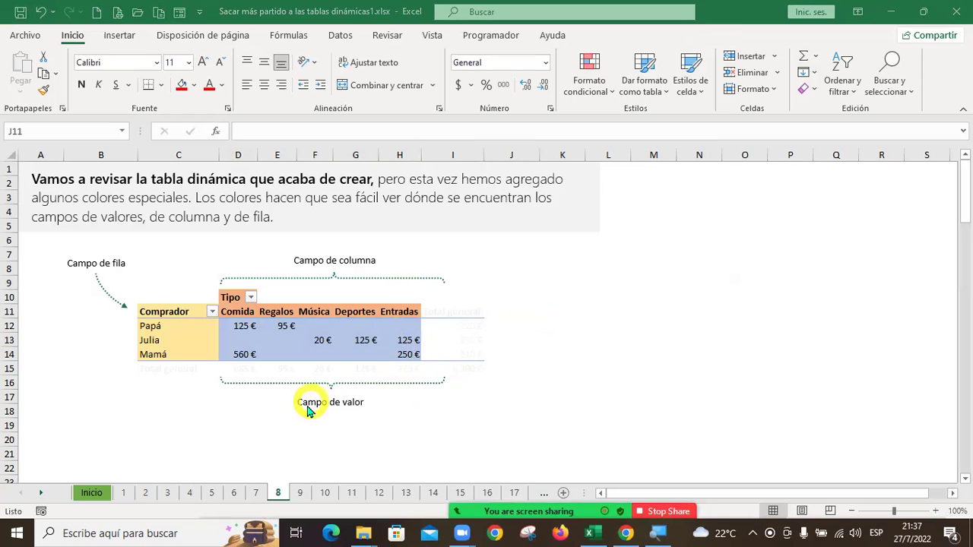
left_click(297, 496)
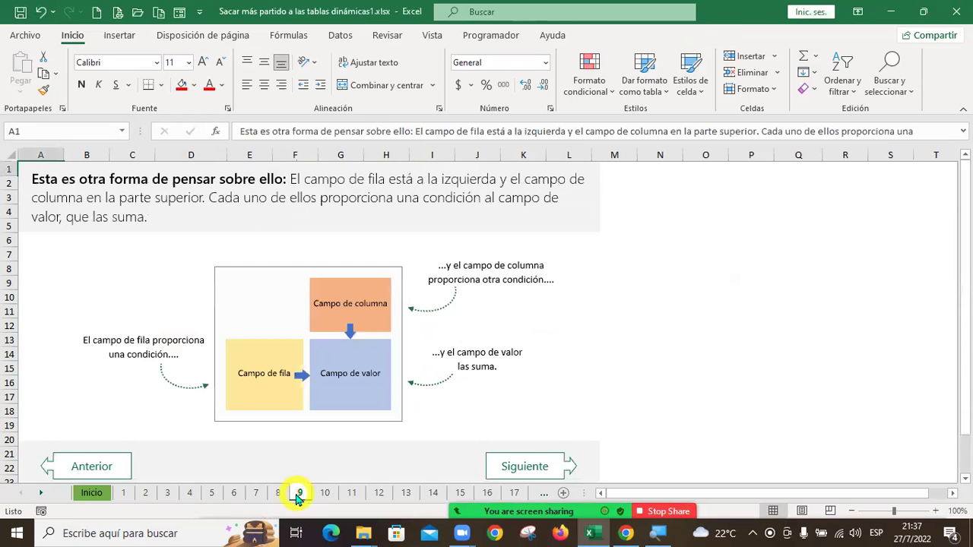
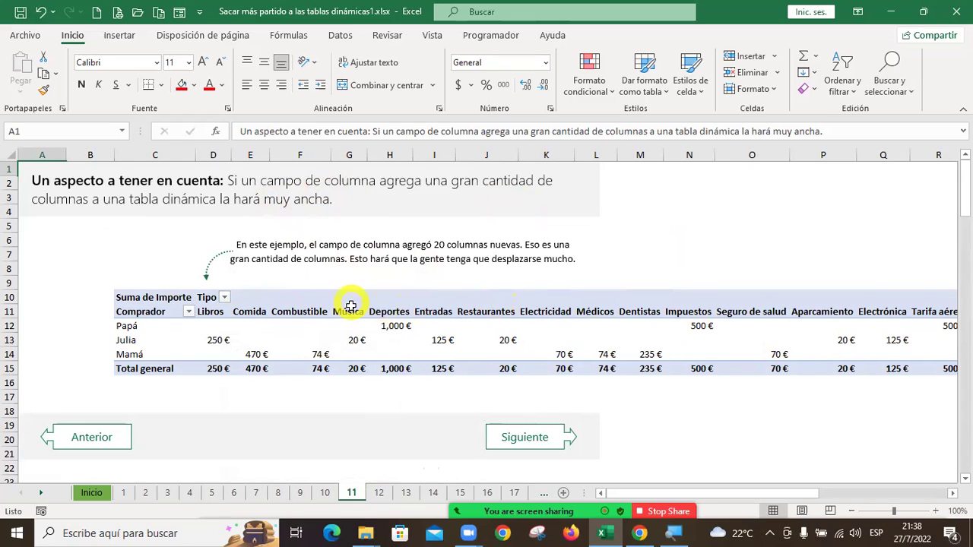
- Look across the wide pivot table on sheet 11 from its Tipo columns past Total general and back to the Comprador labels
left_click(437, 336)
key("Right")
key("Right")
key("Right")
key("Right")
key("Right")
key("Right")
key("Right")
key("Right")
key("Right")
key("Right")
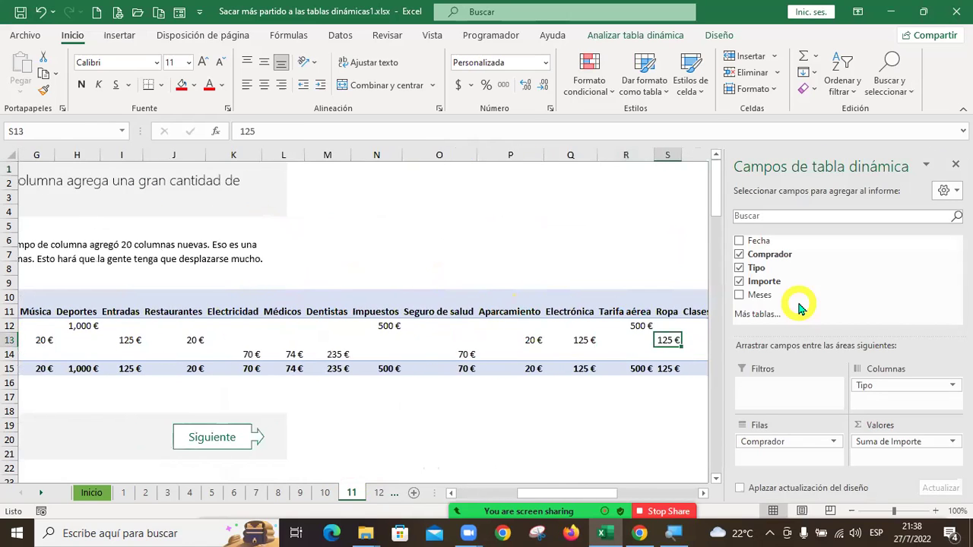
key("Right")
key("Right")
key("Right")
key("Right")
key("Right")
key("Right")
key("Right")
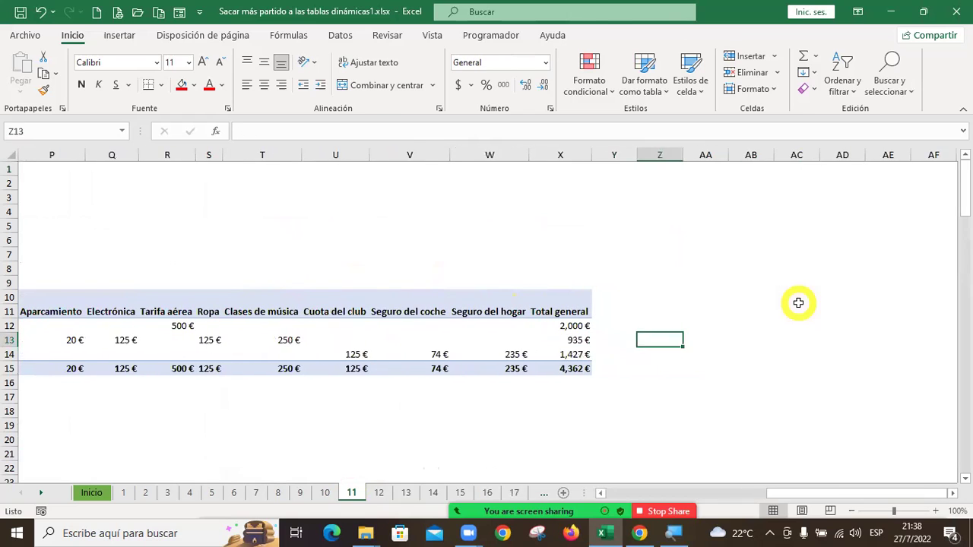
key("Left")
key("Left")
key("Left")
key("Left")
key("Left")
key("Left")
key("Left")
key("Left")
key("Left")
key("Left")
key("Left")
key("Left")
key("Left")
key("Left")
key("Left")
key("Left")
key("Left")
key("Left")
key("Left")
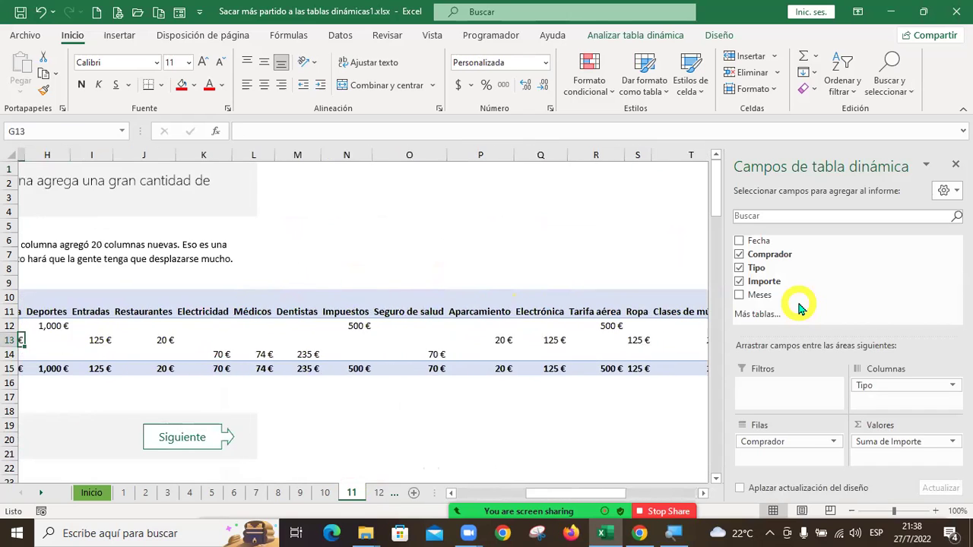
key("Left")
key("Left")
key("Left")
key("Left")
key("Left")
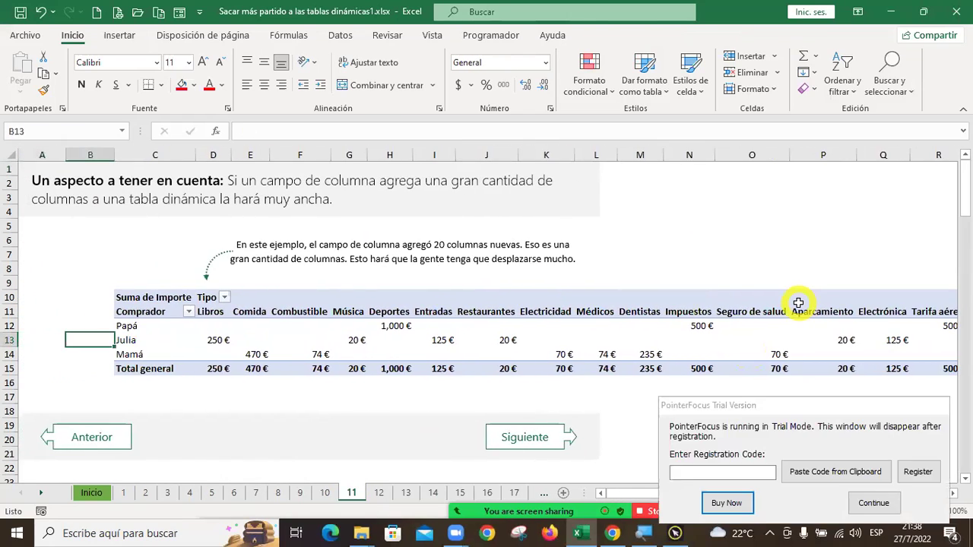
key("Right")
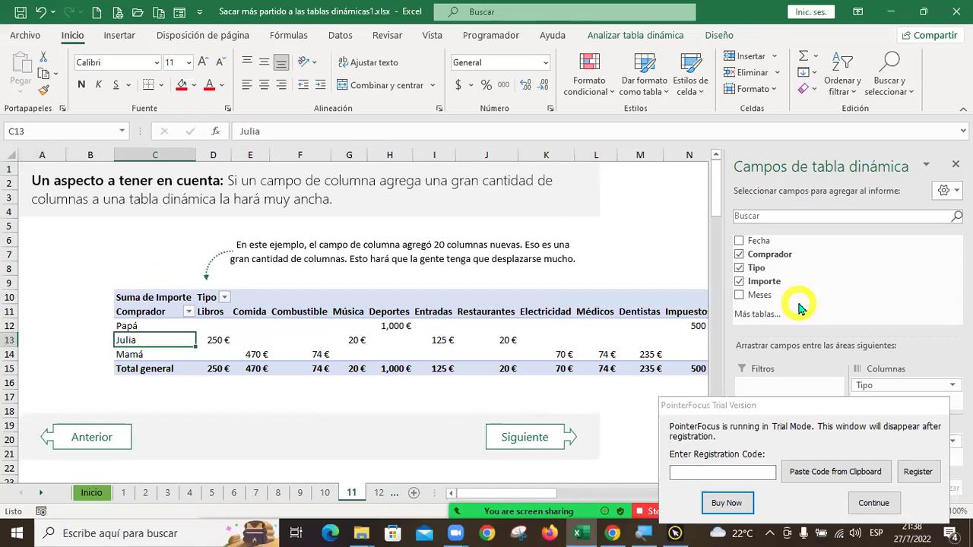
- Dismiss the trial notice and examine the sheet 11 pivot table from the Comprador labels across to the Ropa column and back
left_click(874, 502)
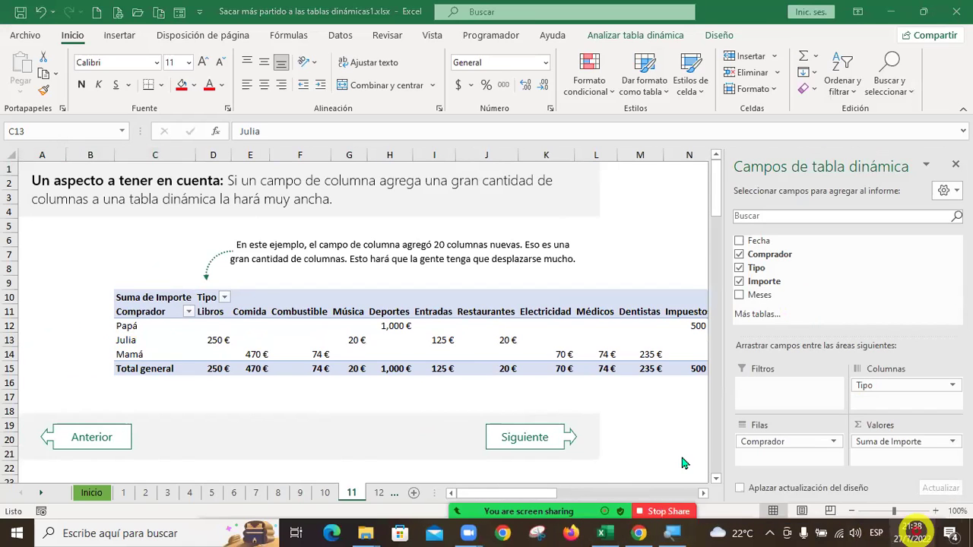
left_click(130, 339)
key("Up")
key("Down")
key("Down")
key("Up")
key("Up")
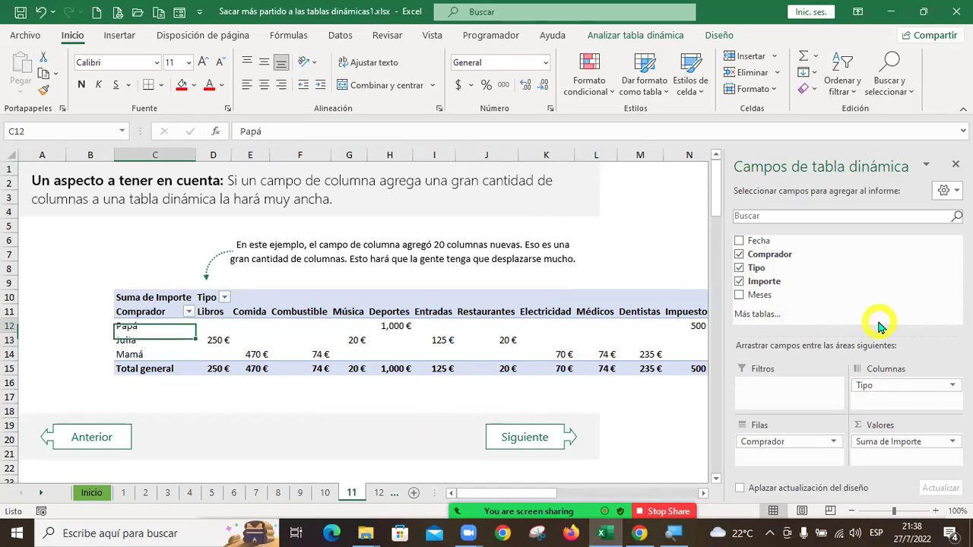
key("Up")
key("Right")
key("Right")
key("Right")
key("Down")
key("Right")
key("Right")
key("Right")
key("Right")
key("Right")
key("Right")
key("Right")
key("Right")
key("Right")
key("Right")
key("Right")
key("Right")
key("Right")
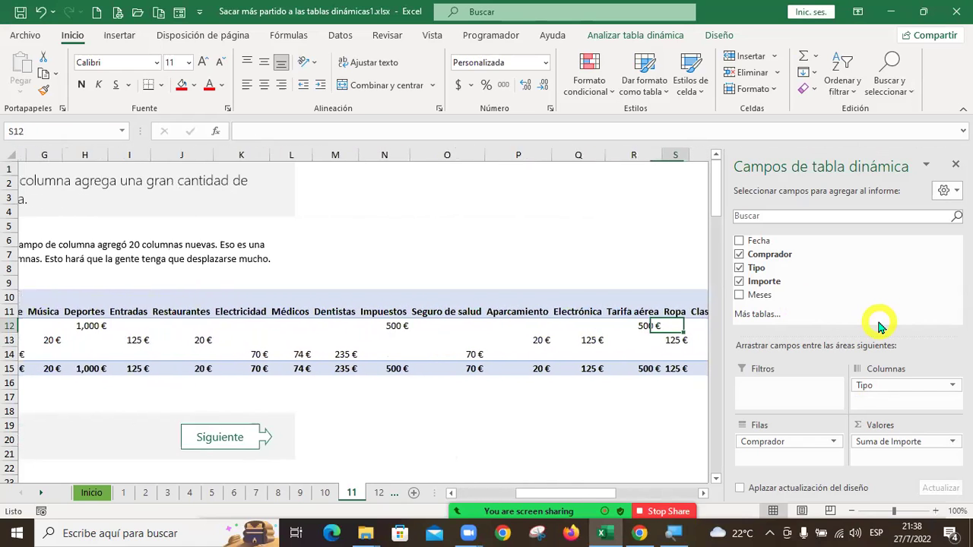
key("Left")
key("Left")
key("Down")
key("Left")
key("Down")
key("Left")
key("Left")
key("Left")
key("Up")
key("Left")
key("Left")
key("Left")
key("Left")
key("Left")
key("Left")
key("Left")
key("Left")
key("Left")
key("Left")
key("Left")
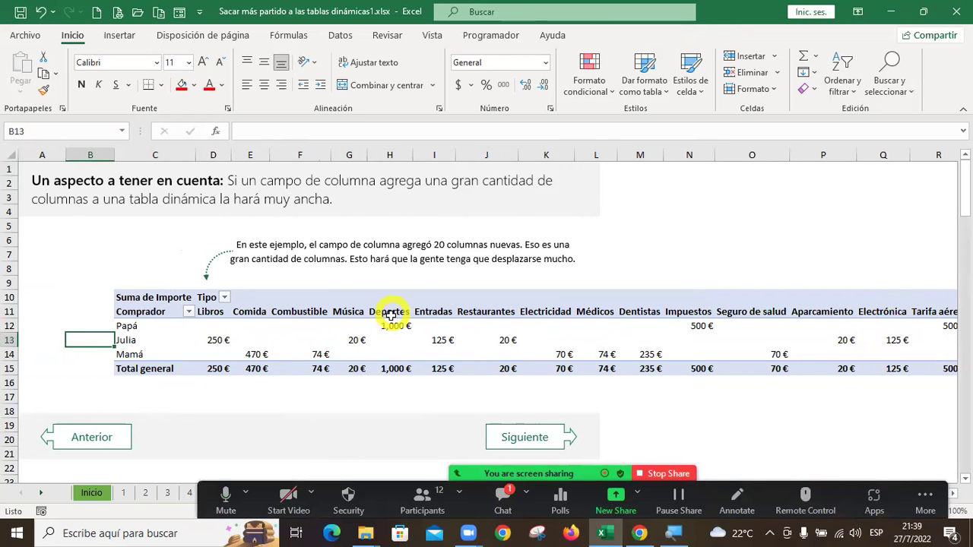
- Read the latest messages in the Zoom meeting chat and minimize the chat window
left_click(495, 511)
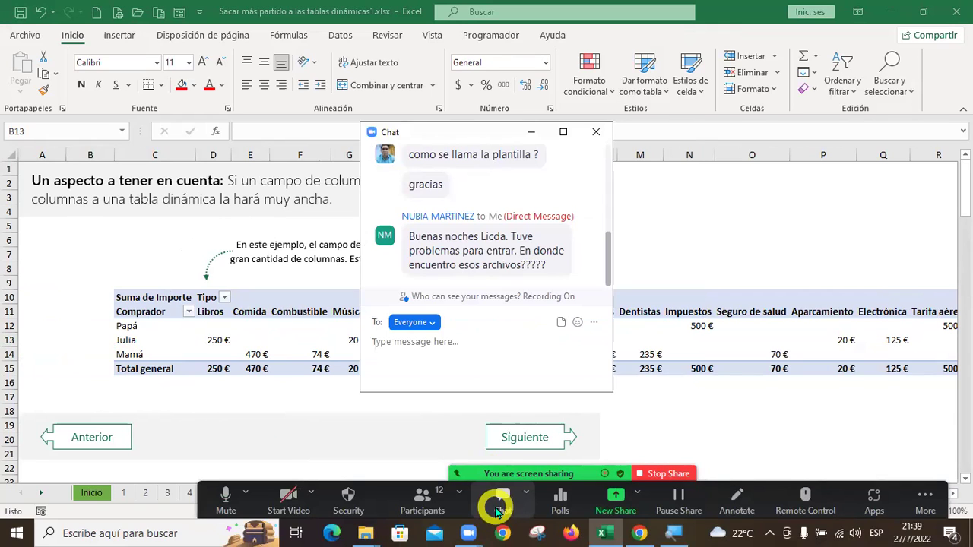
left_click(532, 133)
left_click(532, 133)
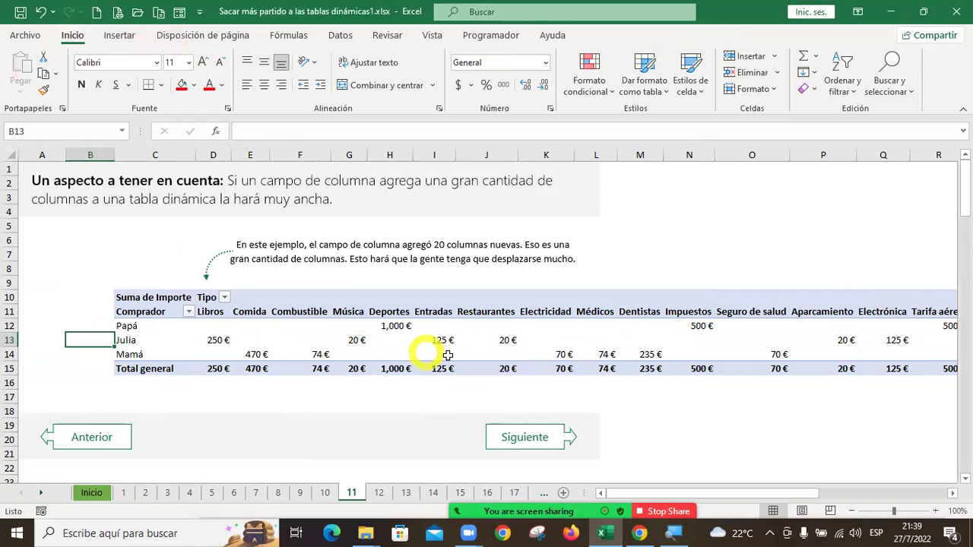
- Search the online templates for "tablas dinamicas"
left_click(30, 34)
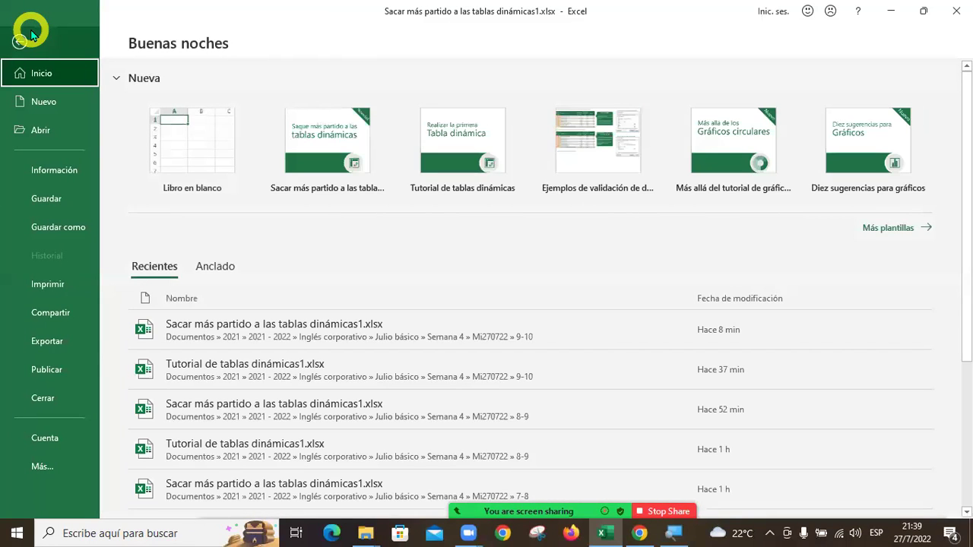
left_click(886, 228)
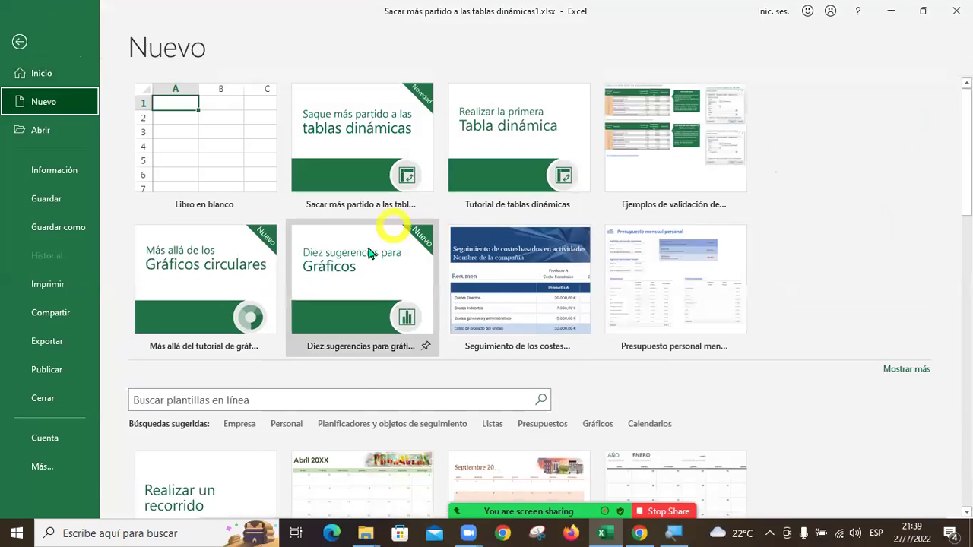
left_click(343, 397)
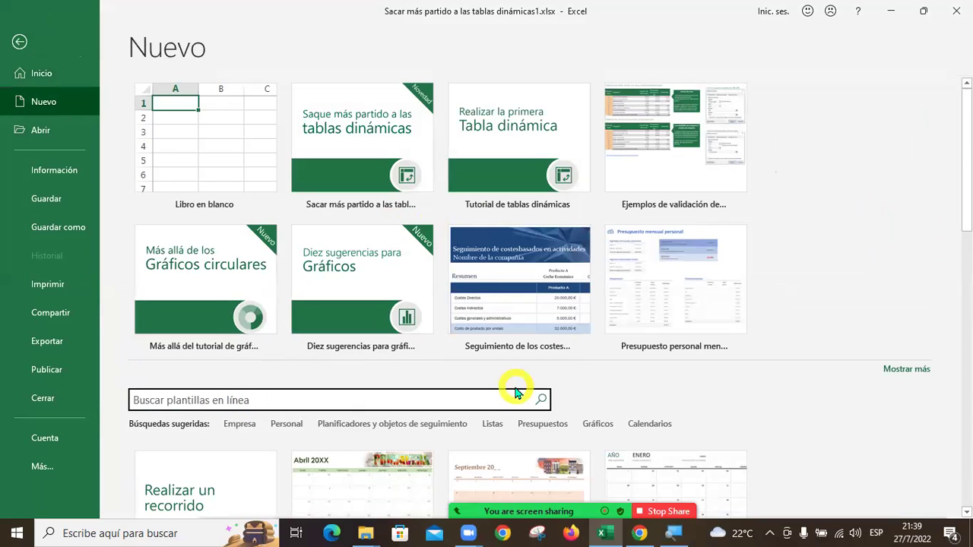
type("s")
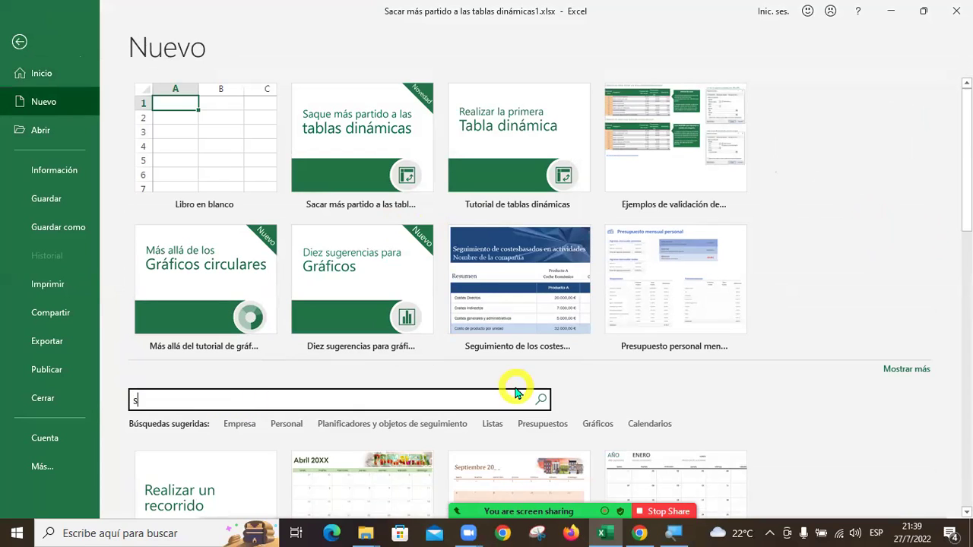
type("car ma")
key("BackSpace")
key("BackSpace")
key("BackSpace")
key("BackSpace")
key("BackSpace")
key("BackSpace")
key("BackSpace")
type("tablas dinamicas")
key("Return")
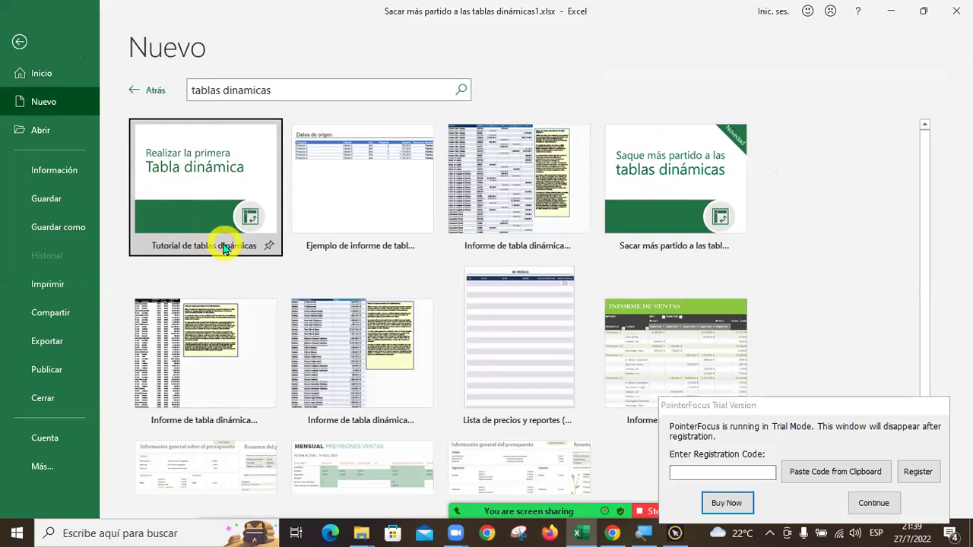
- Dismiss the trial notice and return from the template results to the sheet 11 workbook view
left_click(880, 504)
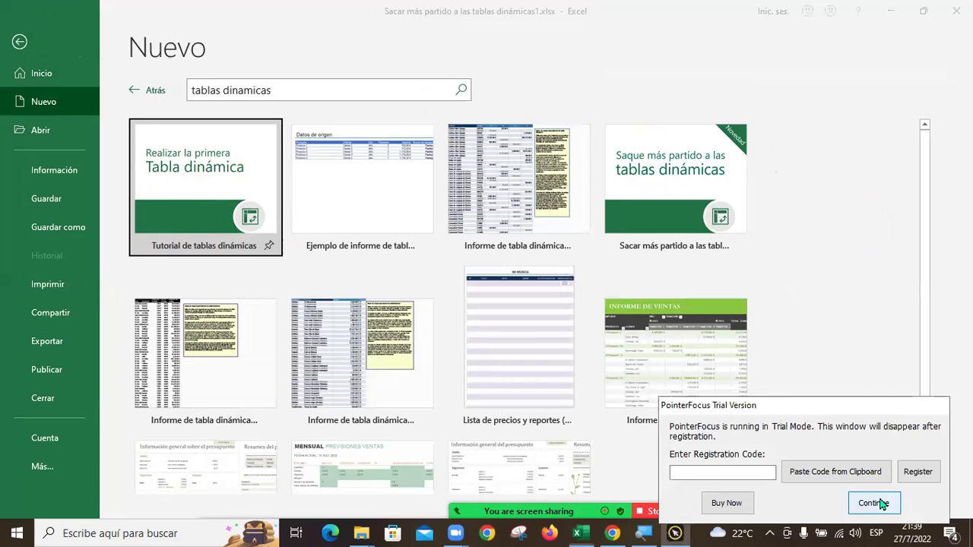
left_click(881, 504)
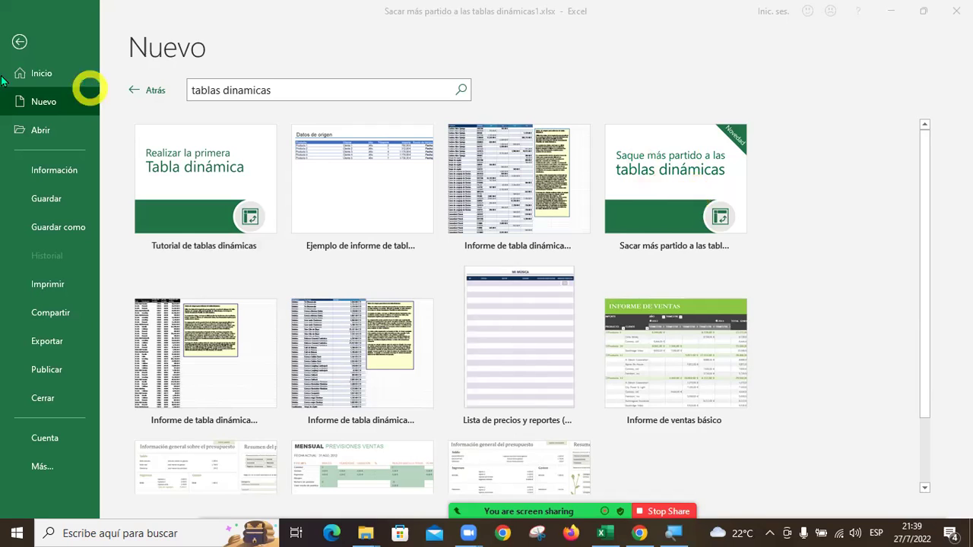
left_click(19, 41)
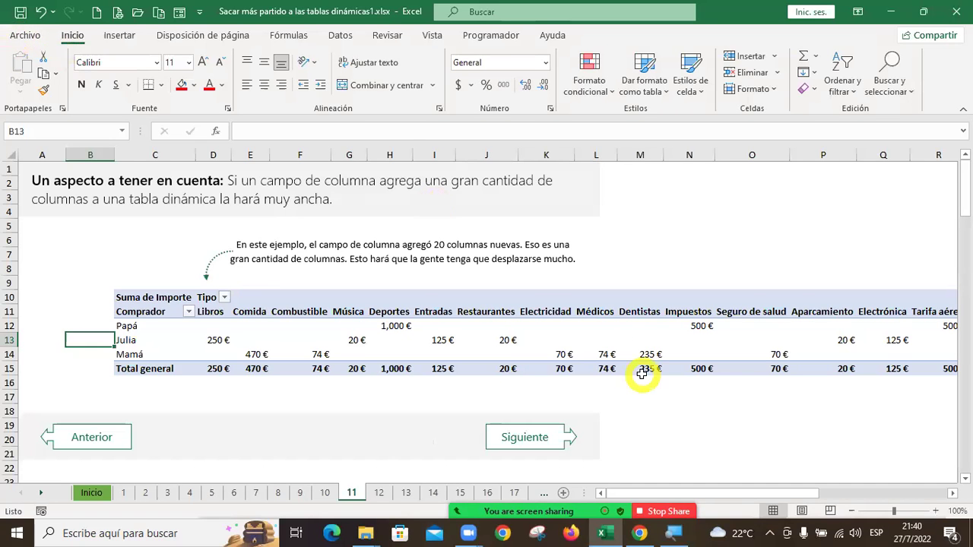
left_click(669, 411)
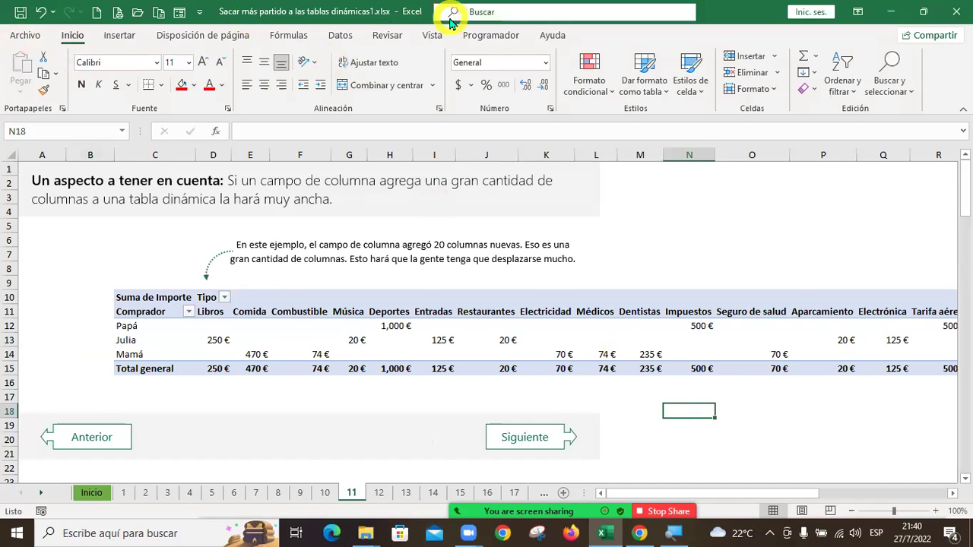
left_click(396, 395)
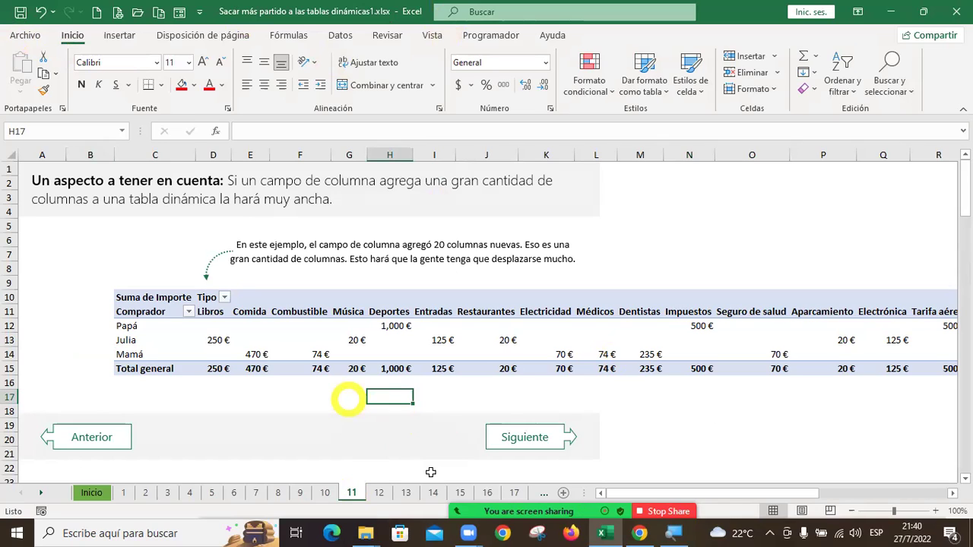
left_click(752, 425)
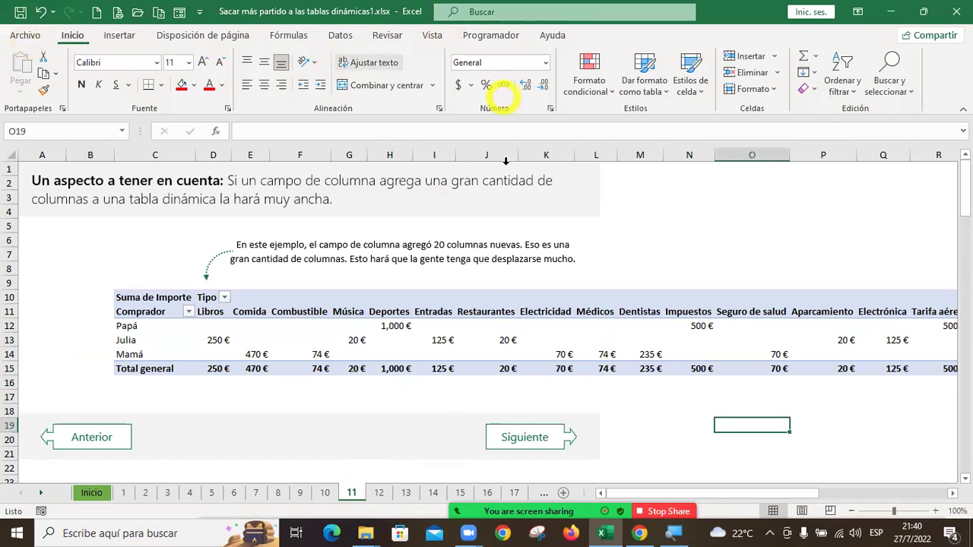
left_click(640, 212)
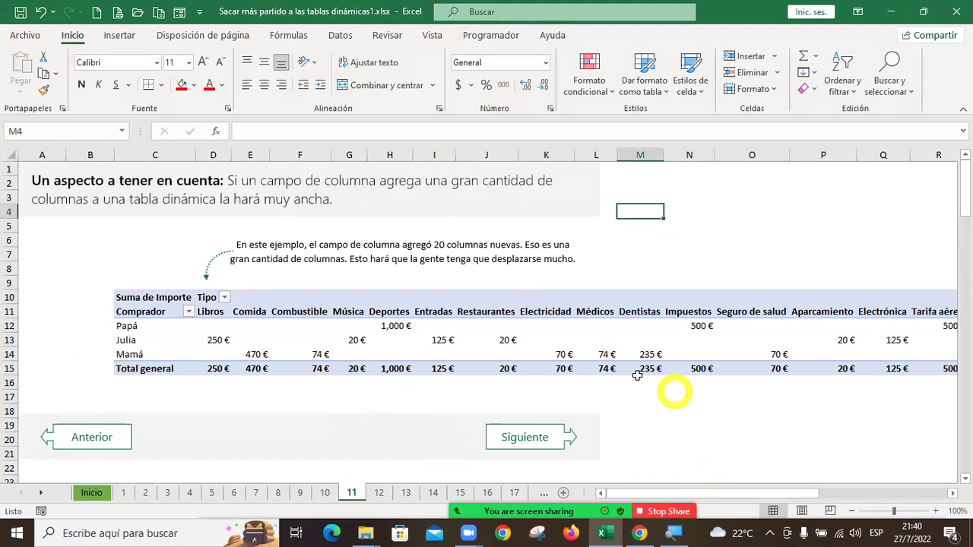
left_click(450, 397)
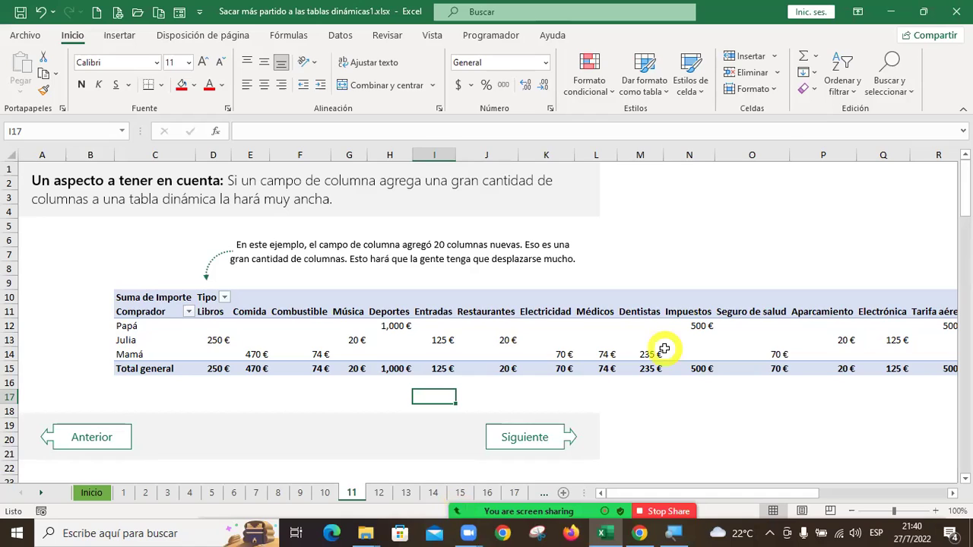
mouse_move(665, 348)
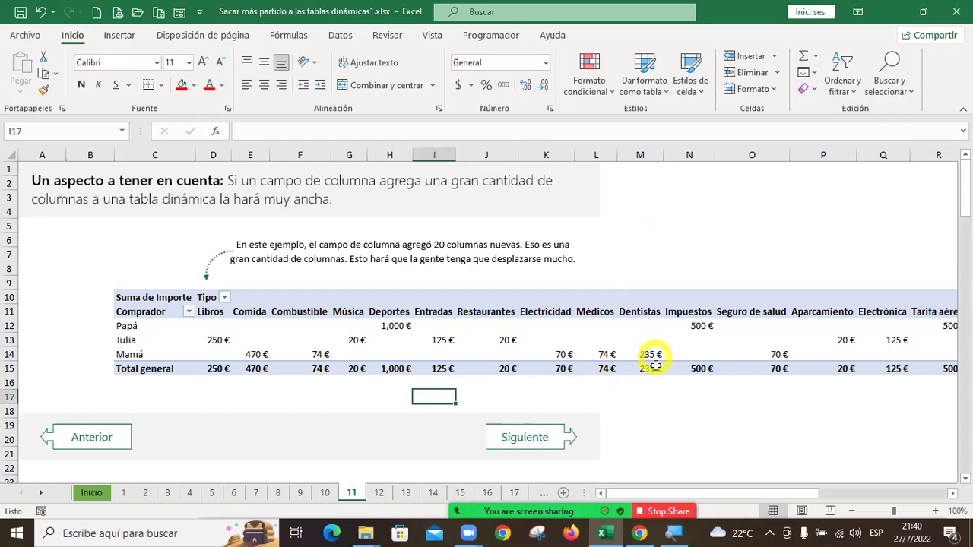
mouse_move(656, 371)
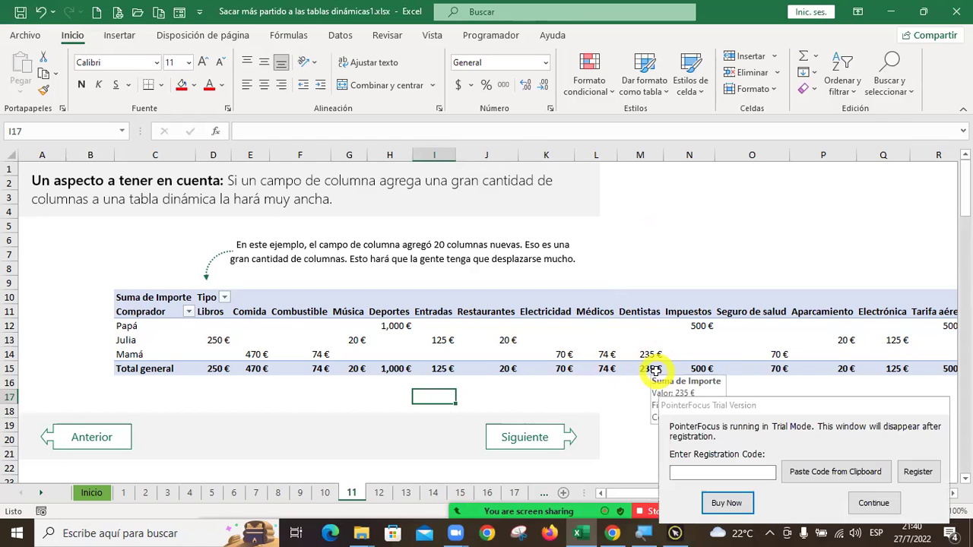
- Dismiss the trial notice and compare the wide pivot table on sheet 11 with the two-row-field version on sheet 12
left_click(870, 502)
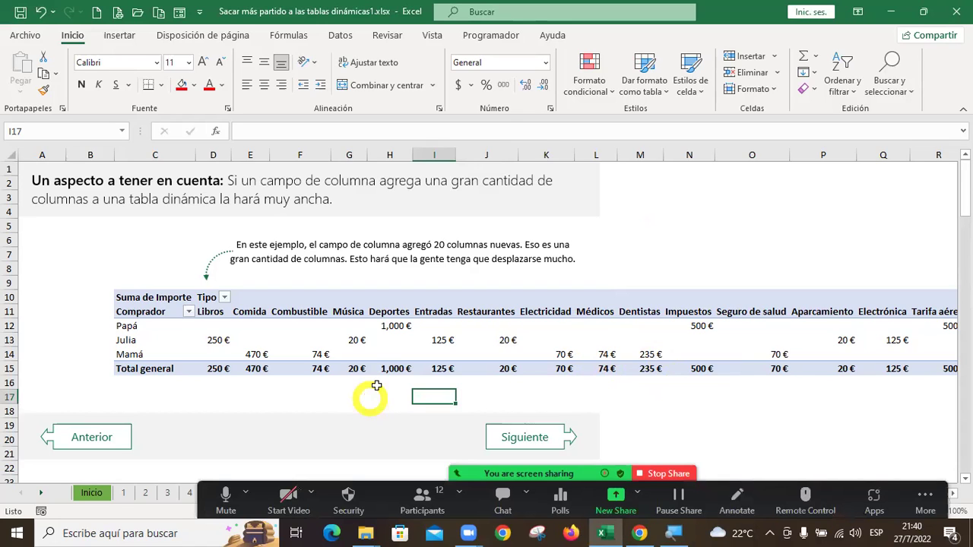
mouse_move(385, 373)
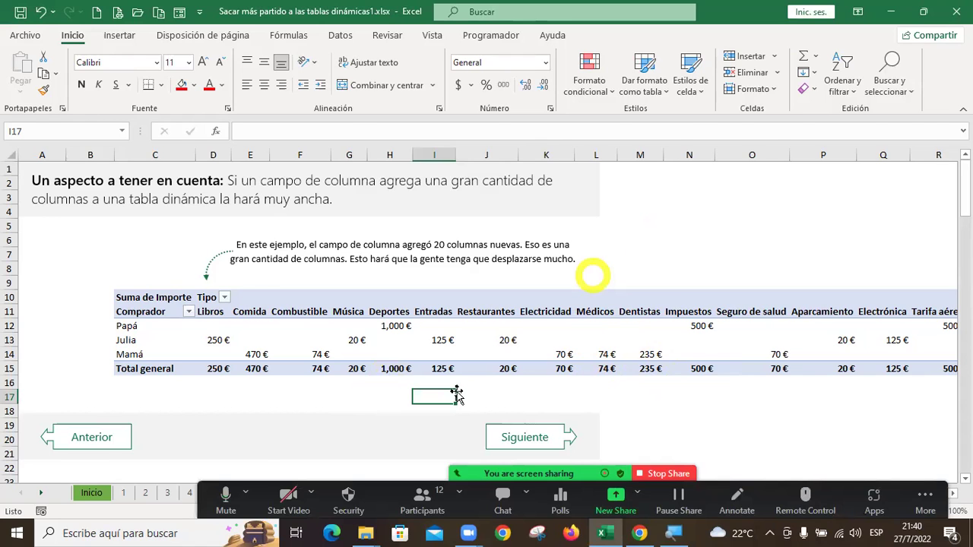
left_click(379, 493)
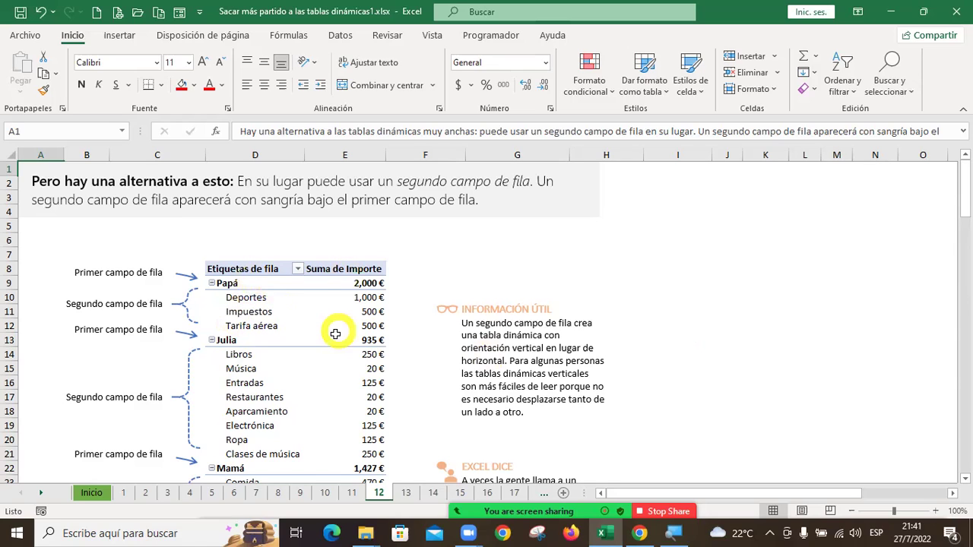
left_click(351, 492)
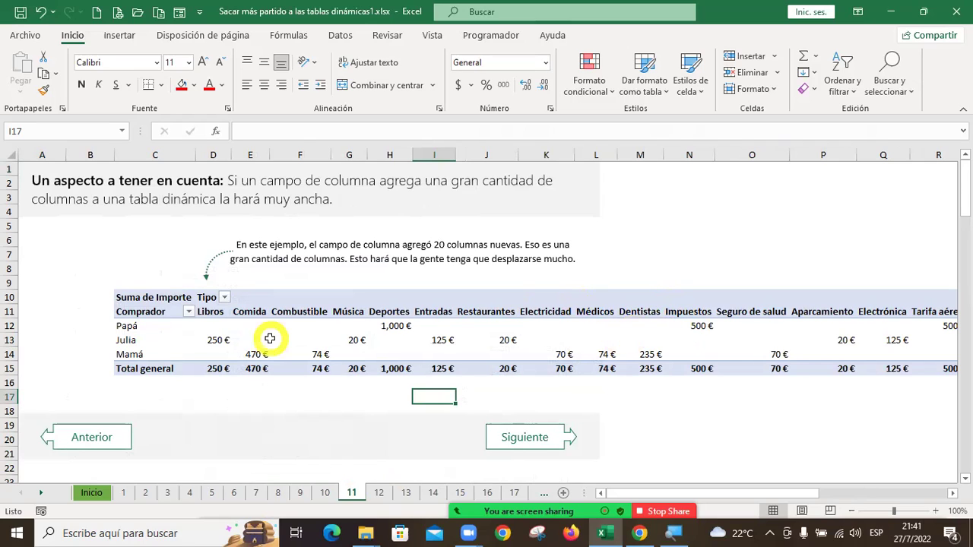
left_click(379, 492)
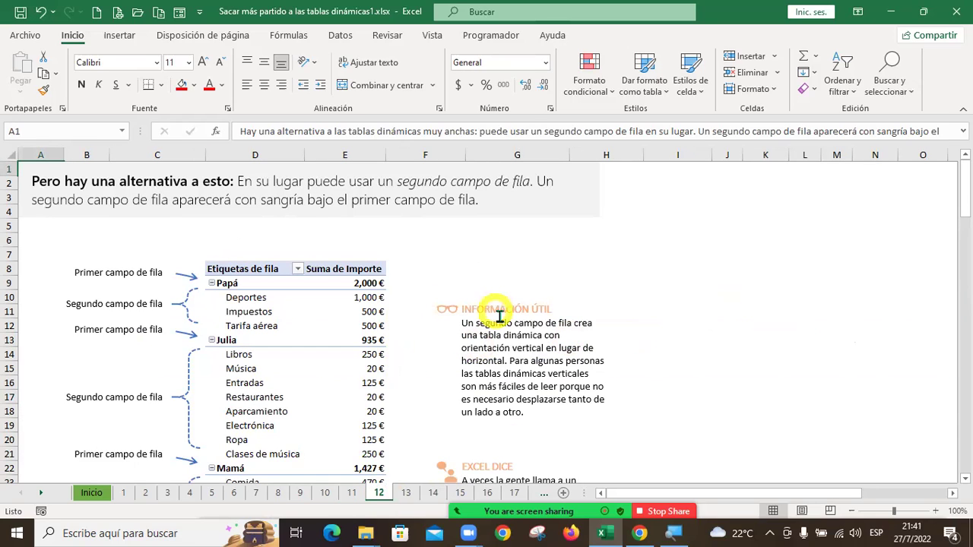
- Examine the first and second row fields of the sheet 12 pivot table down to Total general, and advance to the next sheet
scroll(630, 384, "up", 3, "ctrl")
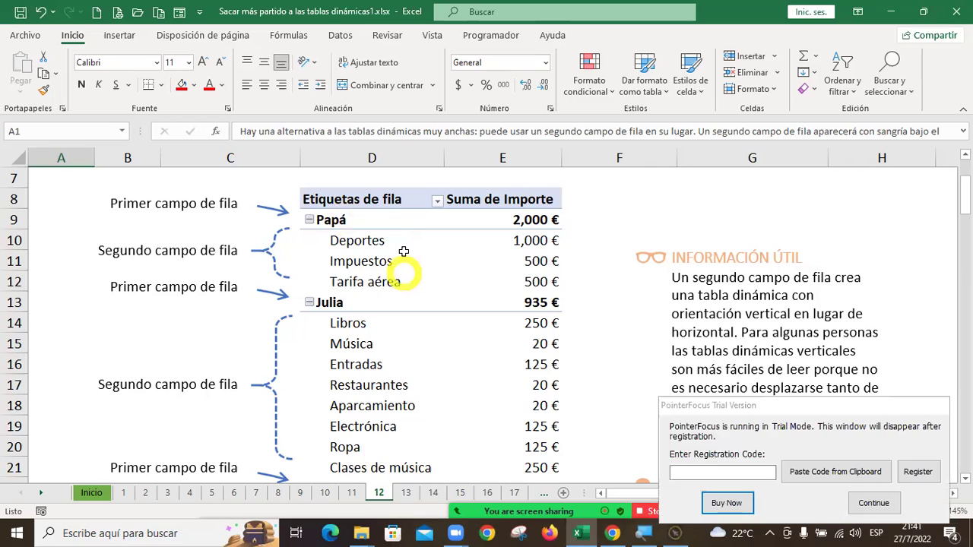
left_click(874, 503)
scroll(380, 335, "down", 1)
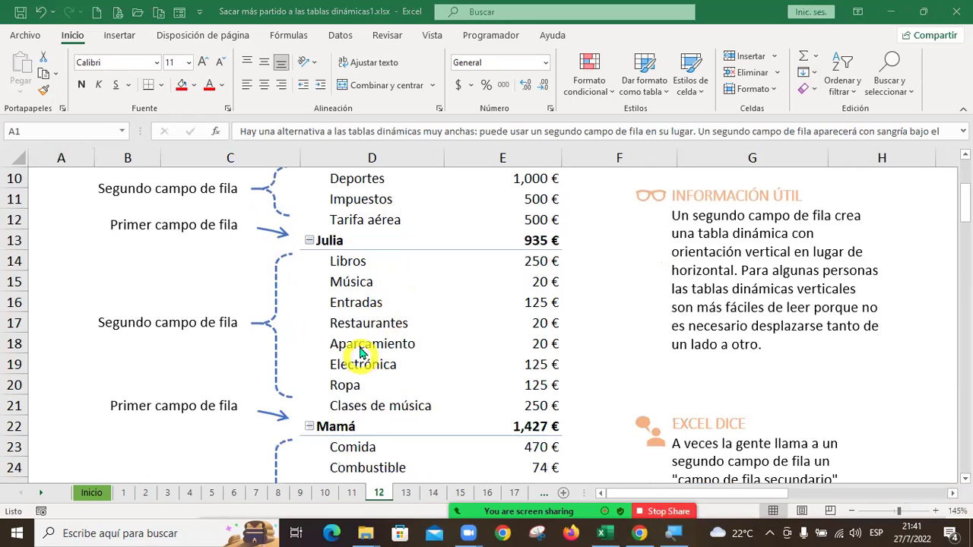
scroll(355, 334, "down", 1)
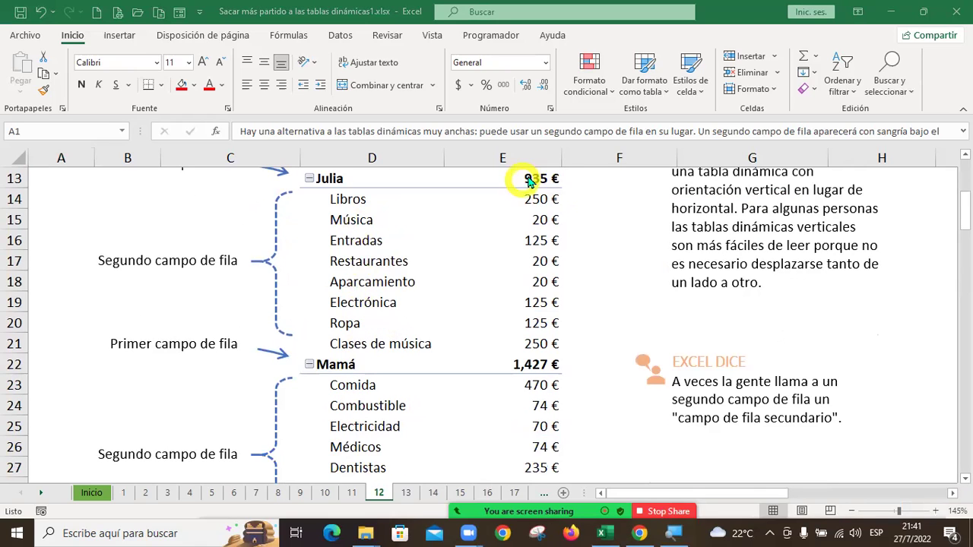
scroll(532, 372, "down", 4)
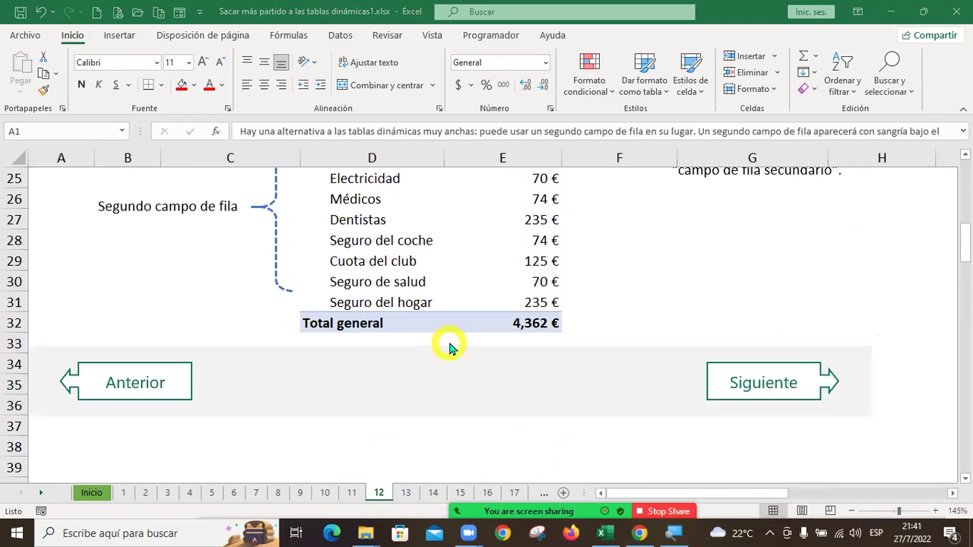
scroll(552, 340, "up", 8)
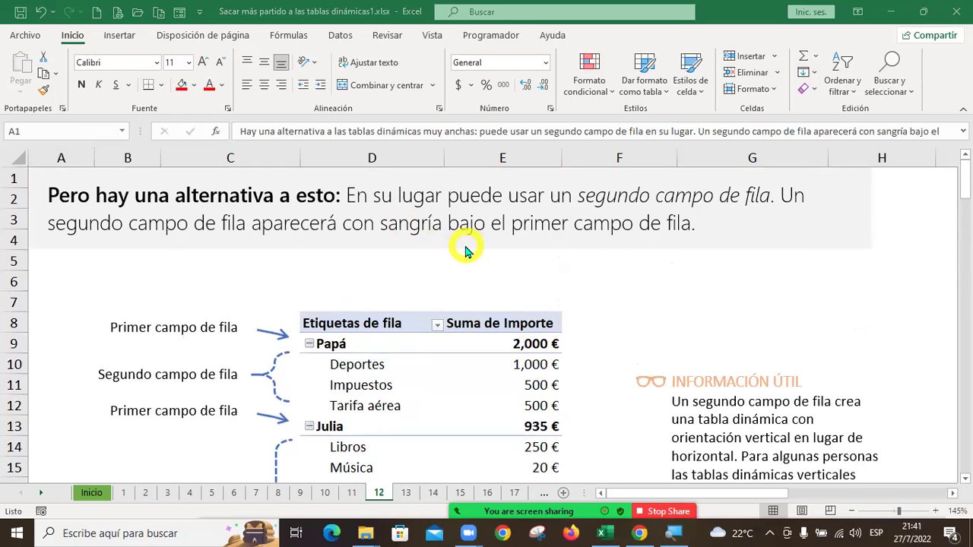
scroll(464, 255, "down", 1)
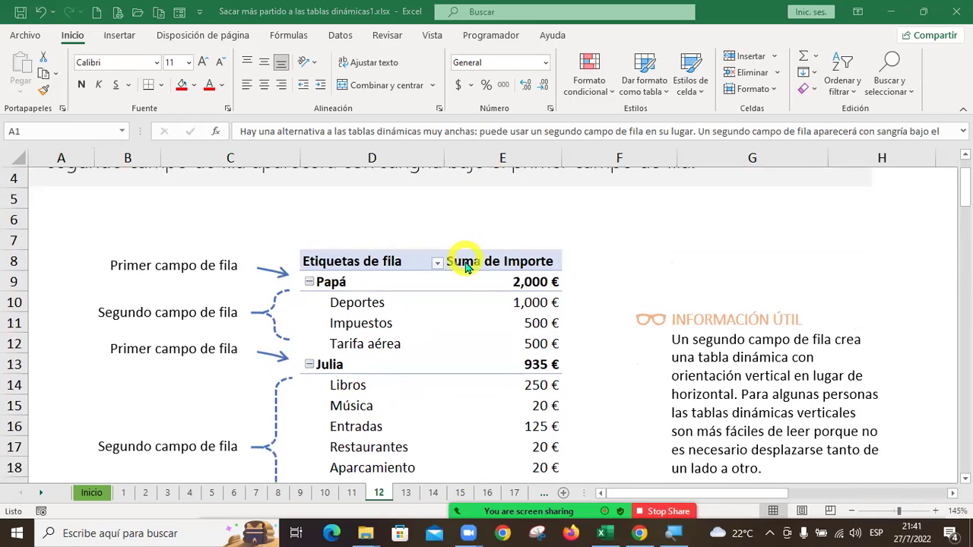
scroll(465, 266, "down", 4)
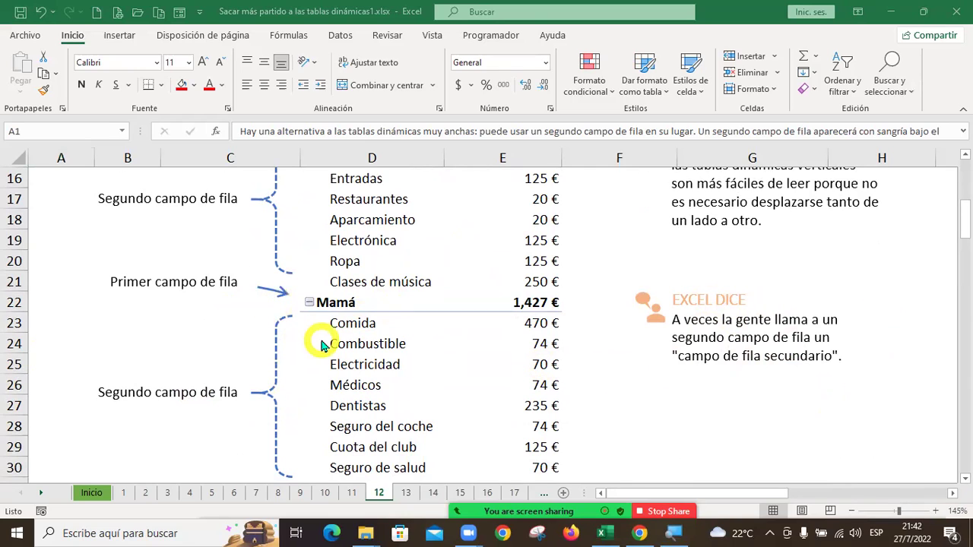
scroll(553, 401, "down", 3)
scroll(552, 403, "up", 7)
scroll(552, 403, "down", 7)
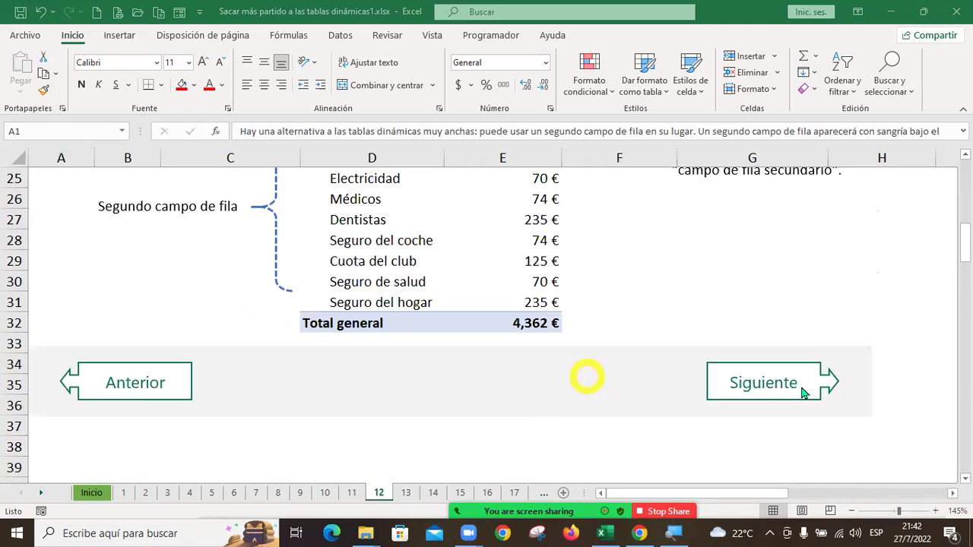
left_click(727, 380)
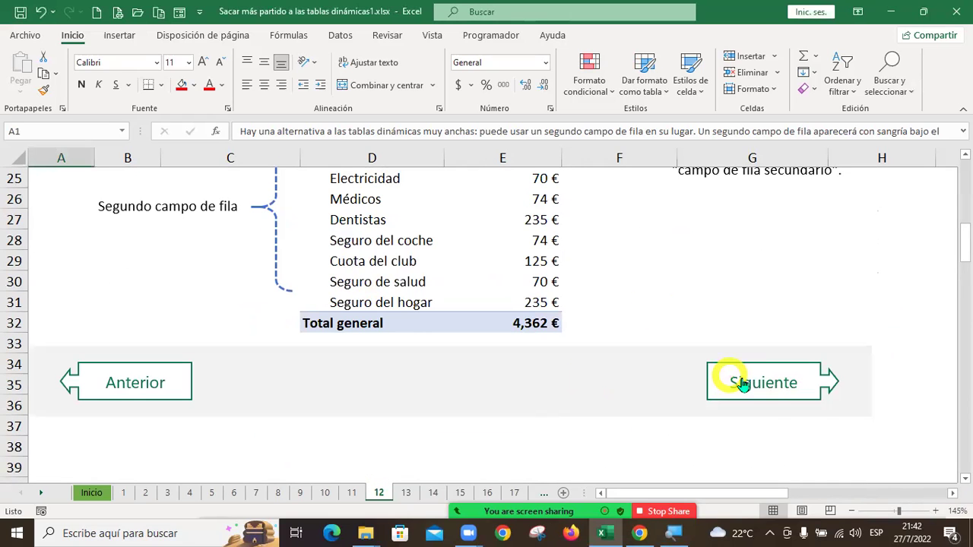
- Advance to sheet 13 and examine its illustration of placing the Tipo field beneath Comprador in Filas
left_click(760, 384)
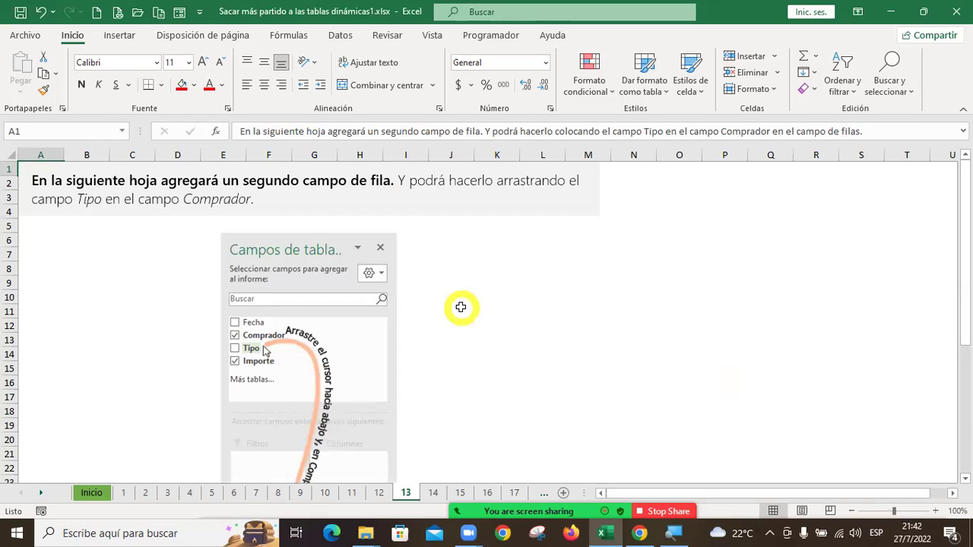
scroll(460, 308, "down", 3)
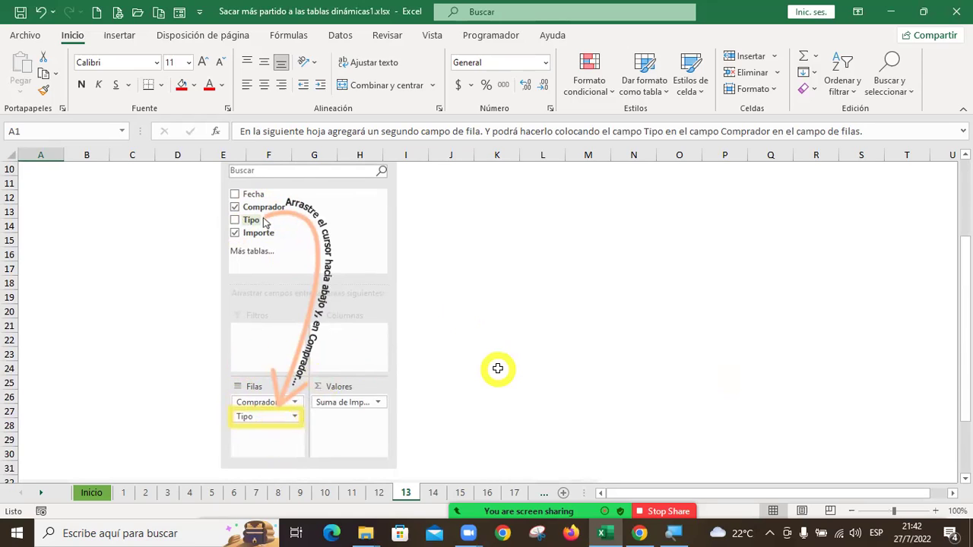
scroll(496, 370, "up", 1)
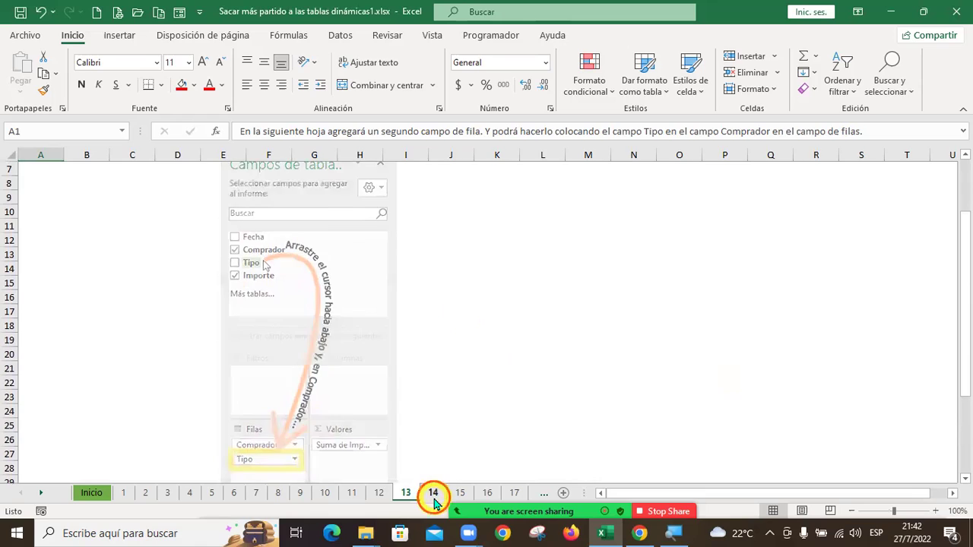
- On sheet 14, add Tipo as the second row field beneath Comprador in the pivot table, dismissing the trial notice
left_click(434, 494)
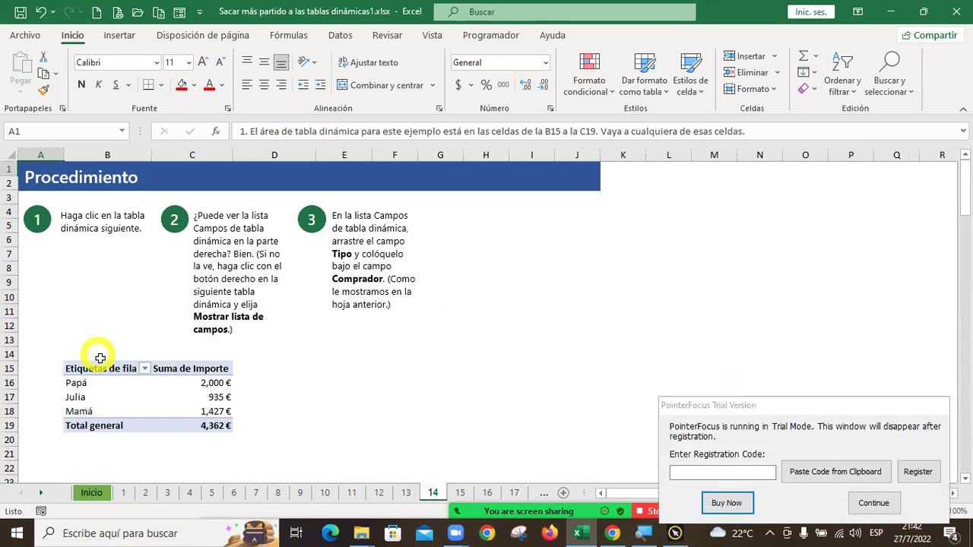
left_click(144, 396)
left_click(883, 510)
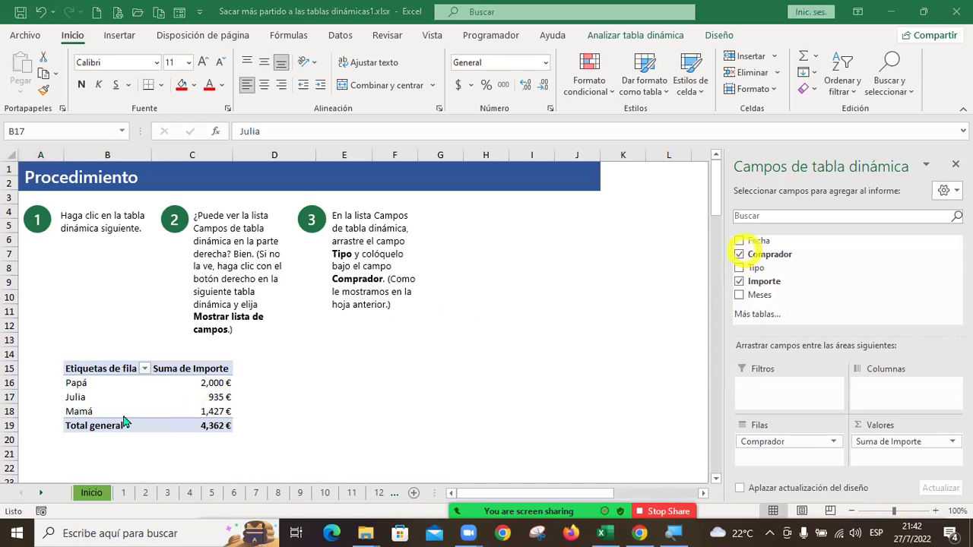
right_click(171, 403)
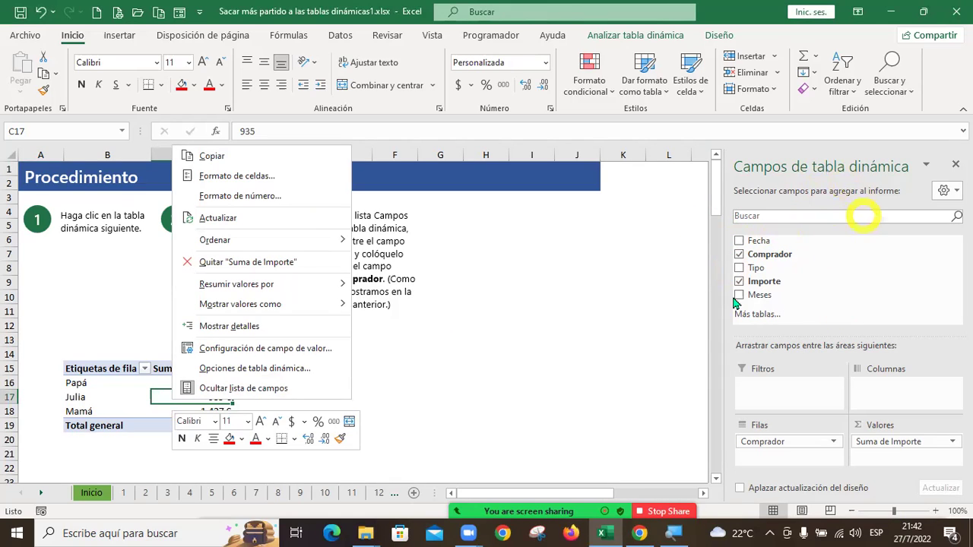
left_click(562, 287)
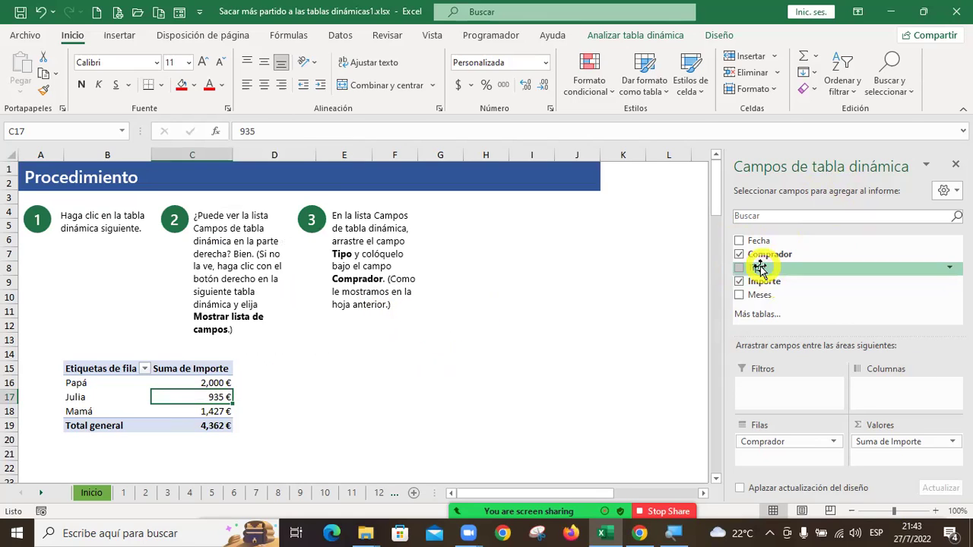
left_click_drag(760, 267, 785, 455)
scroll(153, 416, "down", 3)
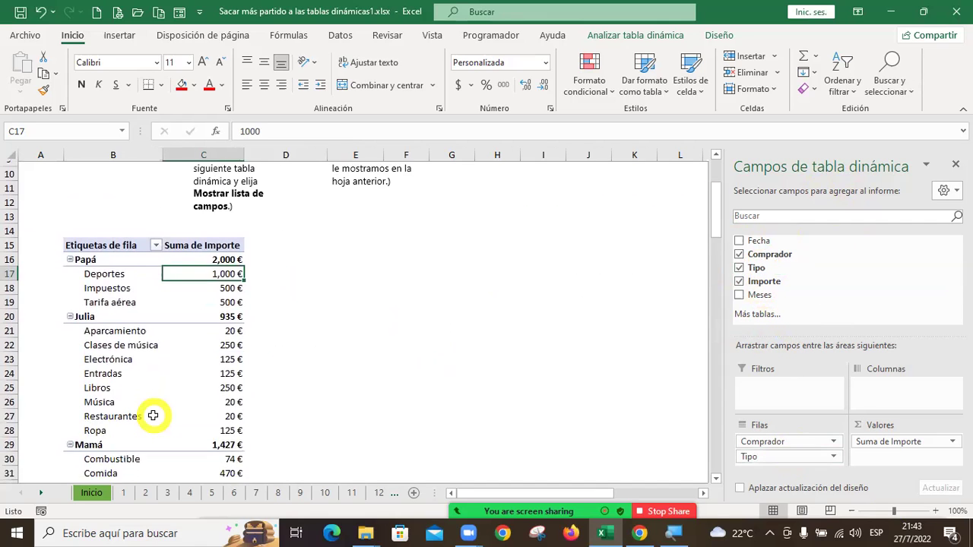
scroll(153, 416, "down", 1)
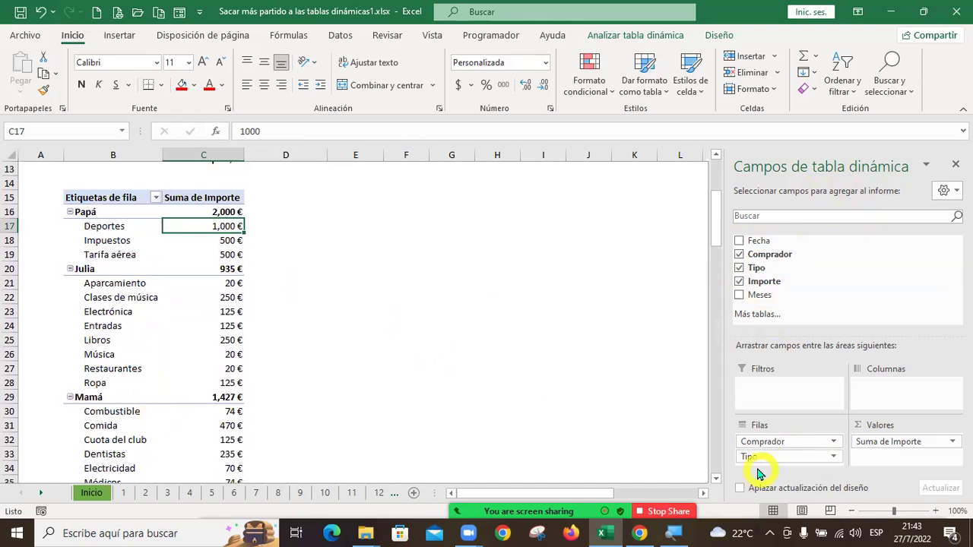
- Make Tipo the first row field ahead of Comprador and review the regrouped pivot table down to Total general
left_click_drag(760, 456, 768, 439)
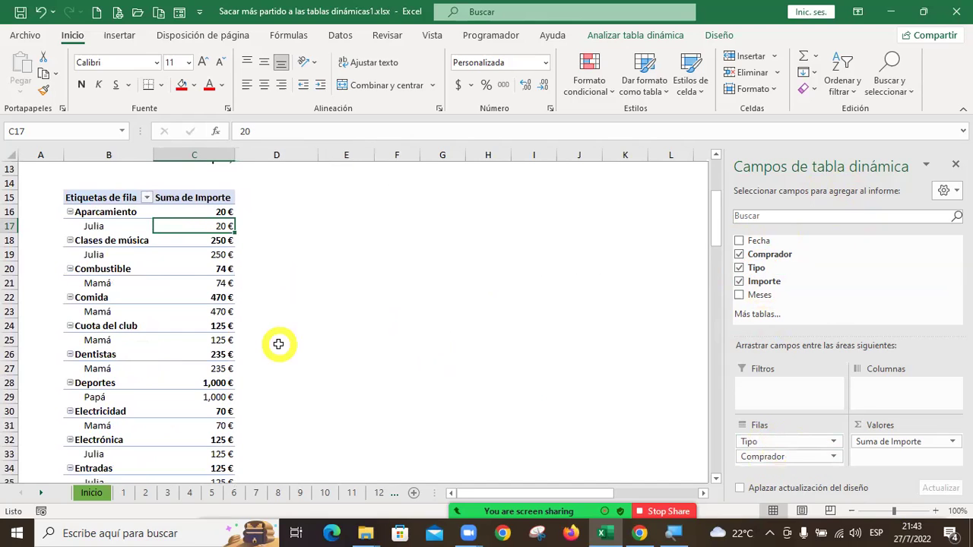
mouse_move(195, 378)
scroll(194, 376, "down", 6)
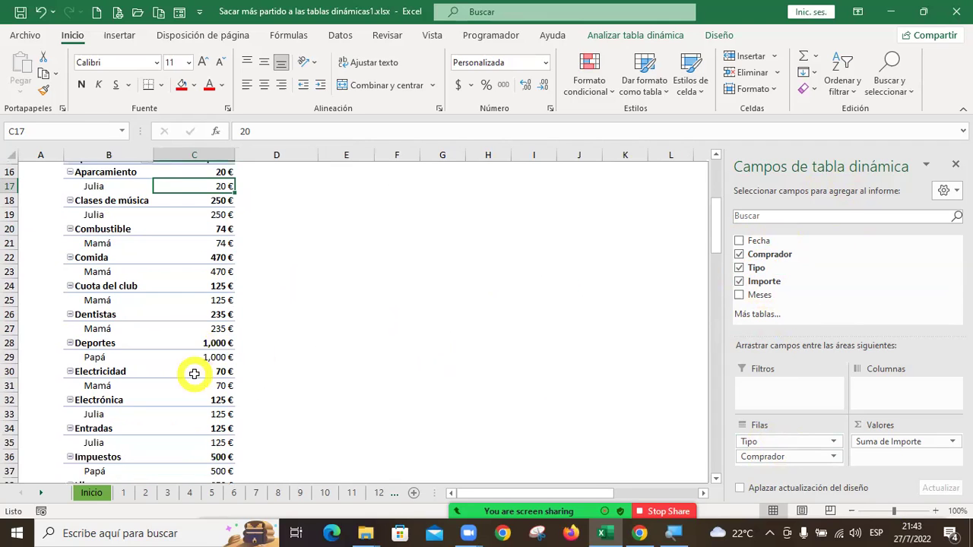
scroll(193, 374, "down", 4)
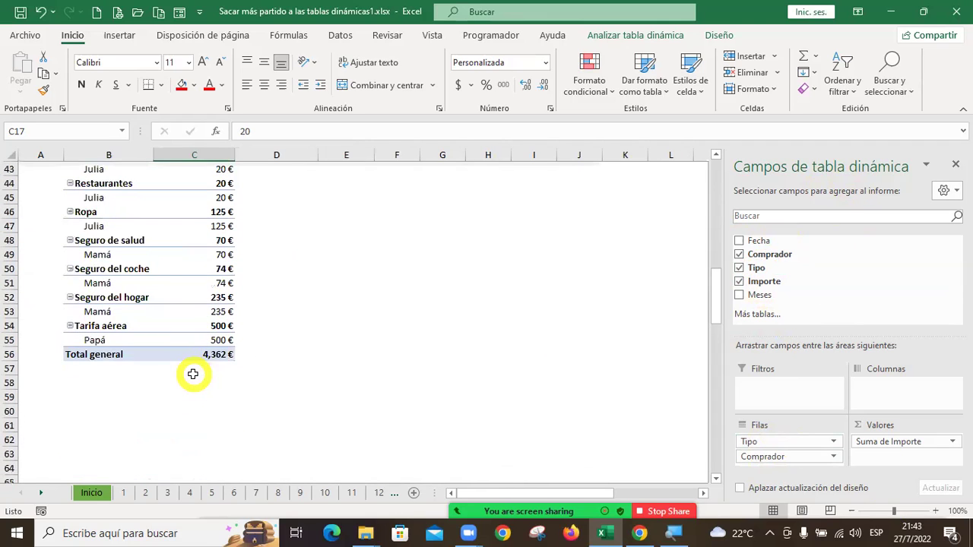
scroll(190, 374, "up", 12)
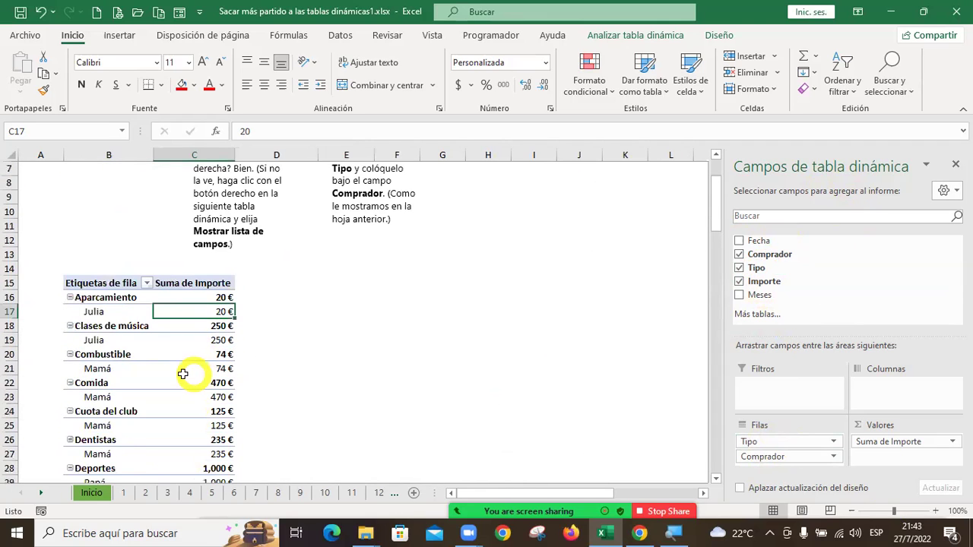
- Restore Comprador as the first row field above Tipo and check the pivot table down to Total general
left_click(775, 457)
left_click_drag(775, 457, 751, 445)
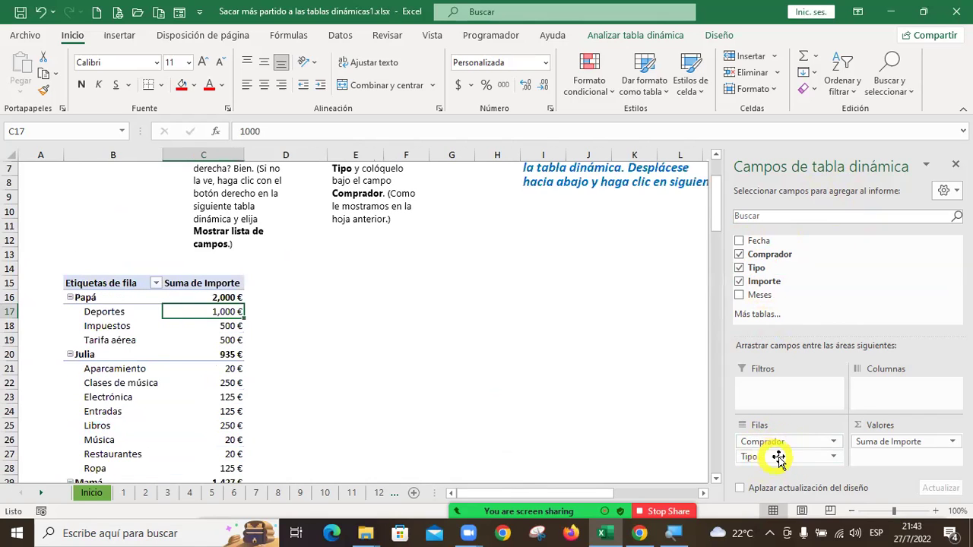
scroll(190, 376, "down", 5)
scroll(190, 377, "down", 1)
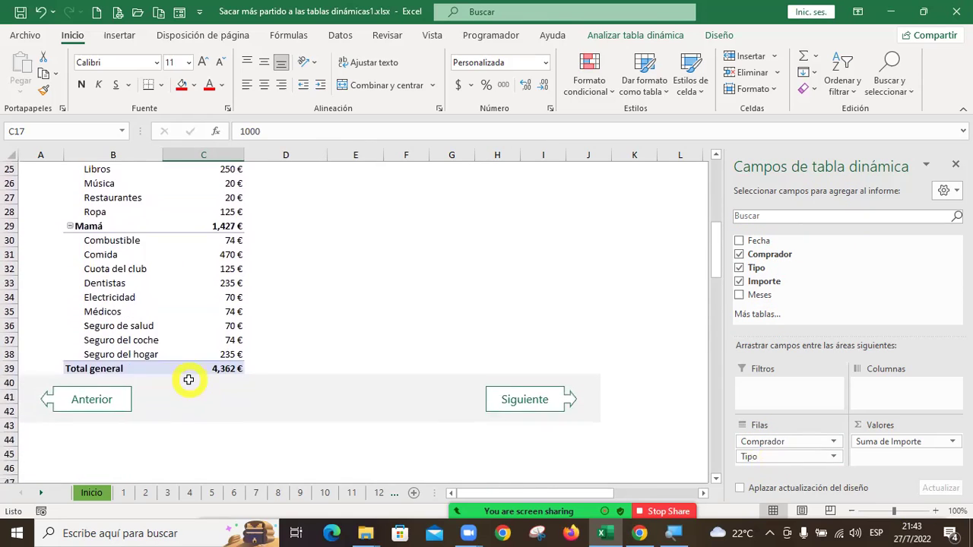
- Collapse all three buyer groups in the sheet 14 pivot table, expand Papá again, and dismiss the trial notice
scroll(190, 378, "up", 7)
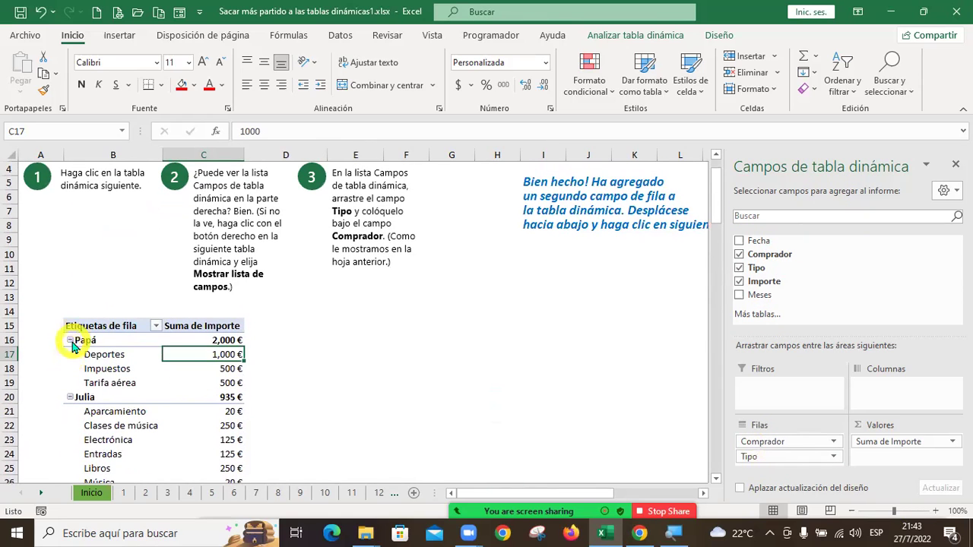
left_click(70, 343)
left_click(69, 340)
left_click(70, 357)
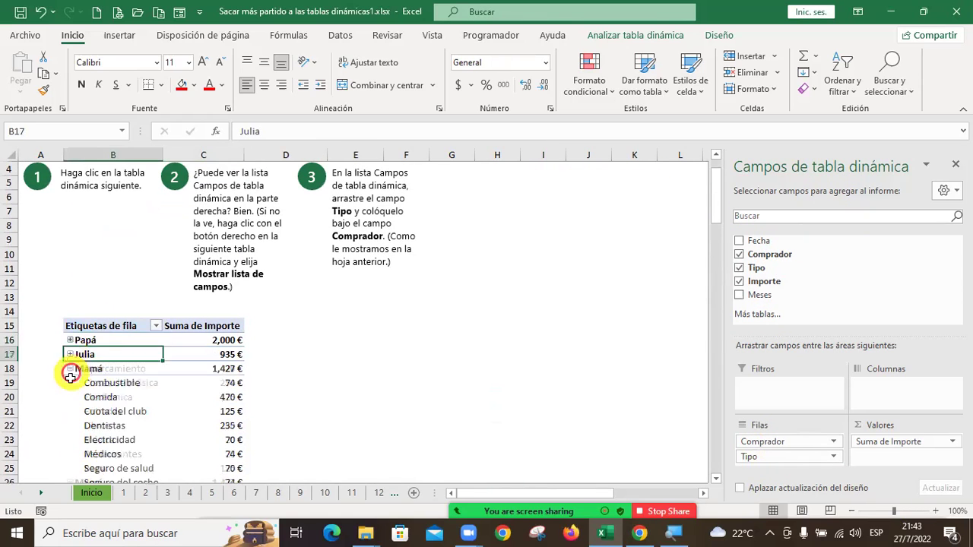
scroll(76, 417, "down", 1)
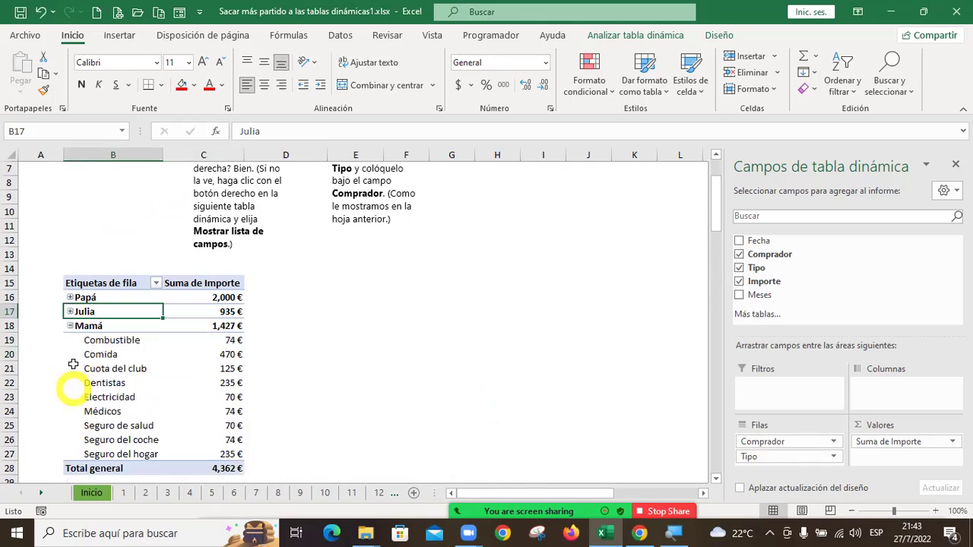
left_click(71, 327)
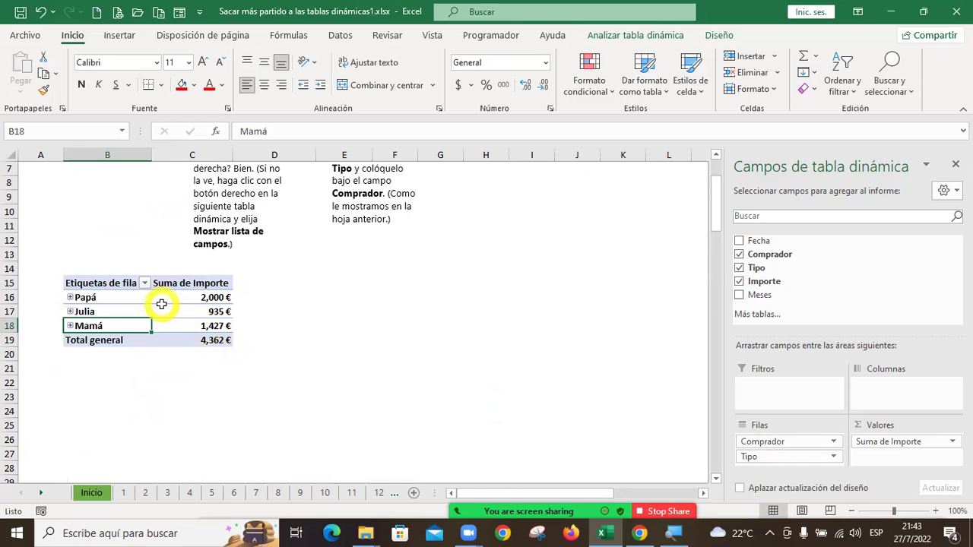
left_click(71, 297)
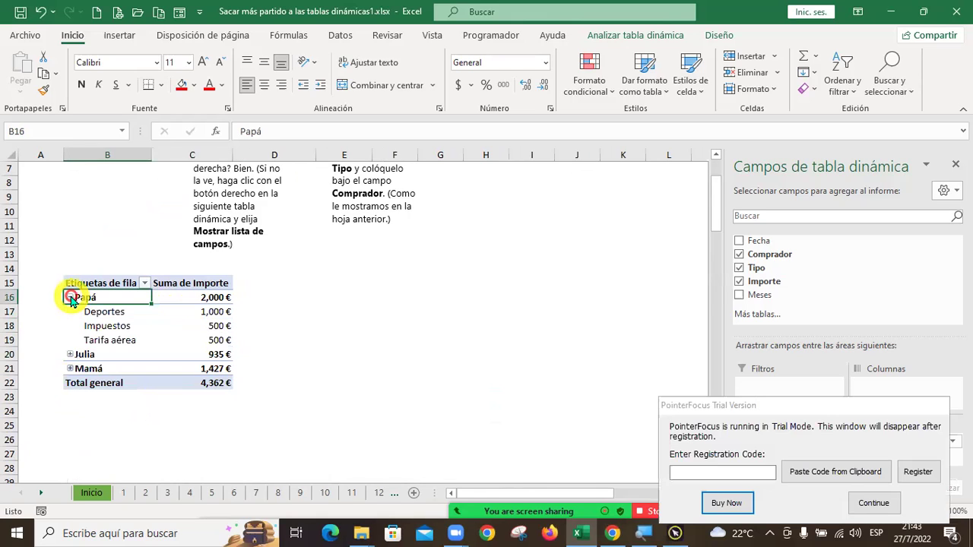
left_click(876, 504)
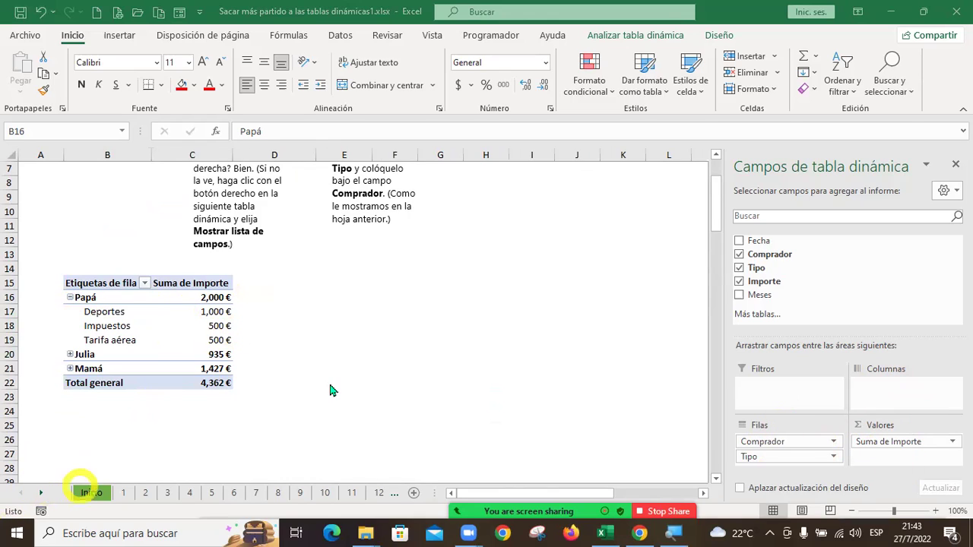
- Look over the rest of sheet 14 and advance to sheet 15 on simplifying the pivot table
scroll(439, 338, "down", 4)
scroll(437, 340, "down", 2)
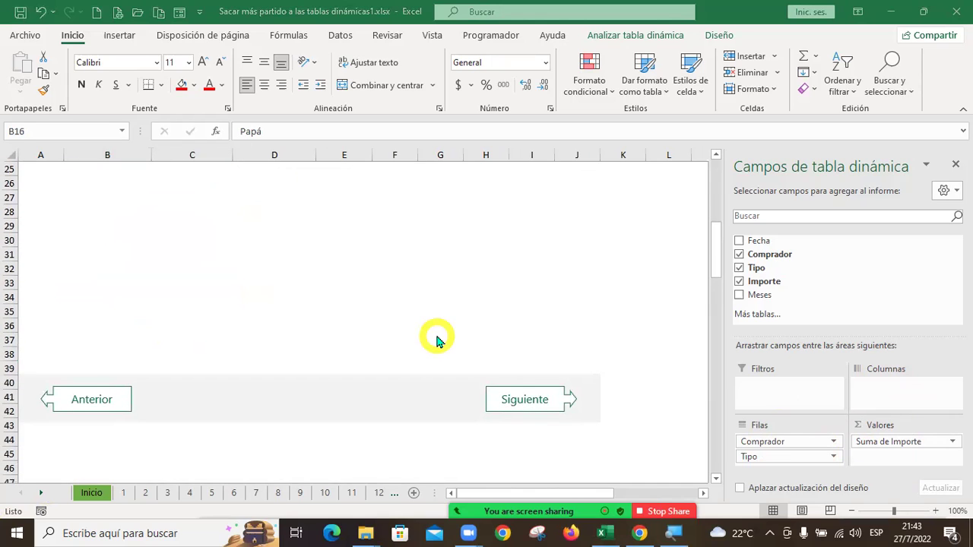
scroll(437, 340, "up", 8)
scroll(437, 339, "down", 3)
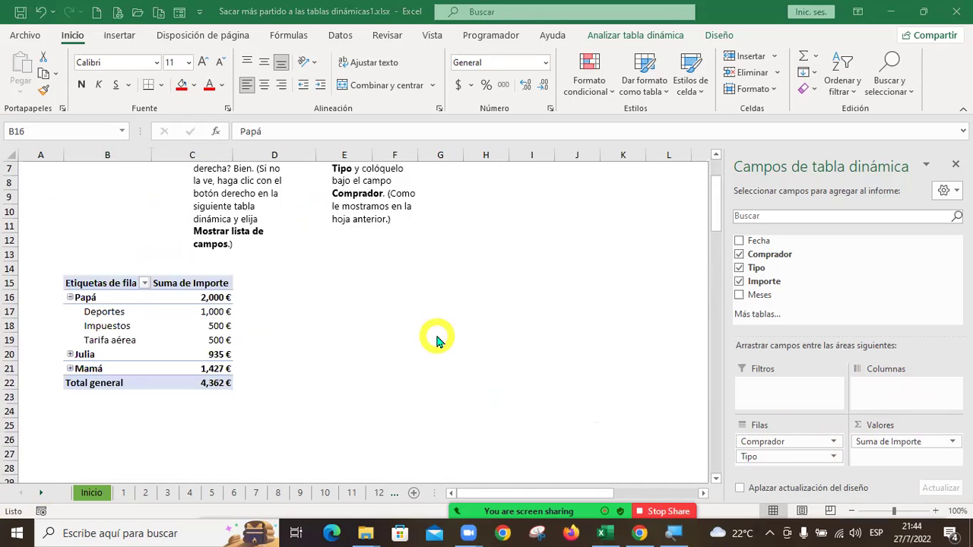
scroll(563, 438, "down", 4)
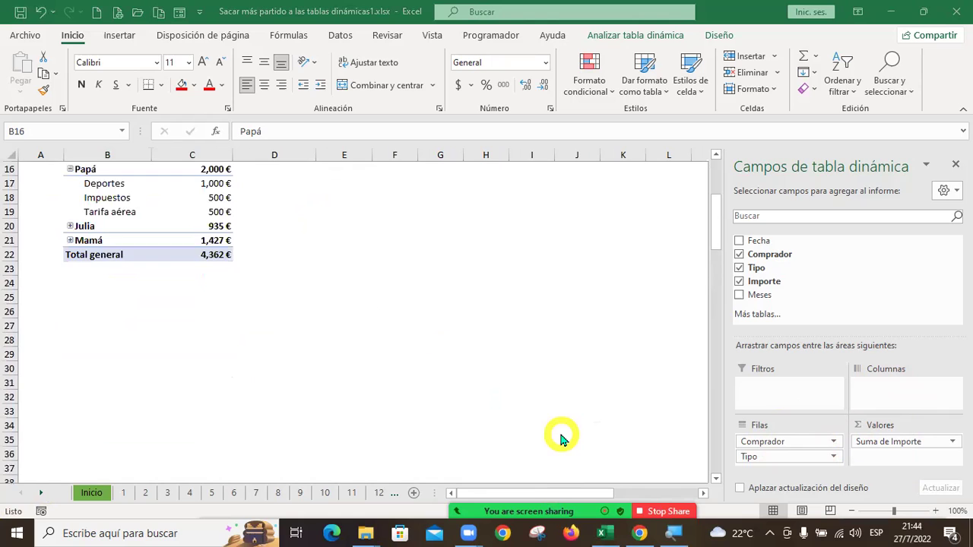
left_click(535, 441)
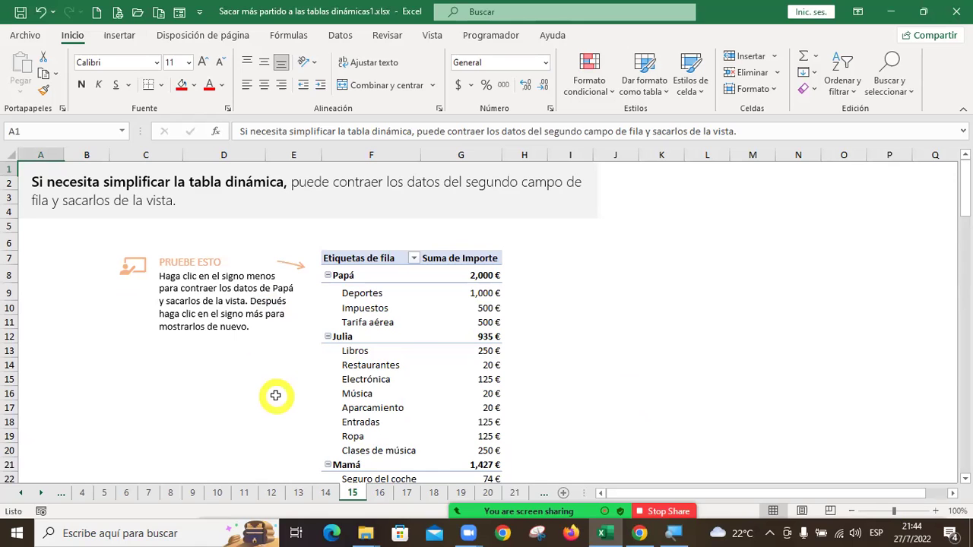
- Collapse all three buyer groups in the sheet 15 pivot table, starting with Papá, and inspect the feedback formula in F6
scroll(275, 395, "up", 3)
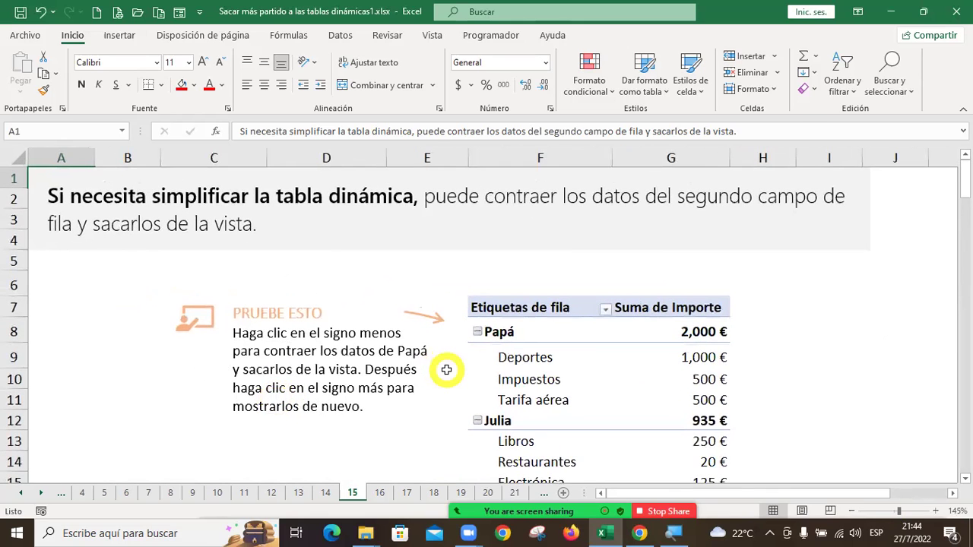
left_click(475, 332)
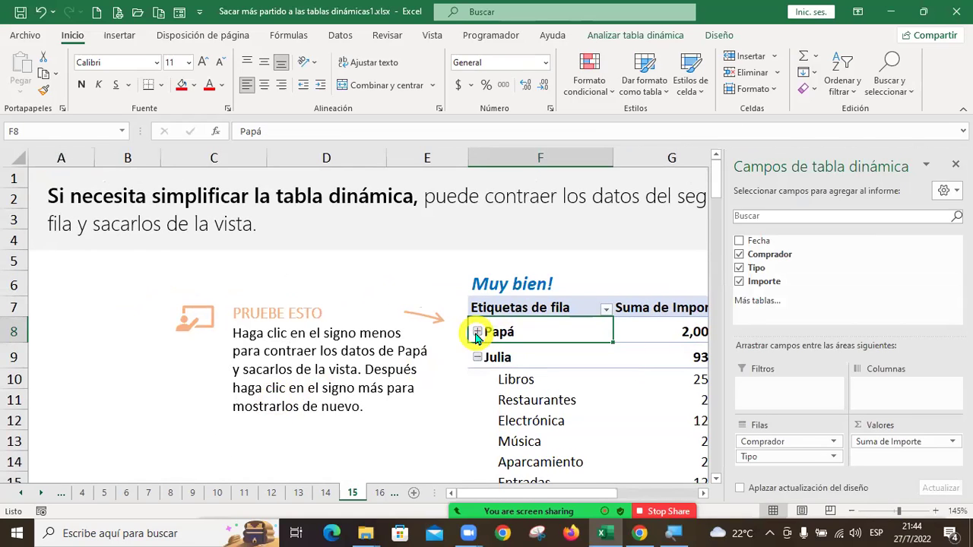
left_click(504, 284)
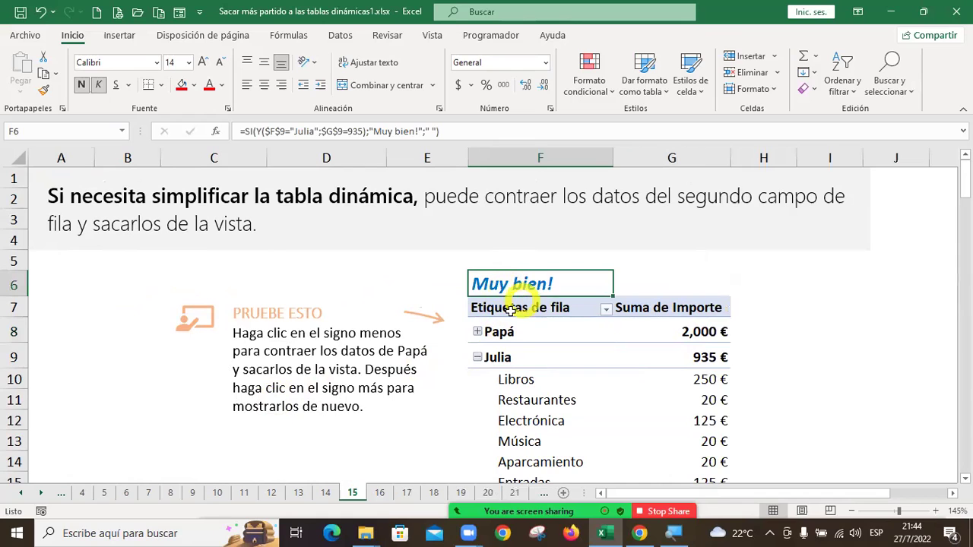
left_click(521, 396)
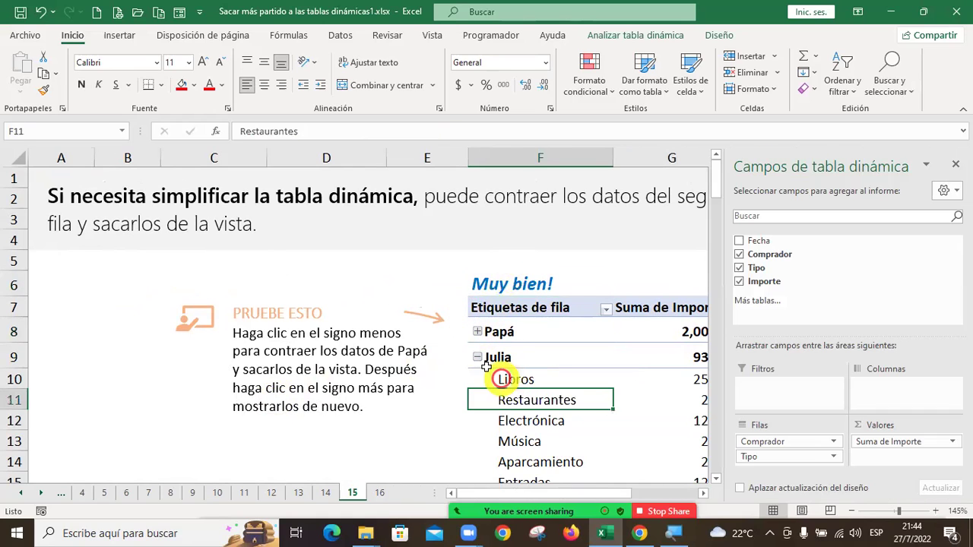
left_click(478, 358)
left_click(478, 380)
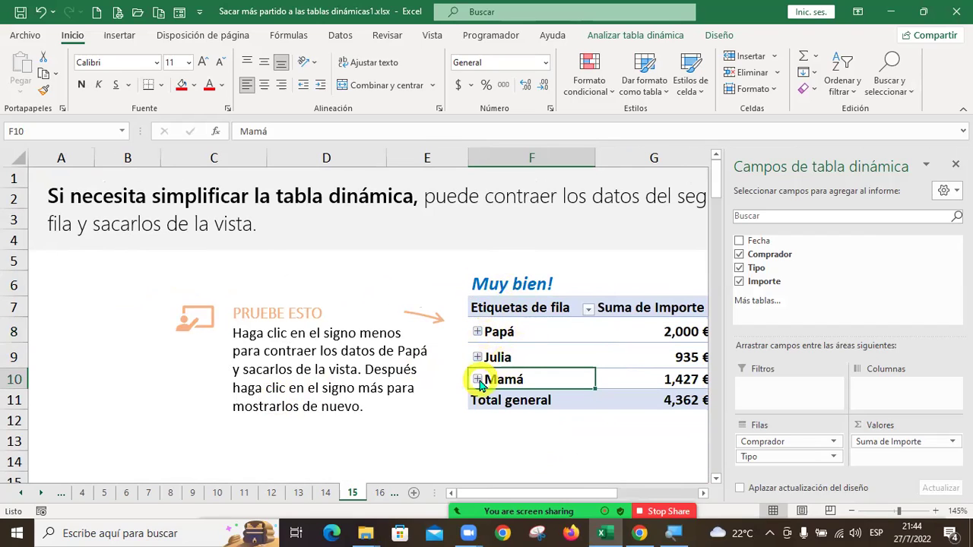
- Move on to sheet 16 about collapsing or expanding the entire second row field, and dismiss the trial notice
scroll(418, 402, "down", 5)
scroll(415, 408, "down", 1)
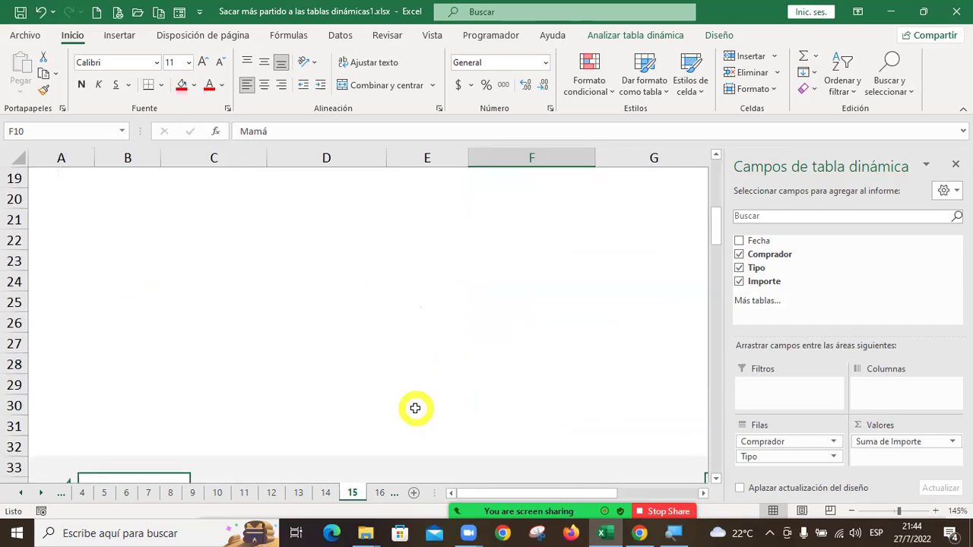
scroll(413, 406, "up", 6)
left_click(379, 493)
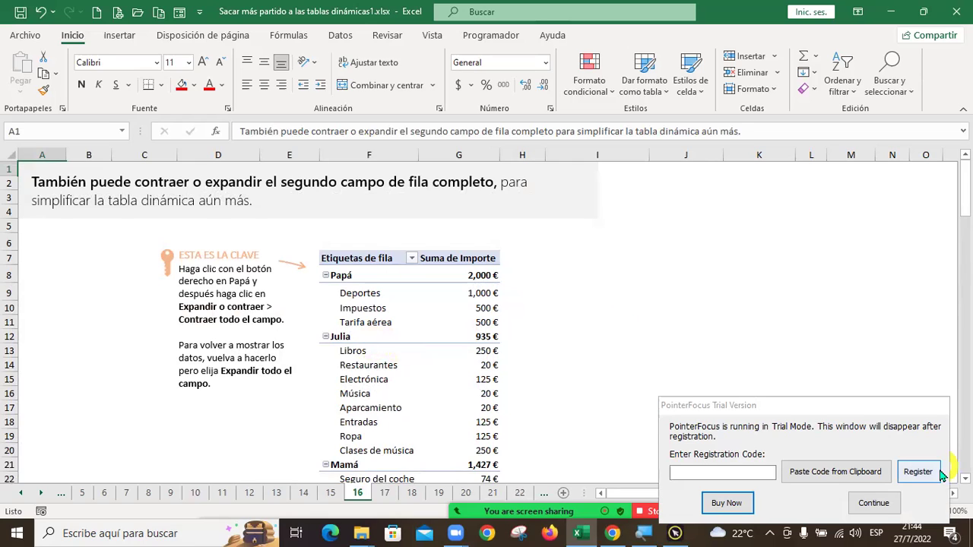
left_click(886, 505)
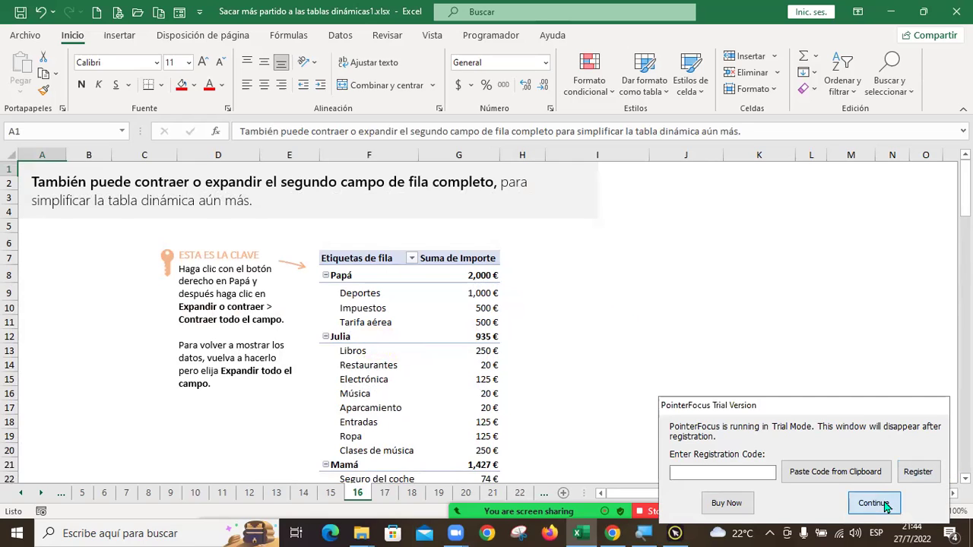
left_click(376, 303)
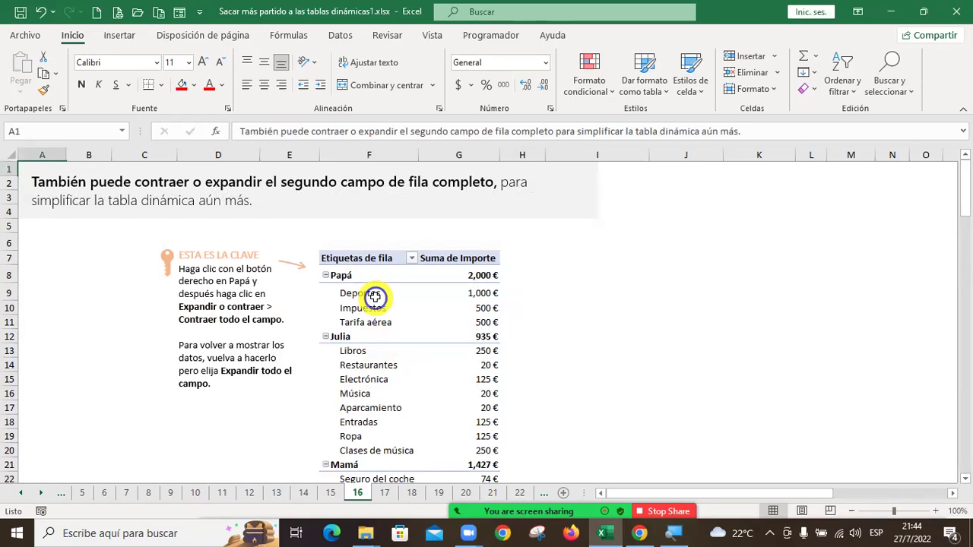
right_click(376, 302)
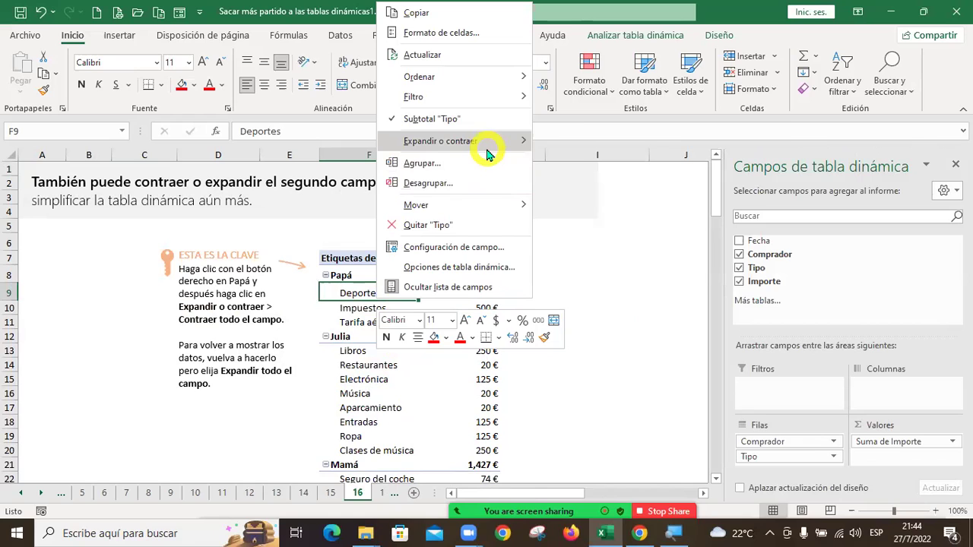
mouse_move(498, 148)
left_click(615, 144)
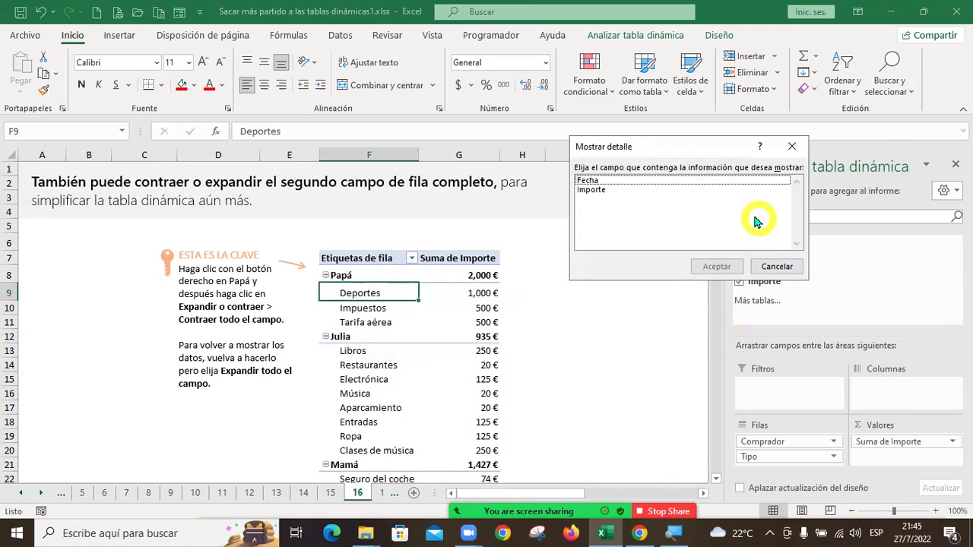
left_click(783, 268)
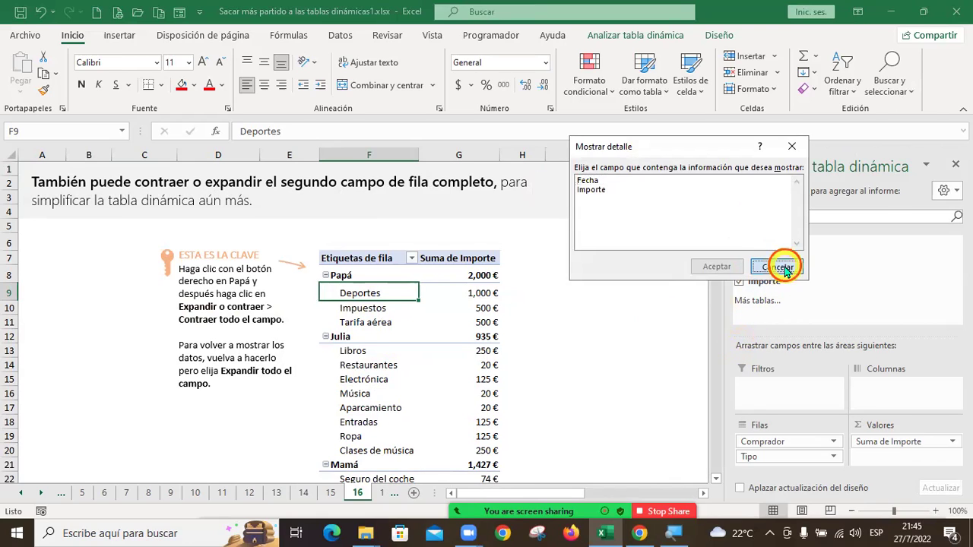
- Add the Fecha field to the columns area of the sheet 16 pivot table, look over the monthly breakdown, and dismiss the trial notice
scroll(413, 343, "down", 5)
scroll(413, 343, "up", 4)
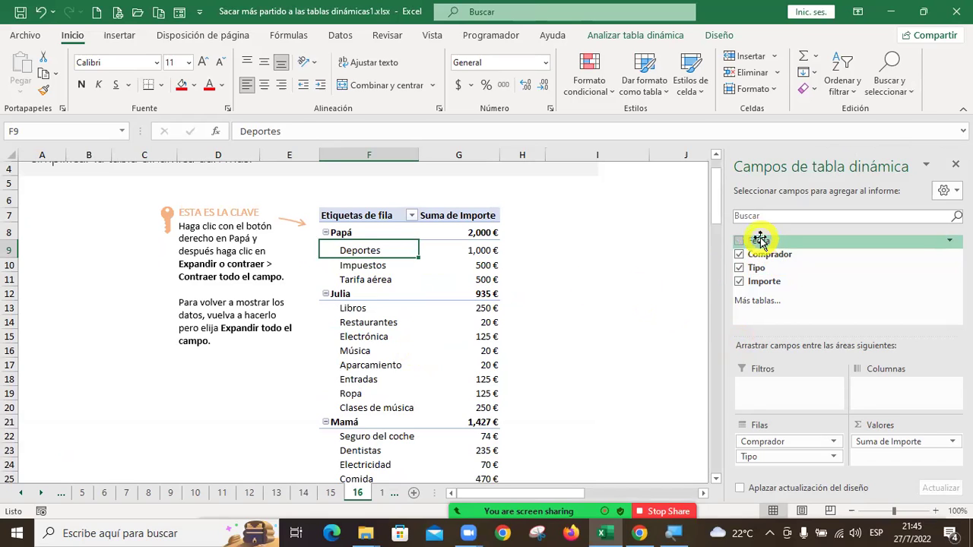
left_click_drag(760, 240, 883, 388)
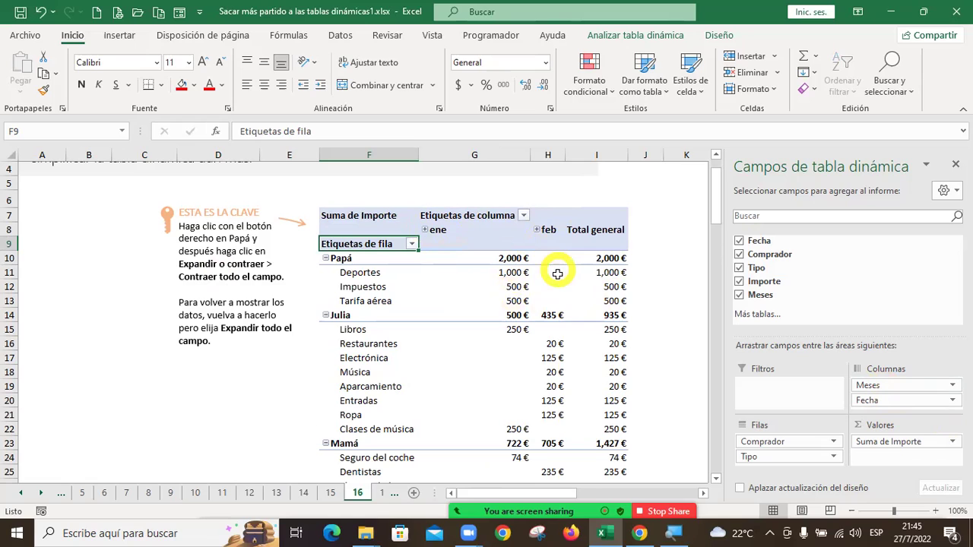
scroll(524, 279, "down", 1)
scroll(526, 279, "down", 1)
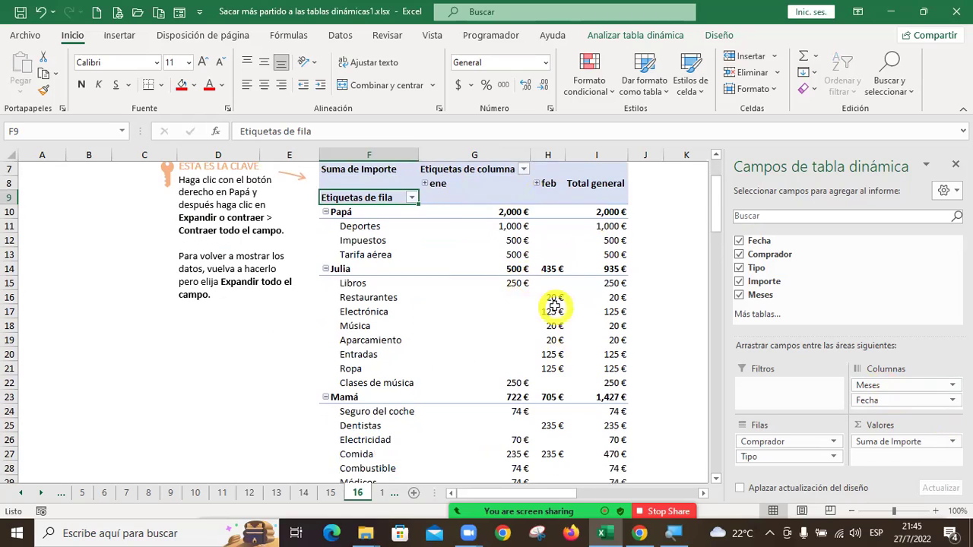
scroll(565, 352, "down", 2)
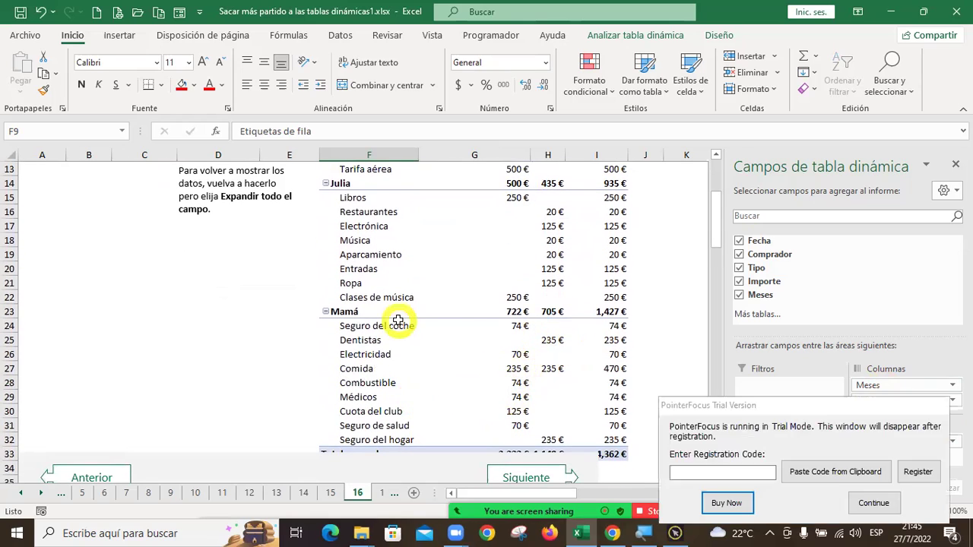
left_click(874, 504)
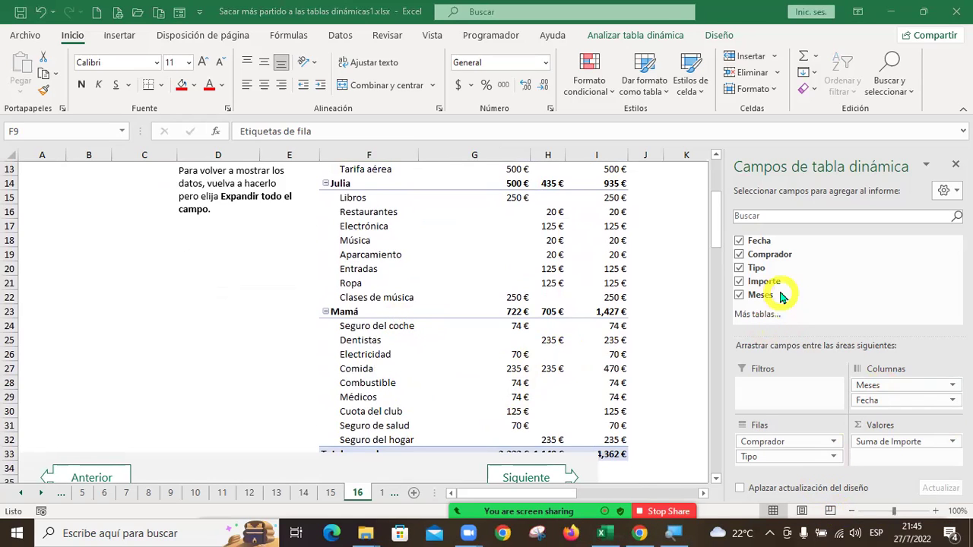
scroll(503, 403, "up", 4)
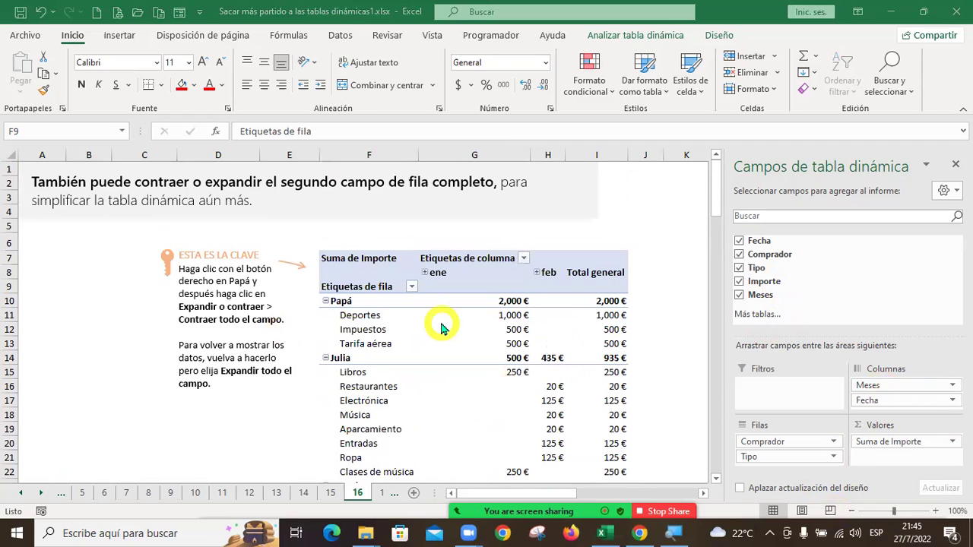
- Collapse the sheet 16 pivot table to the buyer level, first the Papá group and finally the entire field
right_click(442, 325)
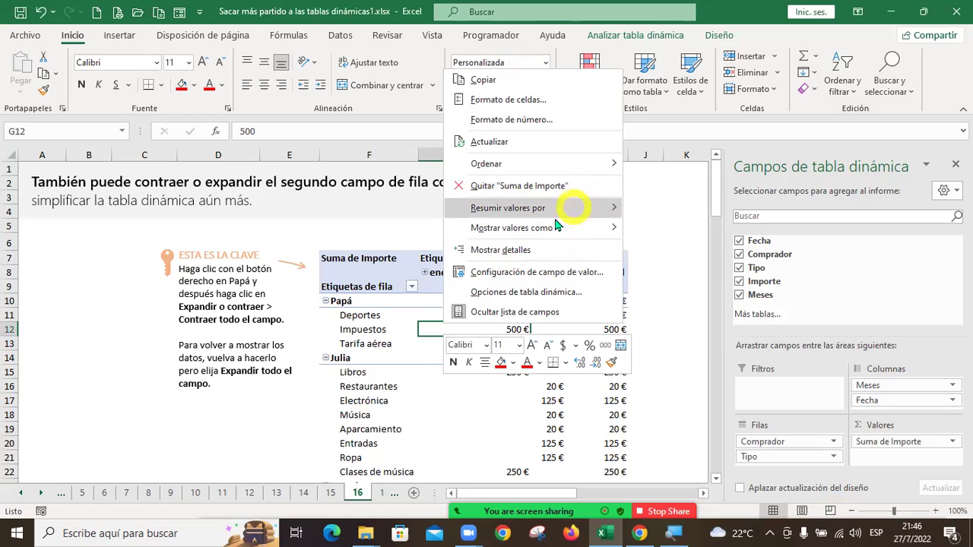
left_click(355, 327)
right_click(355, 327)
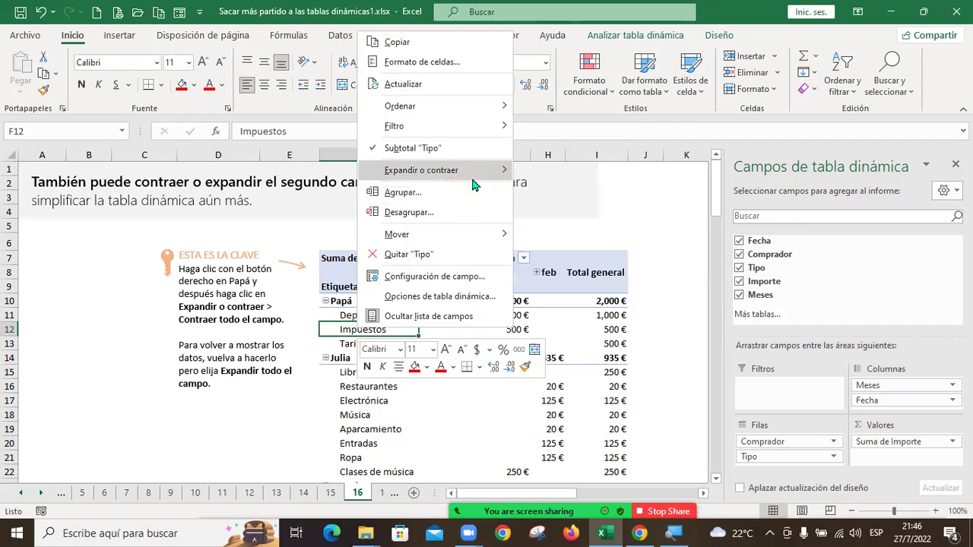
mouse_move(471, 174)
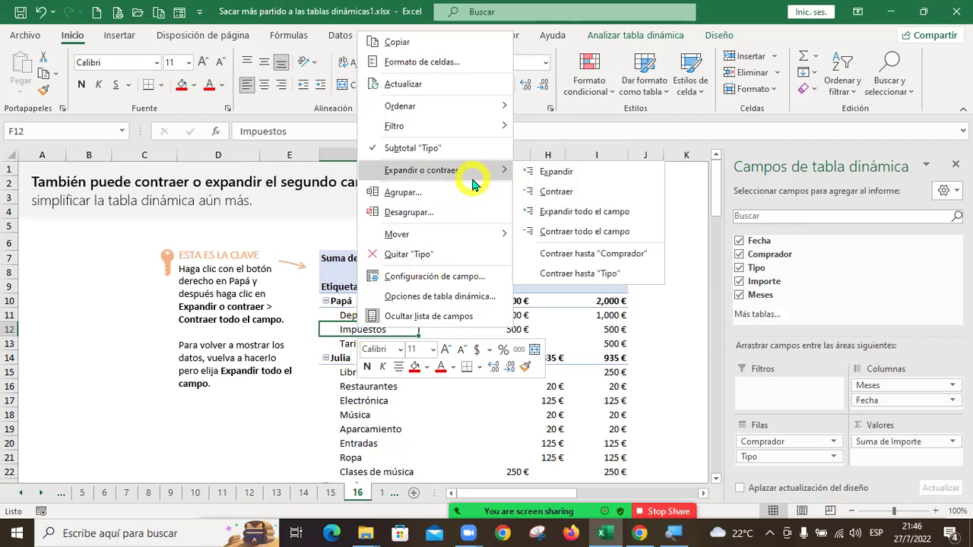
left_click(658, 251)
right_click(373, 331)
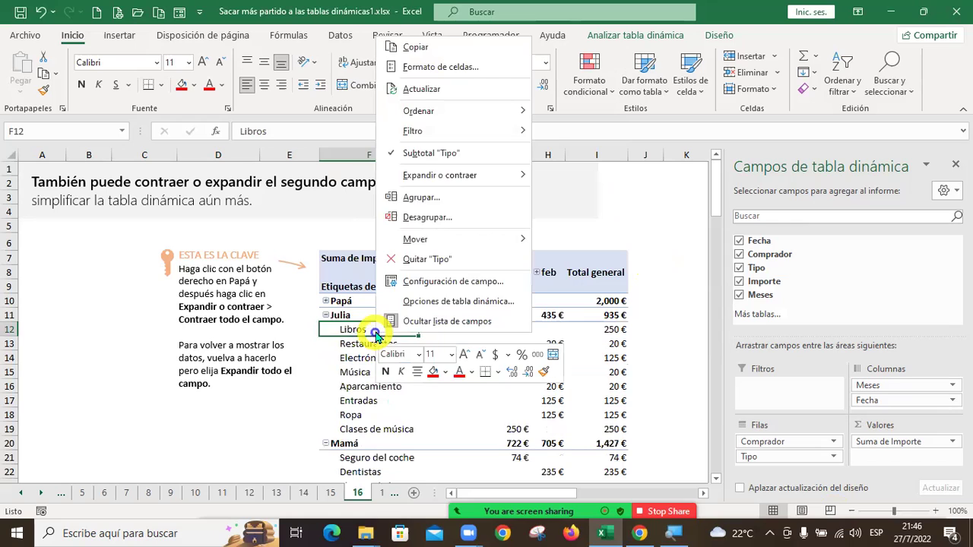
left_click(469, 189)
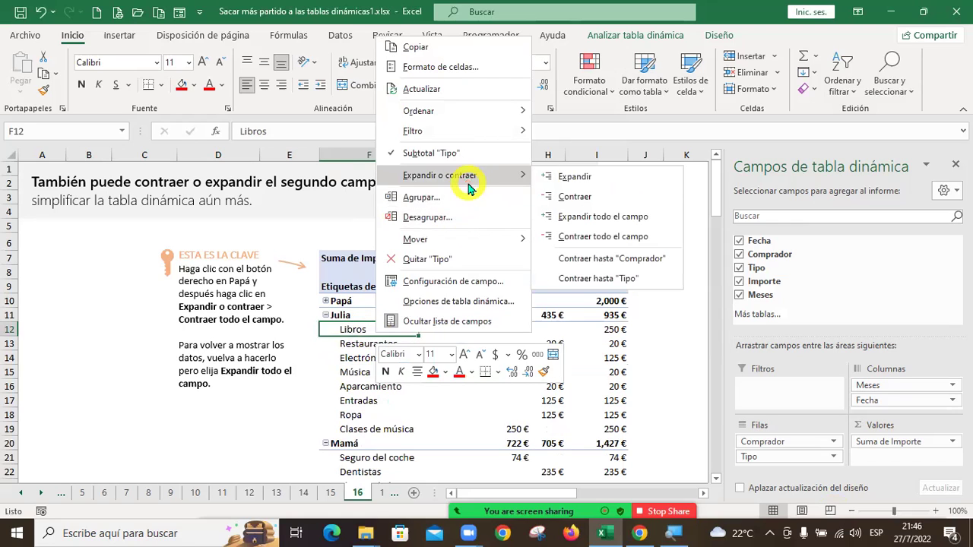
left_click(635, 236)
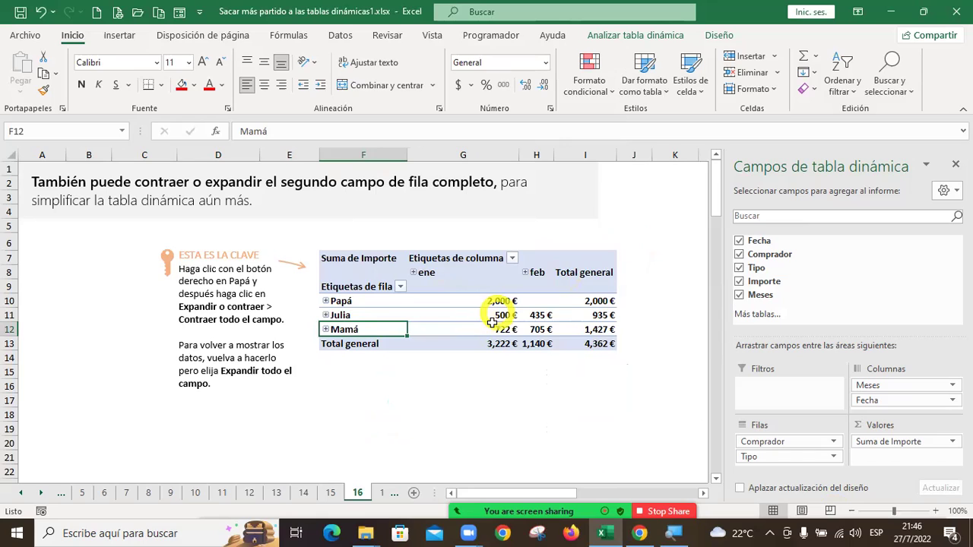
- Remove the Fecha and Meses fields from the sheet 16 pivot table
mouse_move(573, 317)
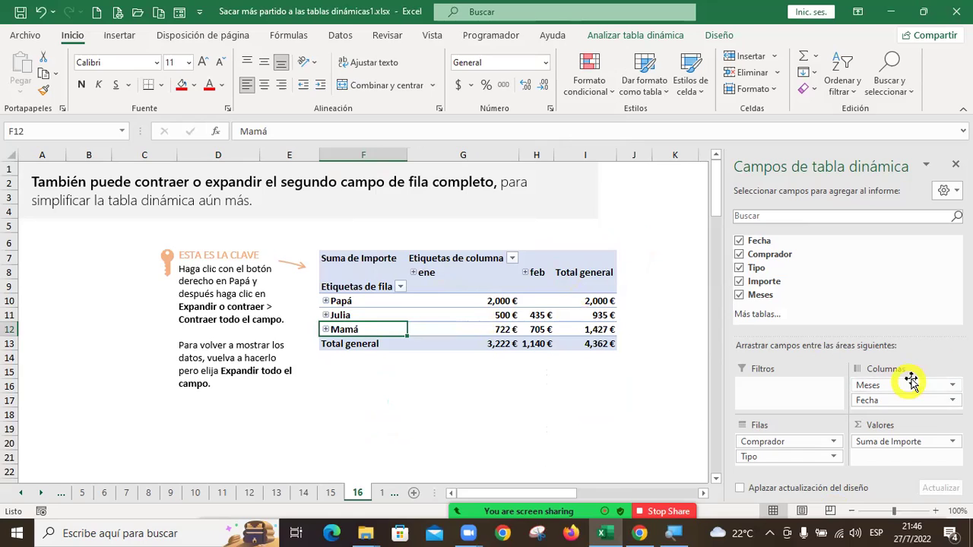
left_click(739, 241)
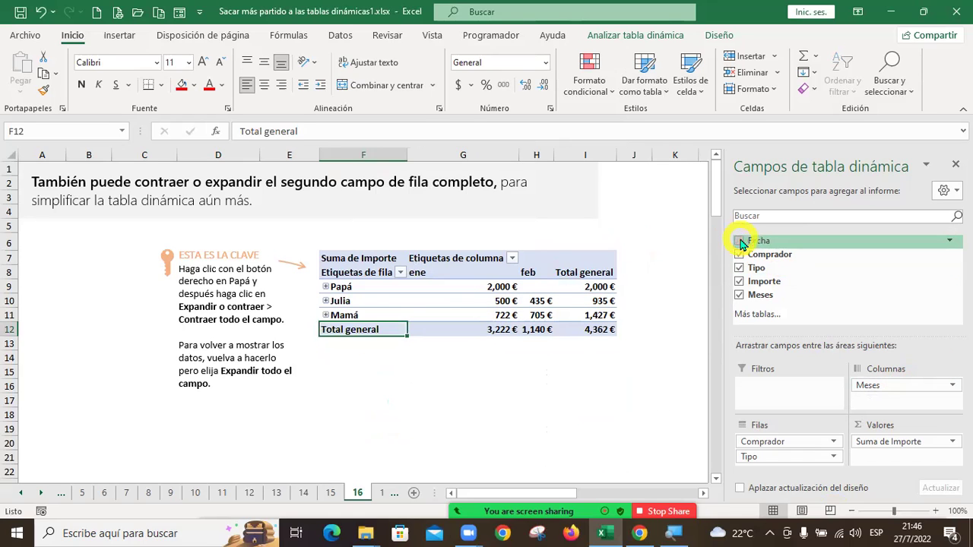
left_click(738, 298)
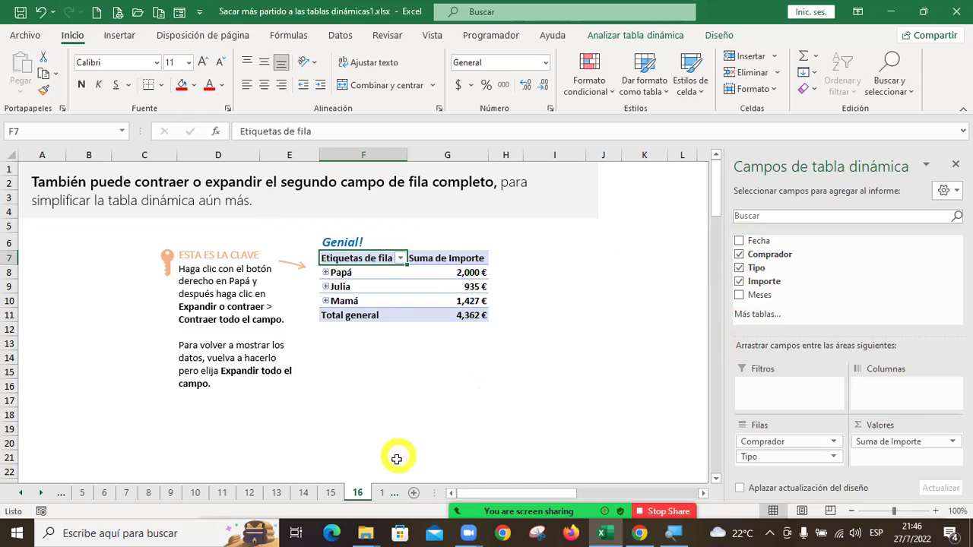
- Advance to sheet 17 about having more than one column field, and dismiss the trial notice
scroll(539, 348, "down", 6)
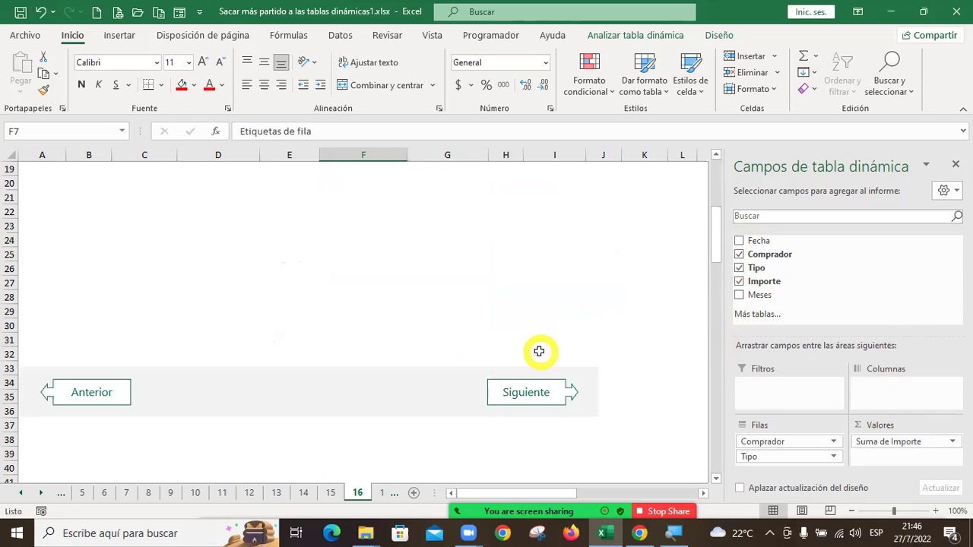
left_click(525, 397)
mouse_move(526, 395)
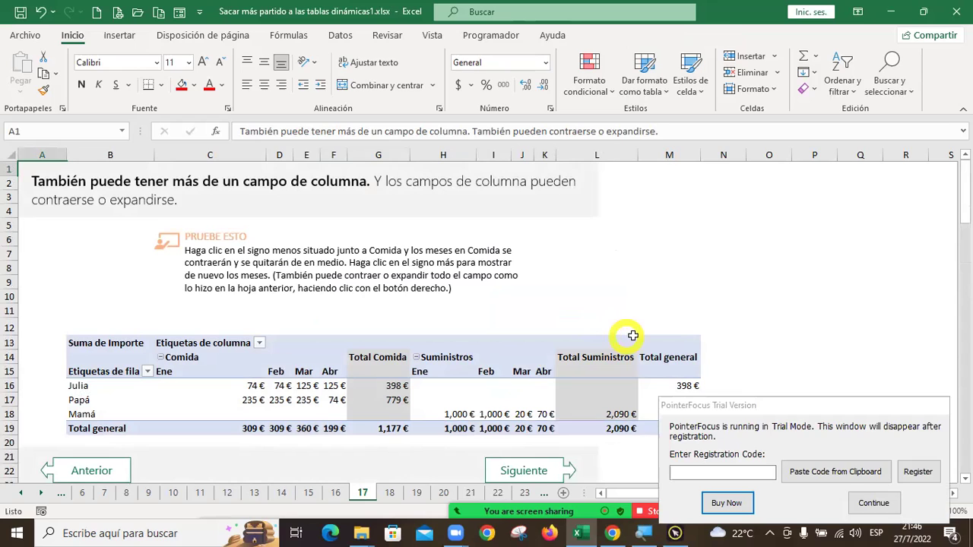
left_click(880, 503)
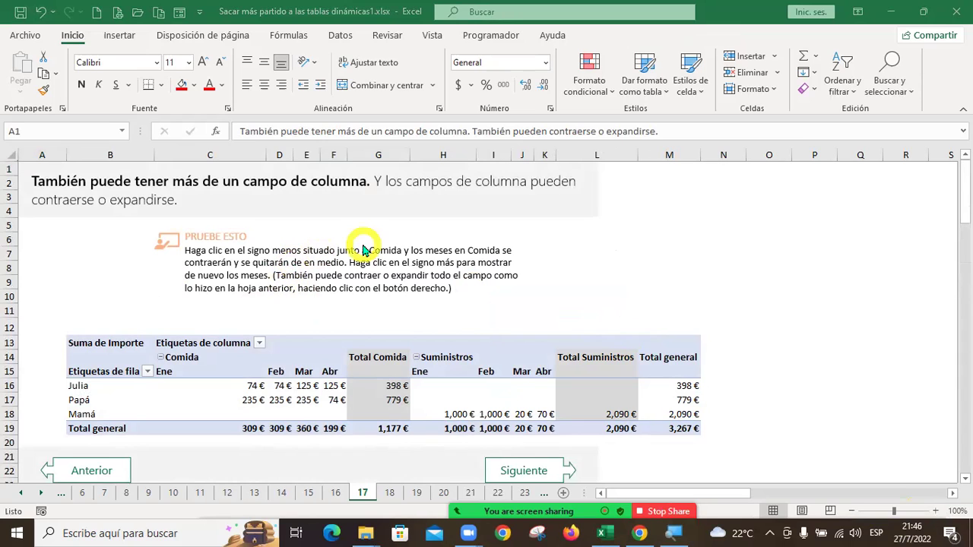
- Collapse the Comida and Suministros column groups in the sheet 17 pivot table, and expand both again
left_click(480, 398)
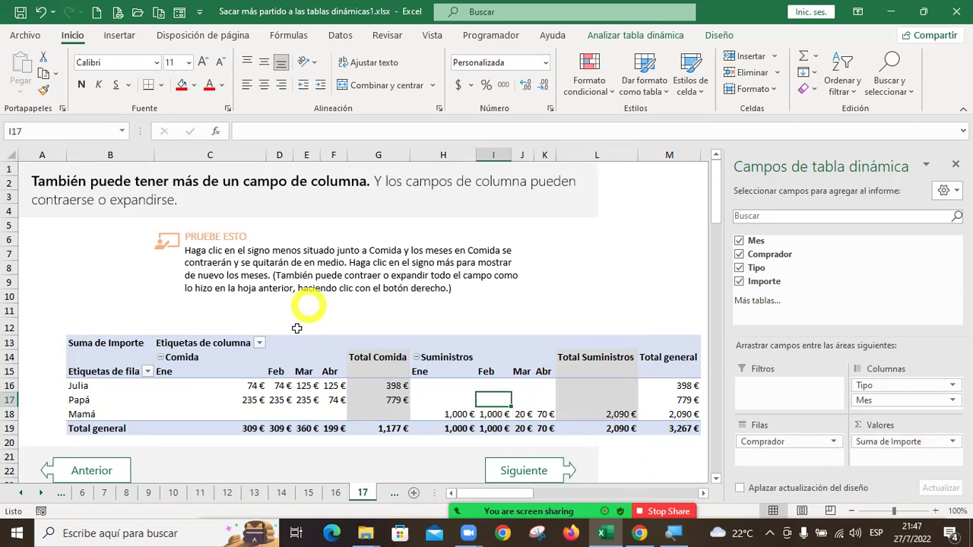
left_click(160, 357)
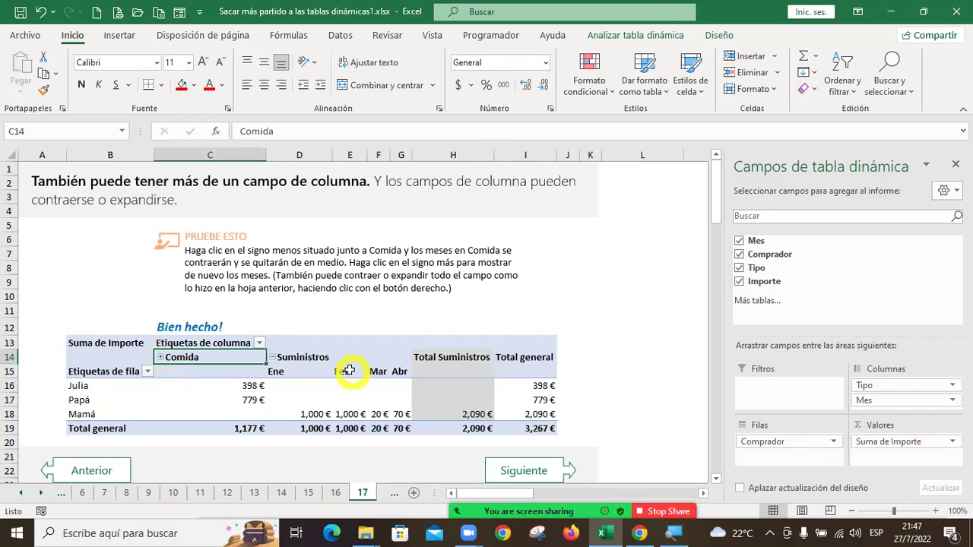
left_click(272, 358)
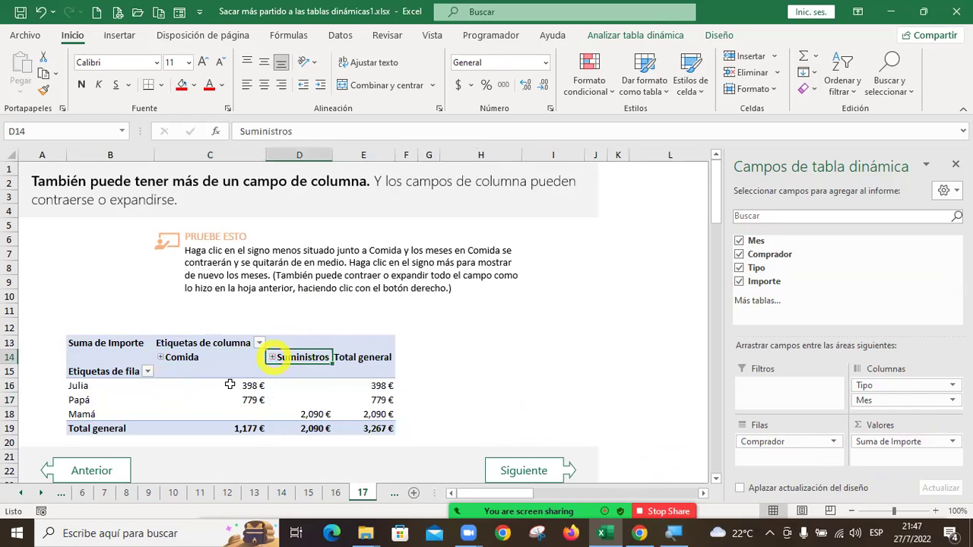
left_click(272, 357)
left_click(160, 358)
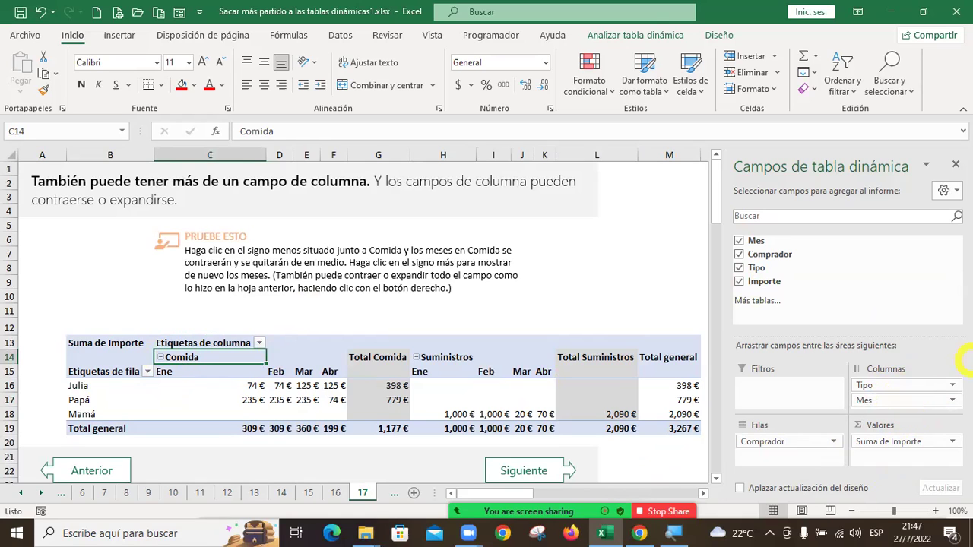
- Advance to sheet 18 about adding many more row or column fields, and dismiss the trial notice
left_click(528, 471)
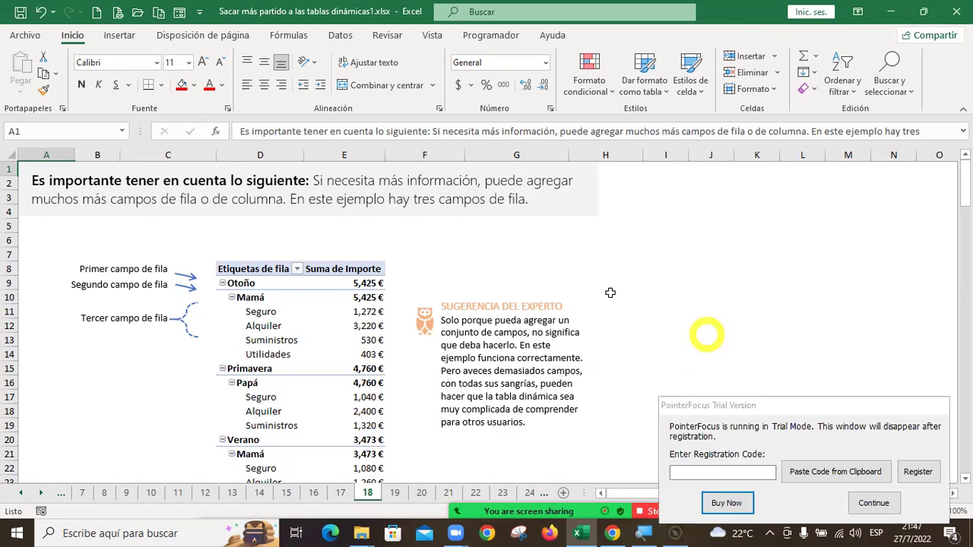
left_click(874, 502)
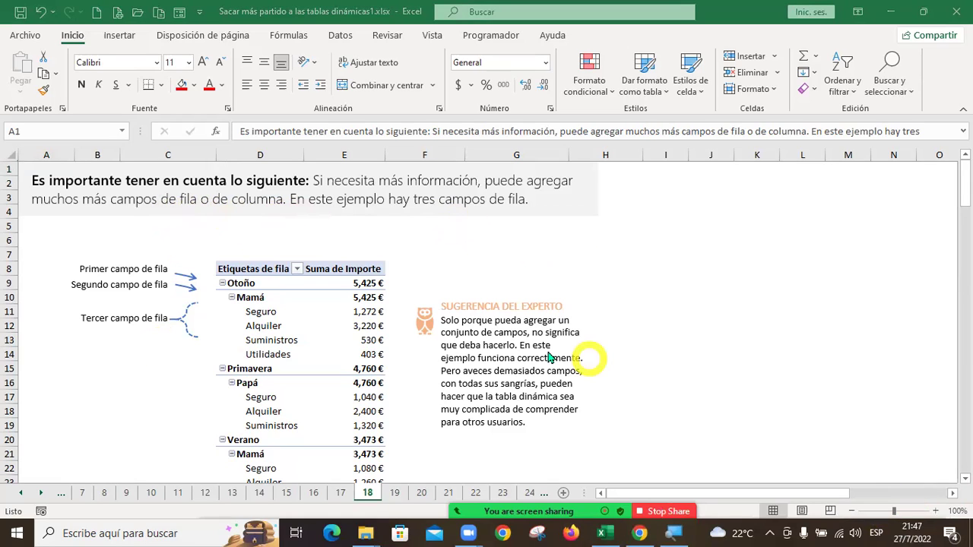
- Examine the expert tip and the pivot table with three row fields on sheet 18, from its heading to the grand total
scroll(550, 308, "down", 1)
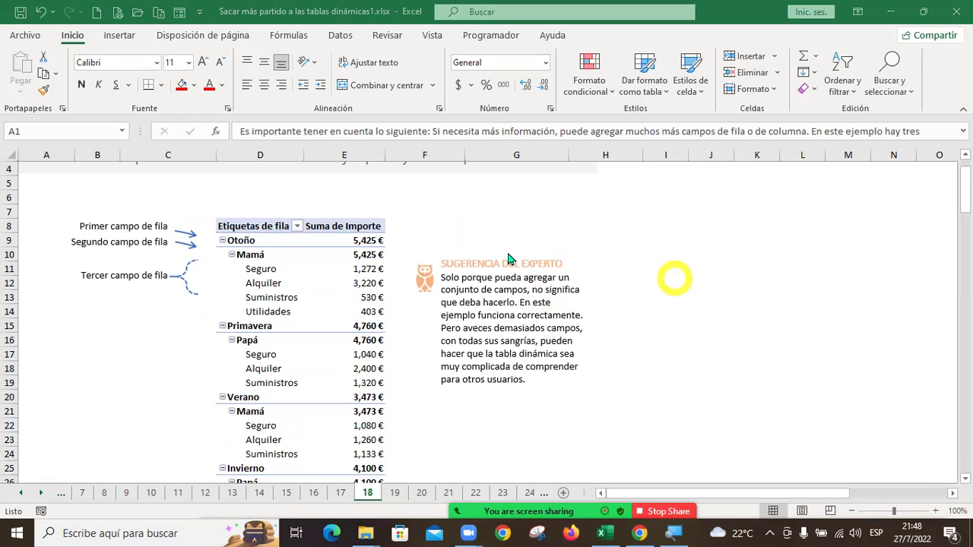
scroll(581, 393, "up", 2, "ctrl")
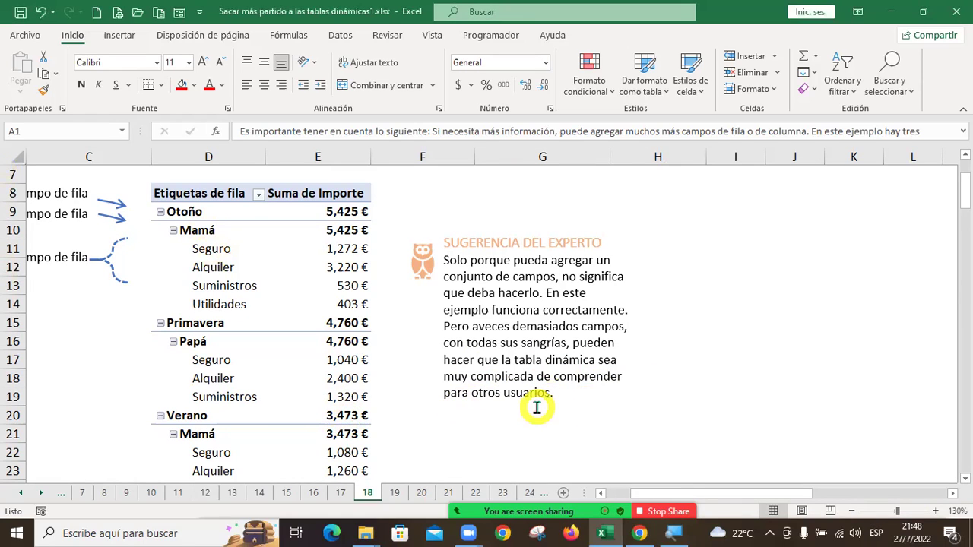
key("ctrl+Home")
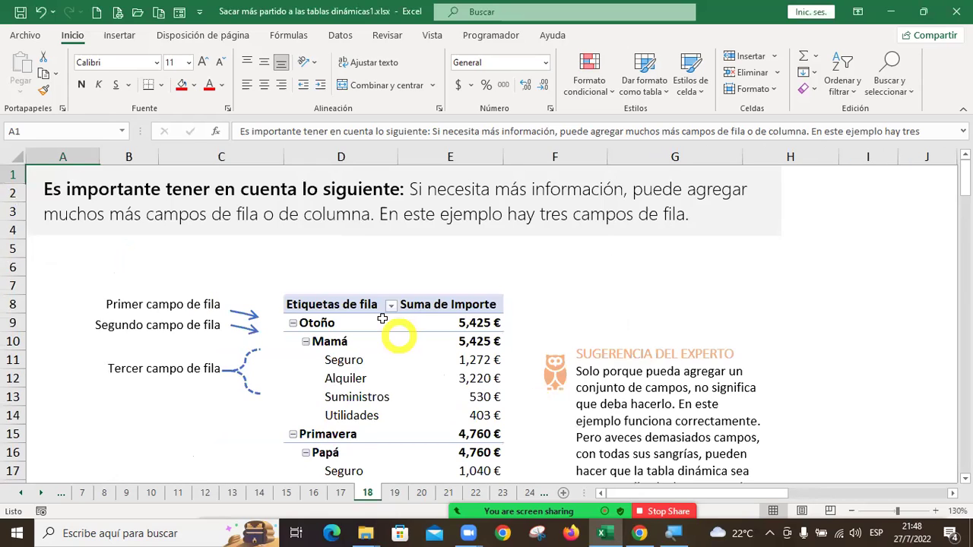
scroll(385, 313, "down", 2)
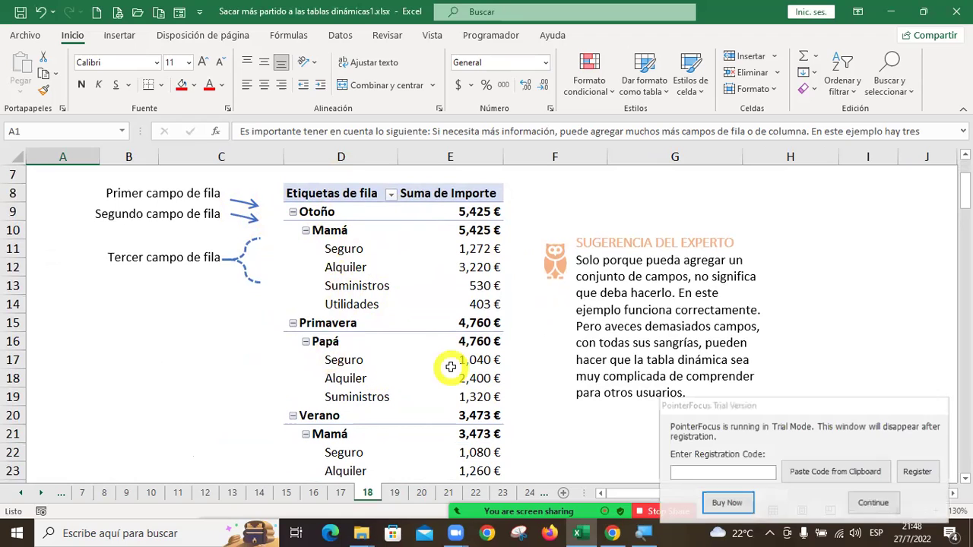
left_click(873, 503)
scroll(522, 370, "down", 1)
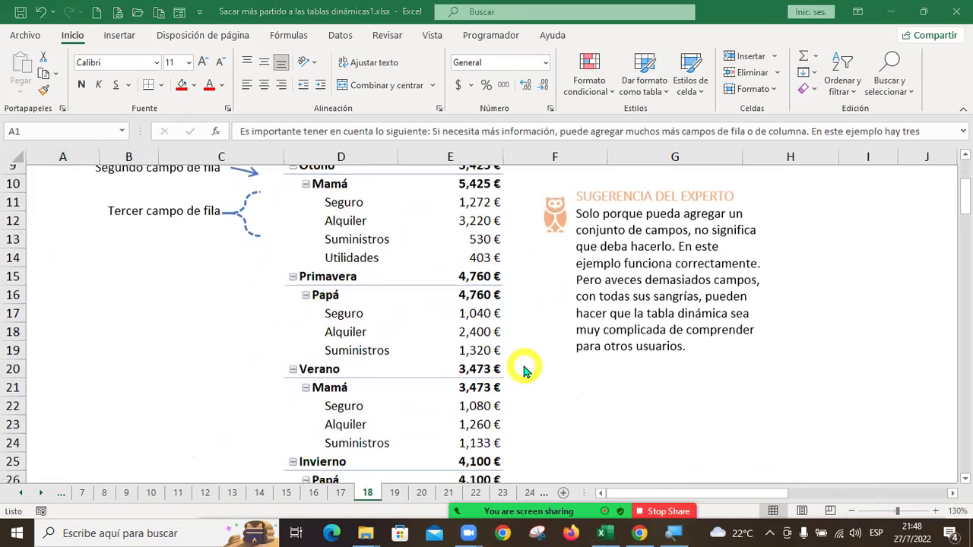
scroll(350, 380, "down", 2)
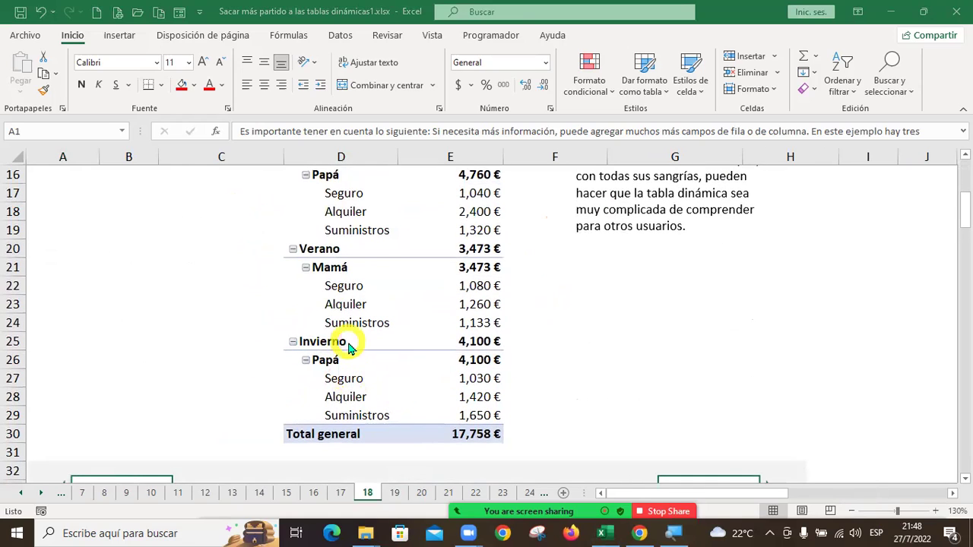
scroll(354, 357, "down", 1)
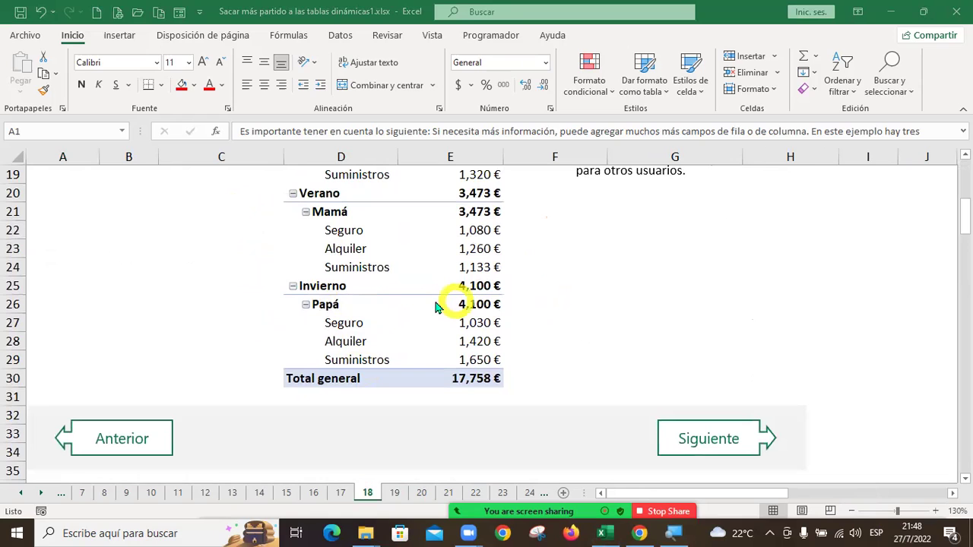
- Review the sheet 18 pivot table's three row fields once more, and advance to sheet 19 with the sales data
scroll(411, 327, "up", 1)
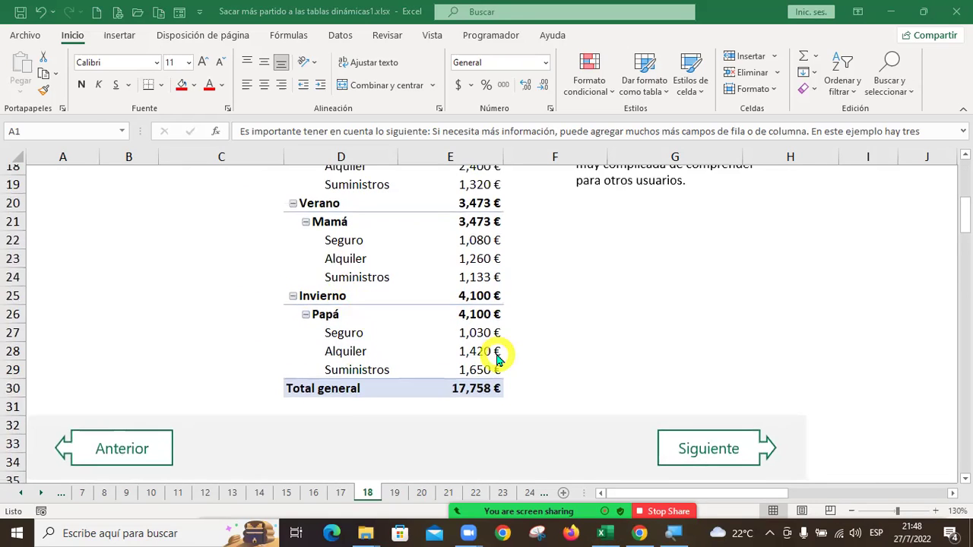
scroll(498, 357, "up", 6)
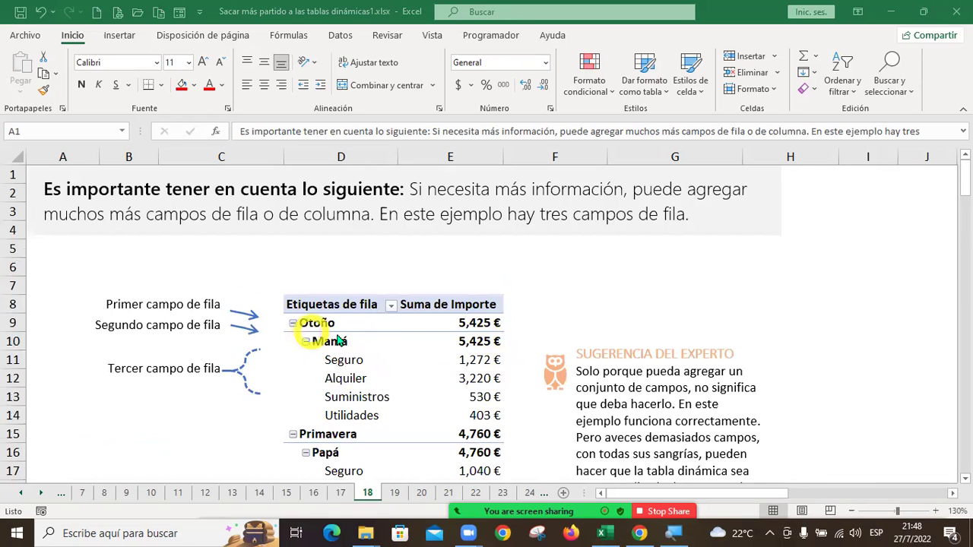
scroll(569, 430, "down", 7)
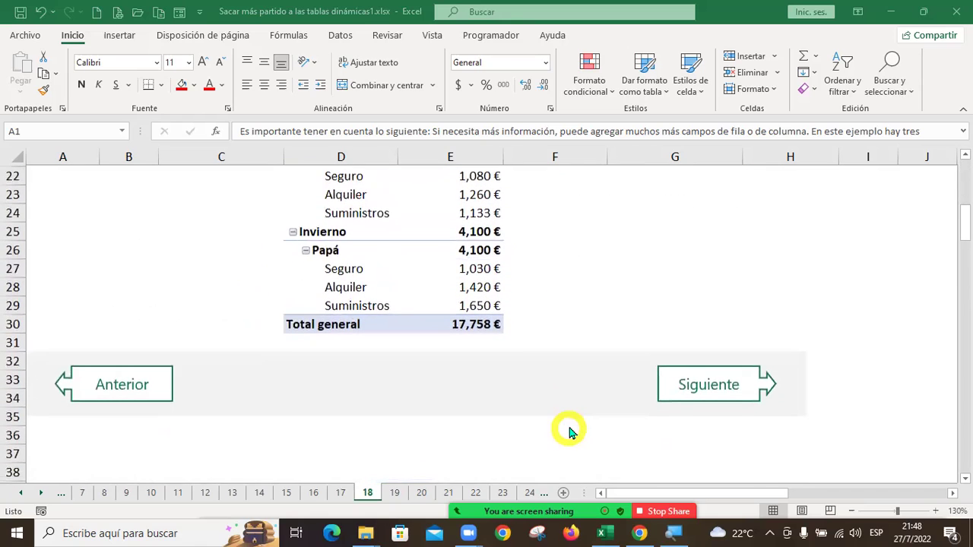
left_click(704, 396)
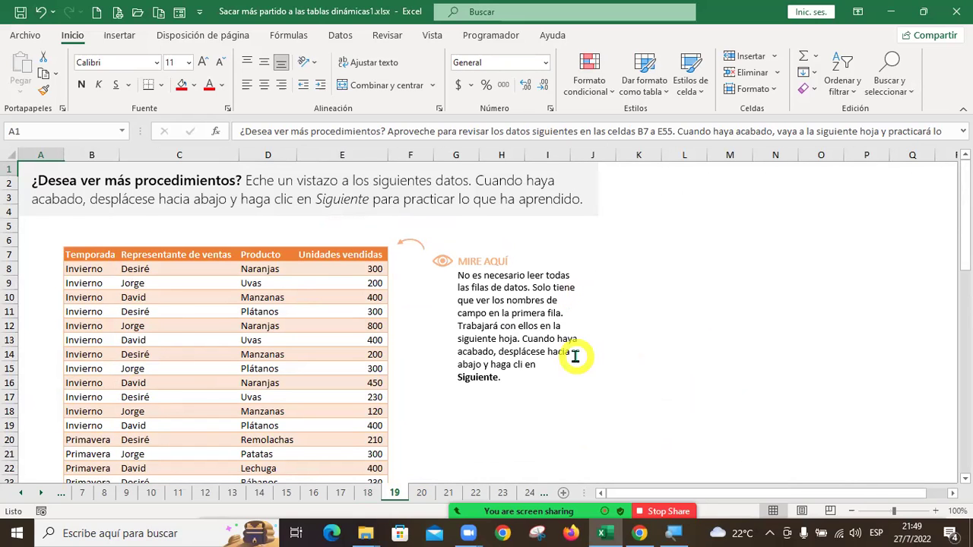
- Examine the field names and data rows of the sales table in B7:E55 on sheet 19, and dismiss the trial notice
scroll(576, 356, "up", 3, "ctrl")
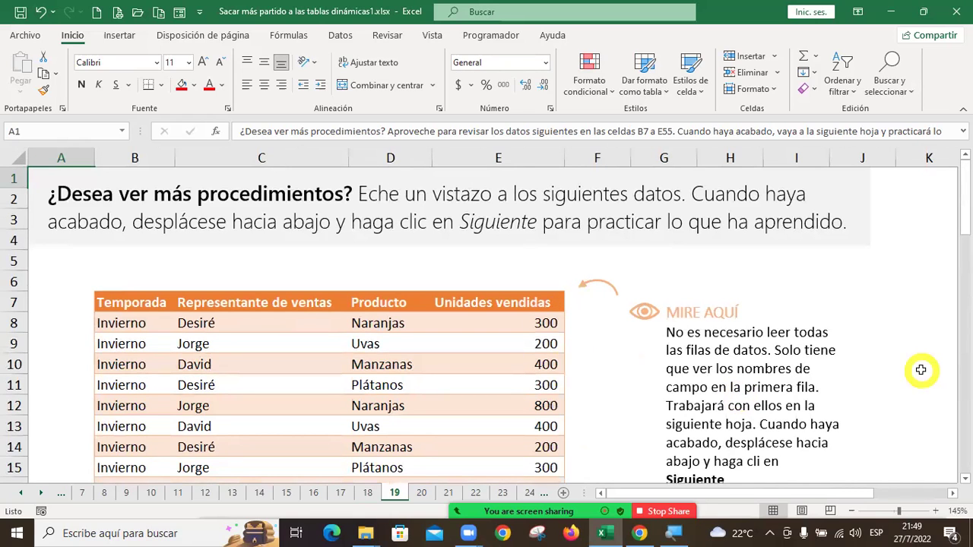
scroll(907, 371, "down", 1)
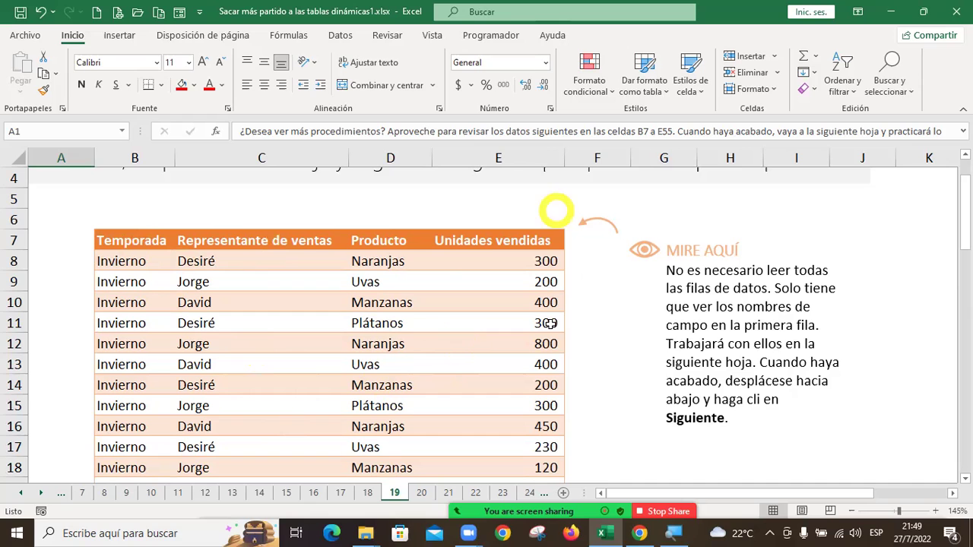
scroll(549, 370, "down", 15)
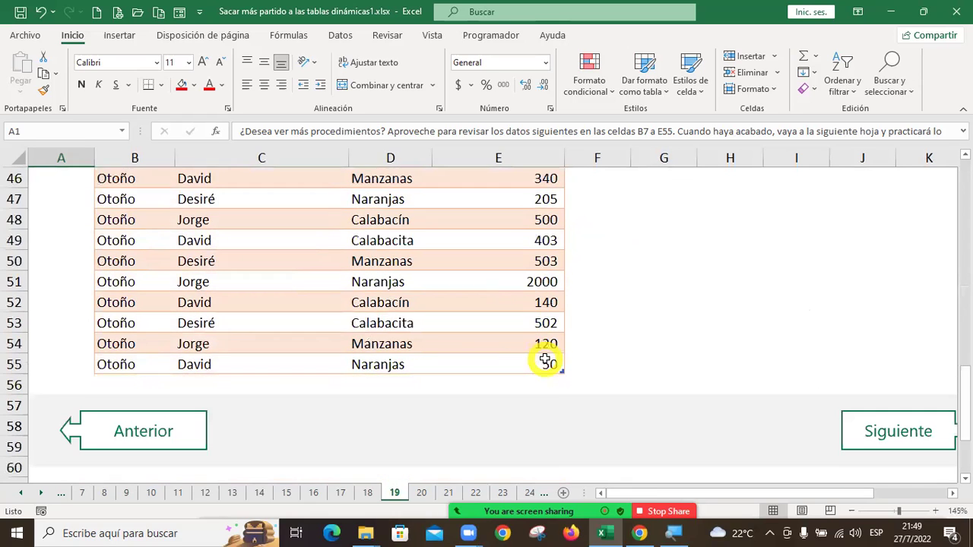
scroll(544, 359, "up", 13)
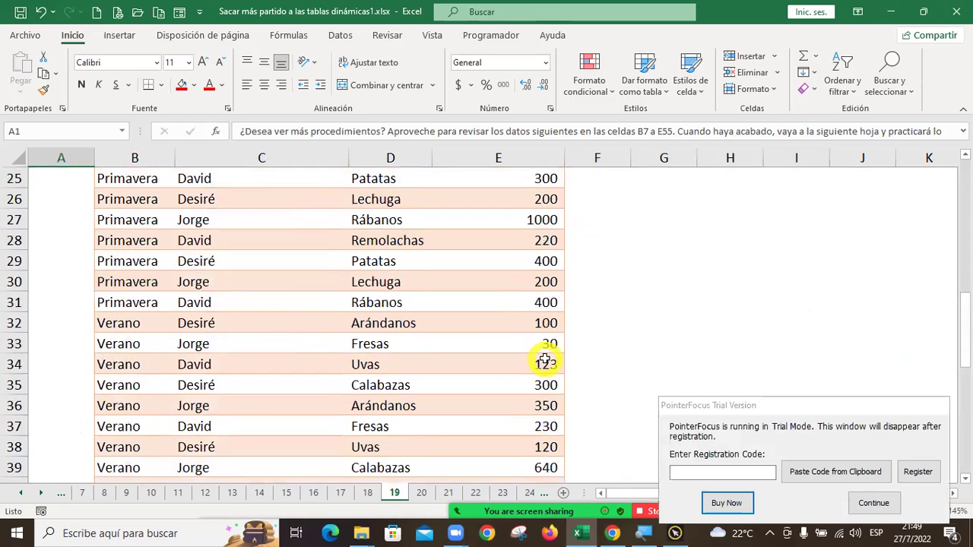
left_click(873, 502)
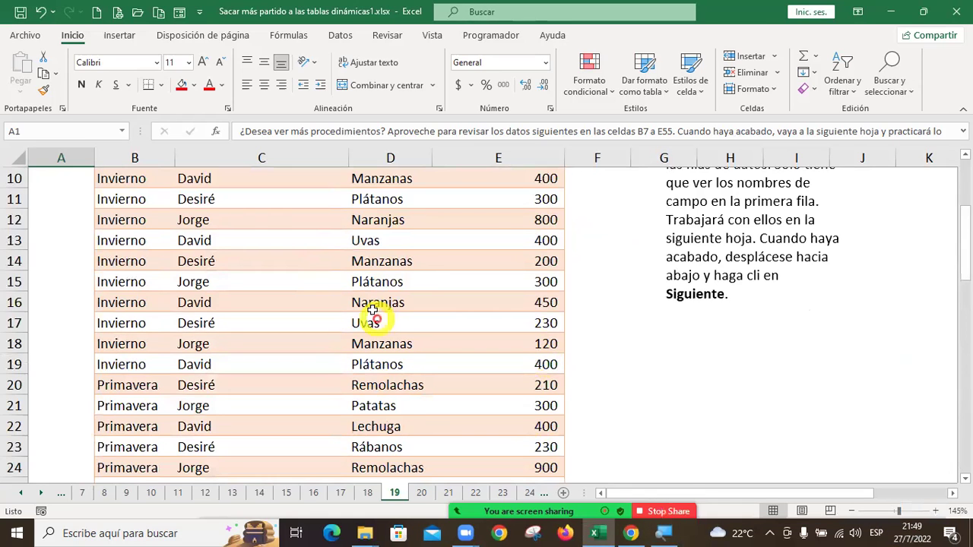
scroll(369, 315, "up", 3)
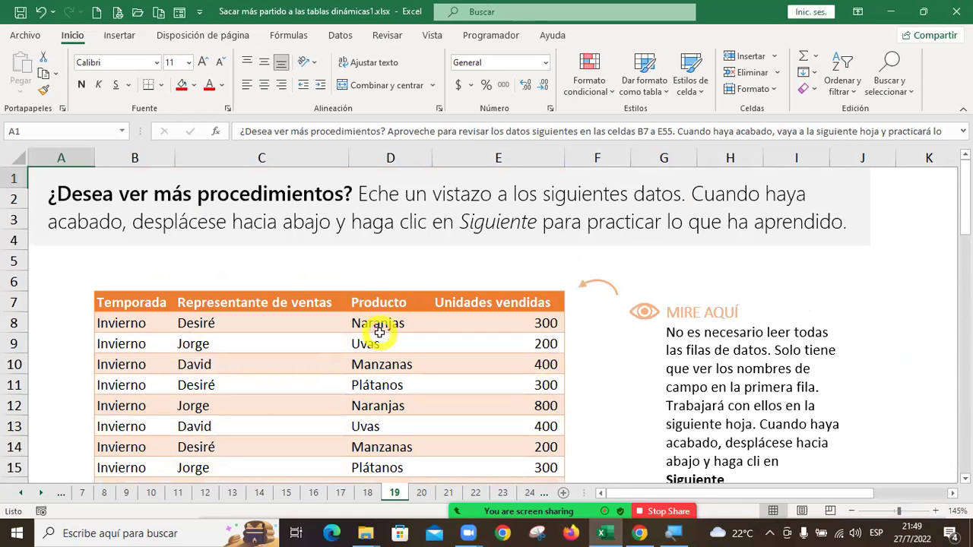
scroll(379, 332, "down", 5)
scroll(379, 332, "up", 5)
- Go to sheet 20 and add the Representante de ventas field to the pivot table's rows below Temporada
left_click(420, 494)
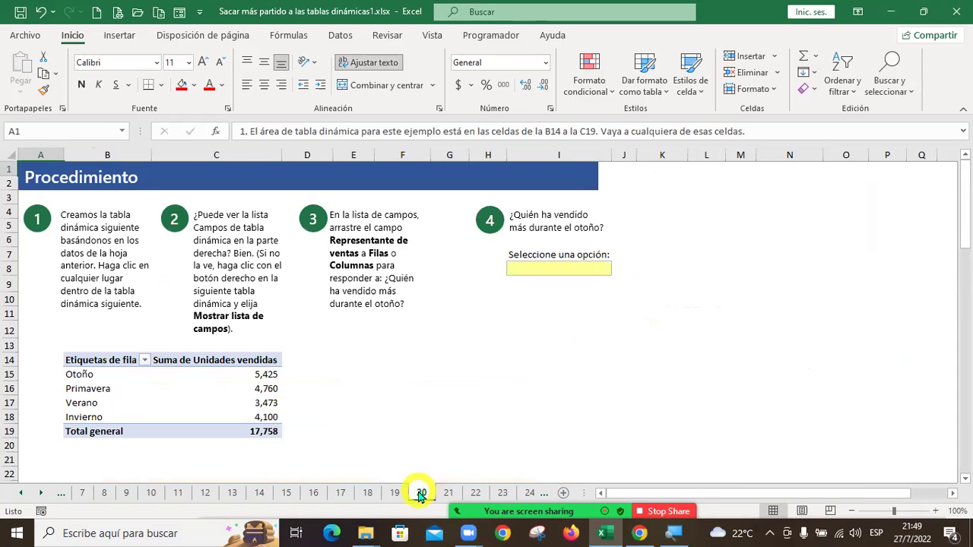
left_click(202, 386)
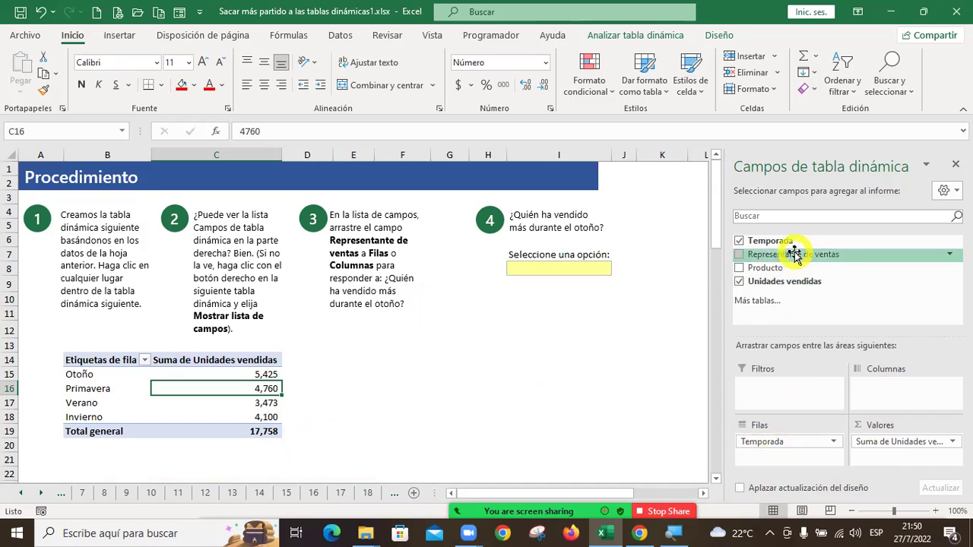
left_click_drag(804, 255, 797, 456)
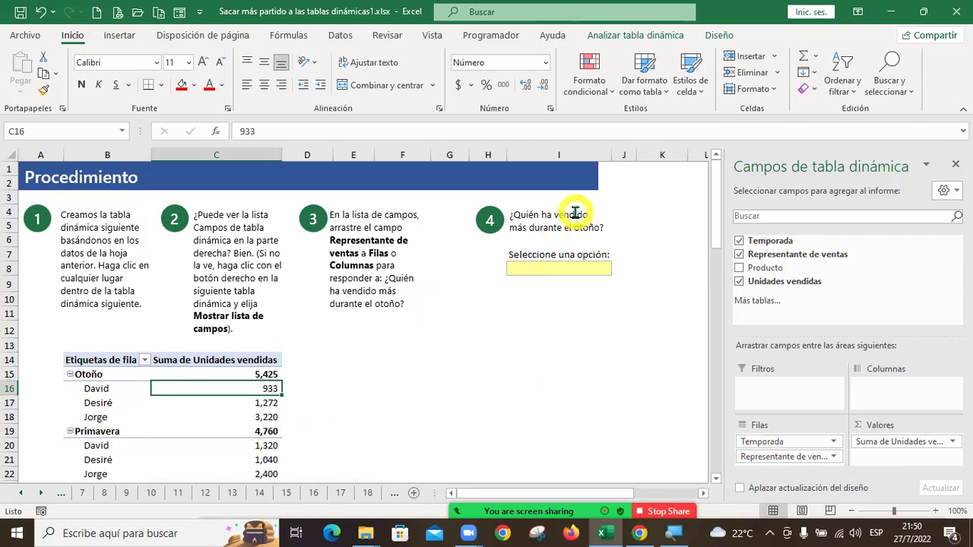
- Check the autumn sales per representative, dismiss the trial notice, and choose the top-selling representative as the answer in I8
left_click(579, 266)
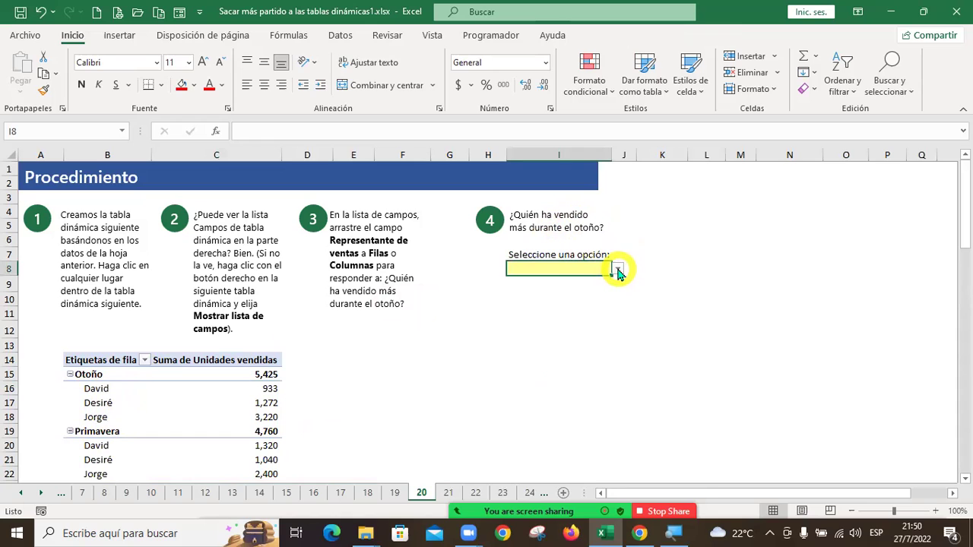
left_click(261, 415)
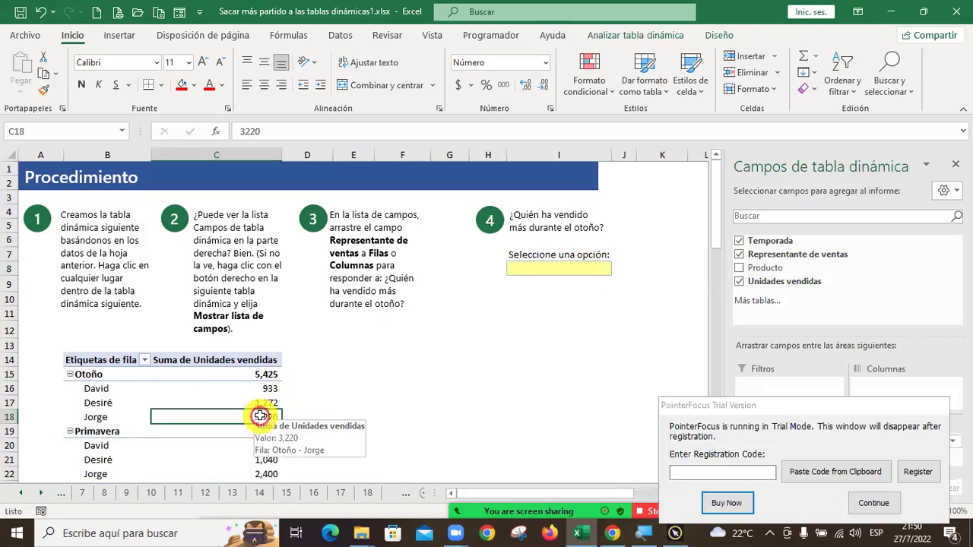
left_click(874, 504)
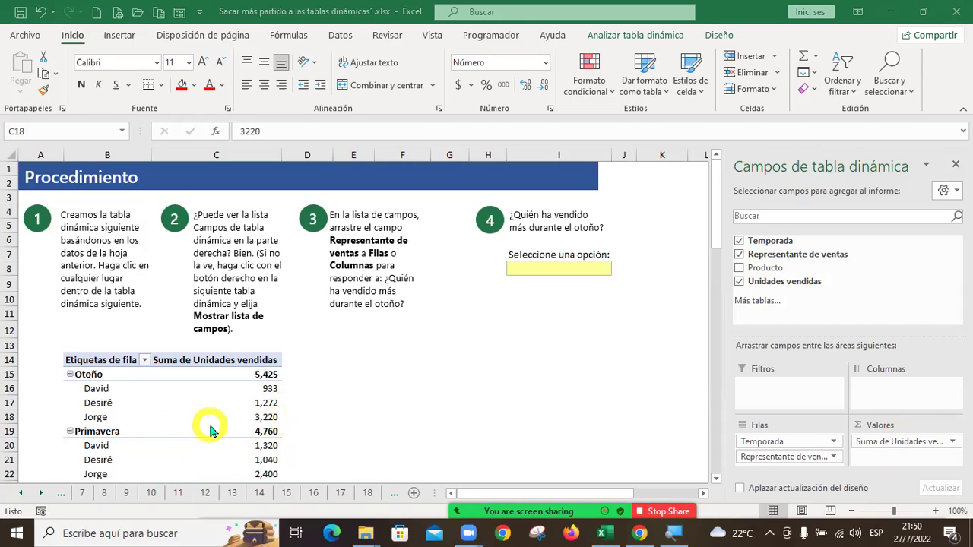
left_click(566, 267)
left_click(617, 269)
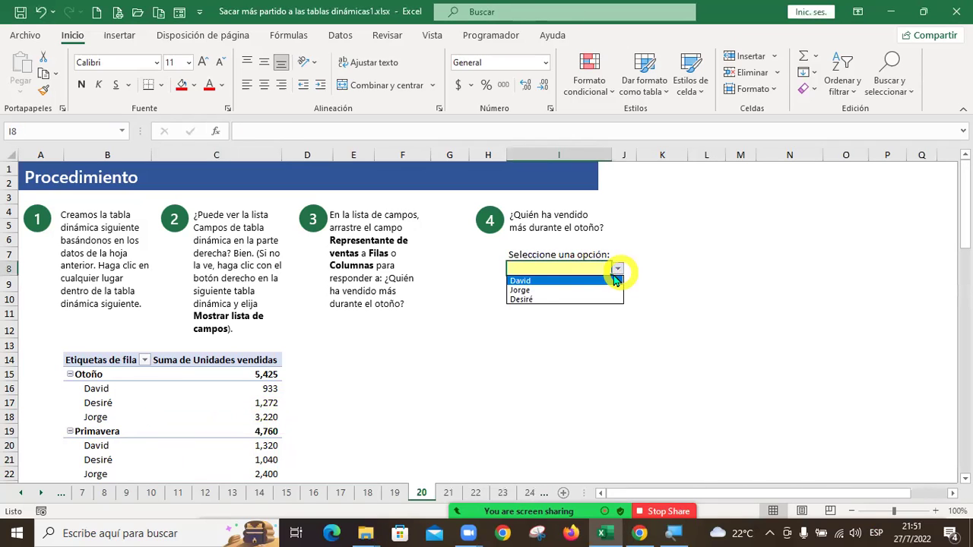
left_click(547, 290)
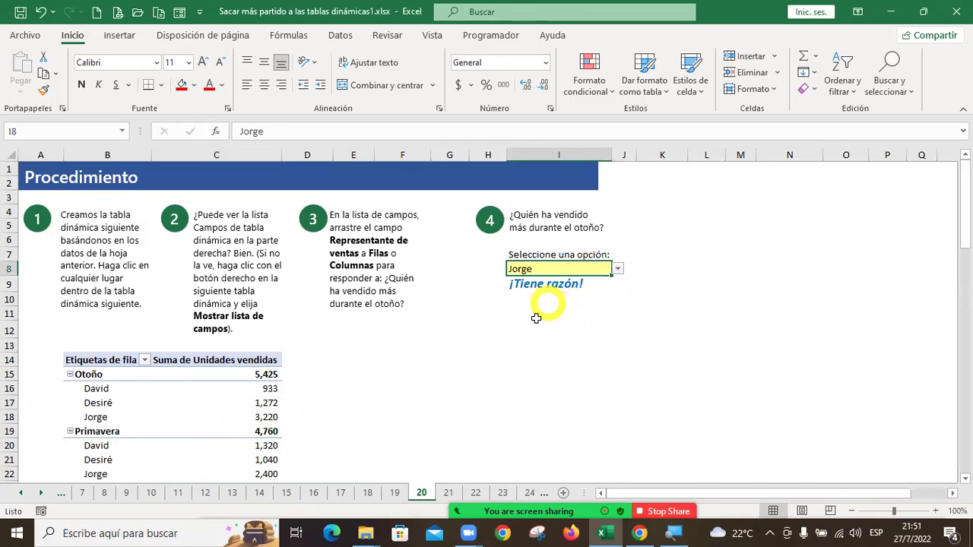
- Examine the feedback formula in I9, test the other two answer options in I8, and restore the top-selling representative
left_click(532, 290)
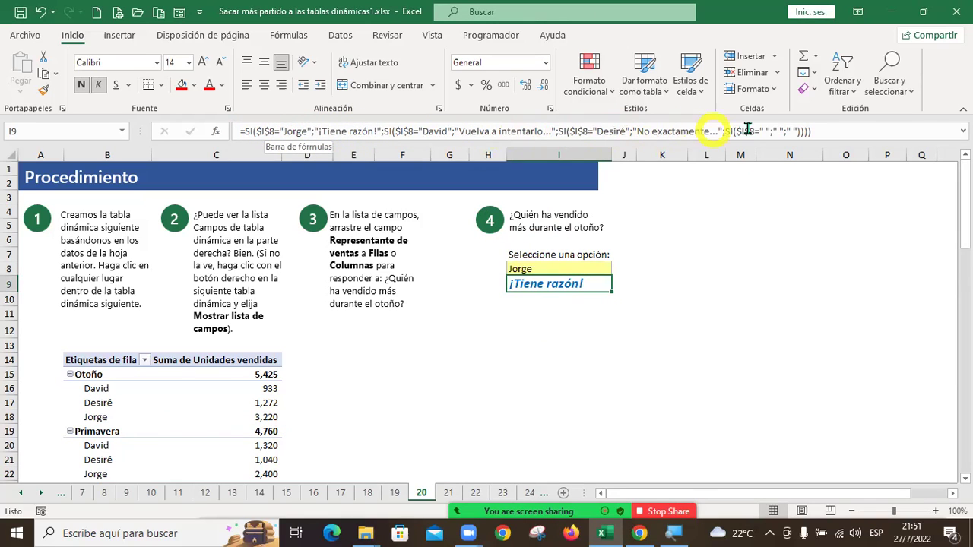
left_click(532, 359)
left_click(585, 269)
left_click(618, 269)
left_click(554, 300)
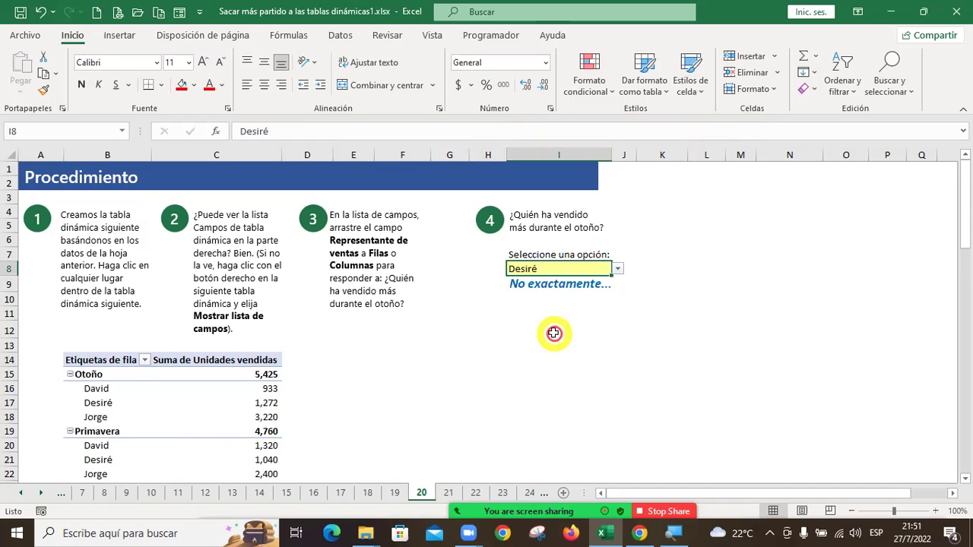
left_click(618, 269)
left_click(529, 281)
left_click(616, 270)
left_click(532, 289)
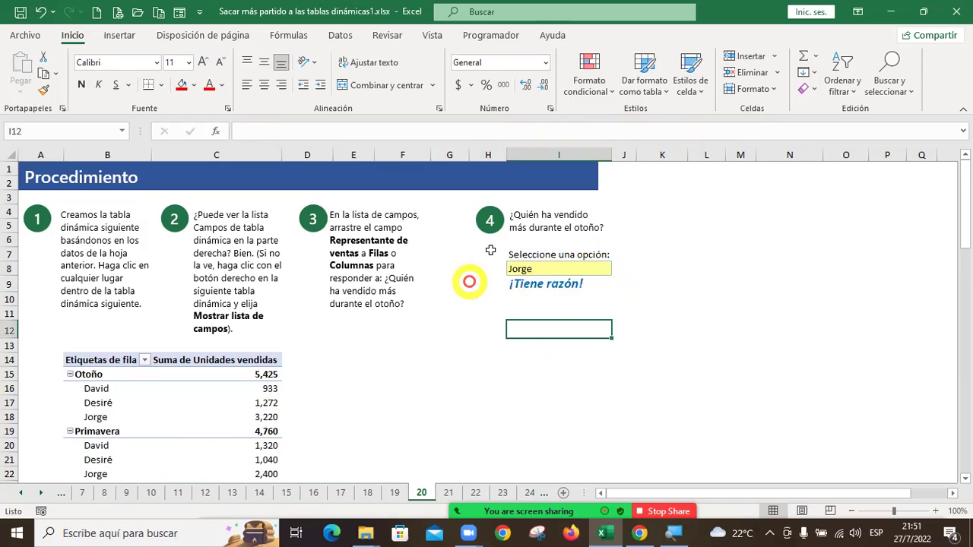
left_click(535, 283)
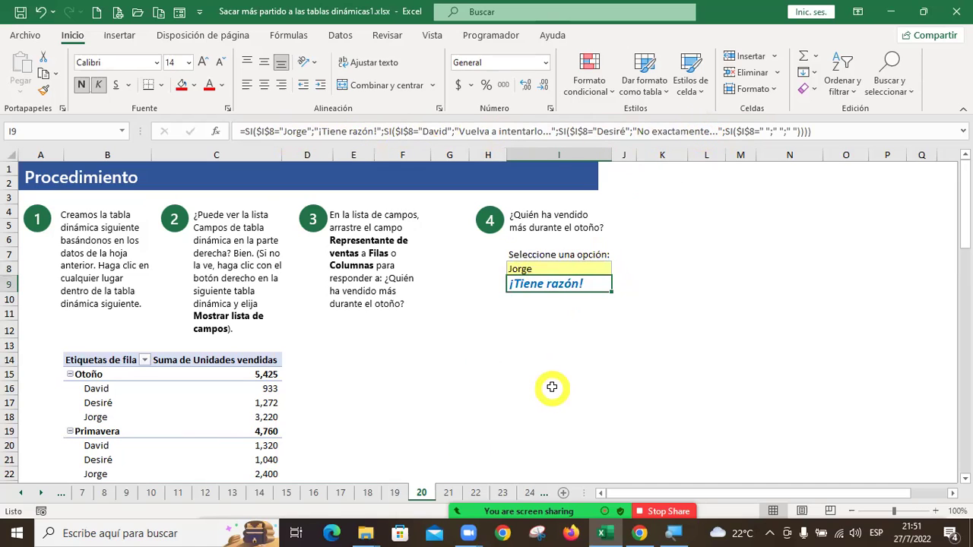
left_click(567, 325)
- Examine each season's units per representative in the sheet 20 pivot table, and dismiss the trial notice
left_click(115, 388)
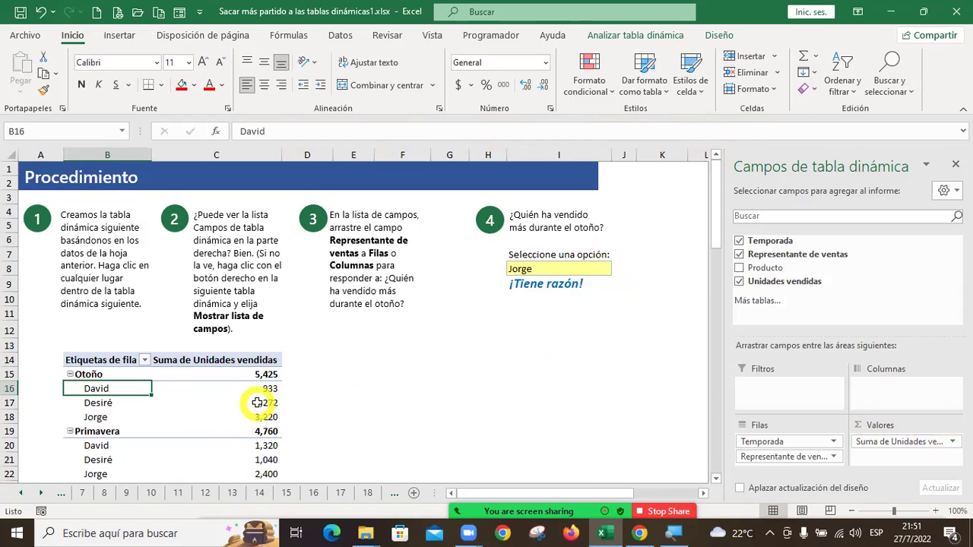
scroll(270, 406, "down", 2)
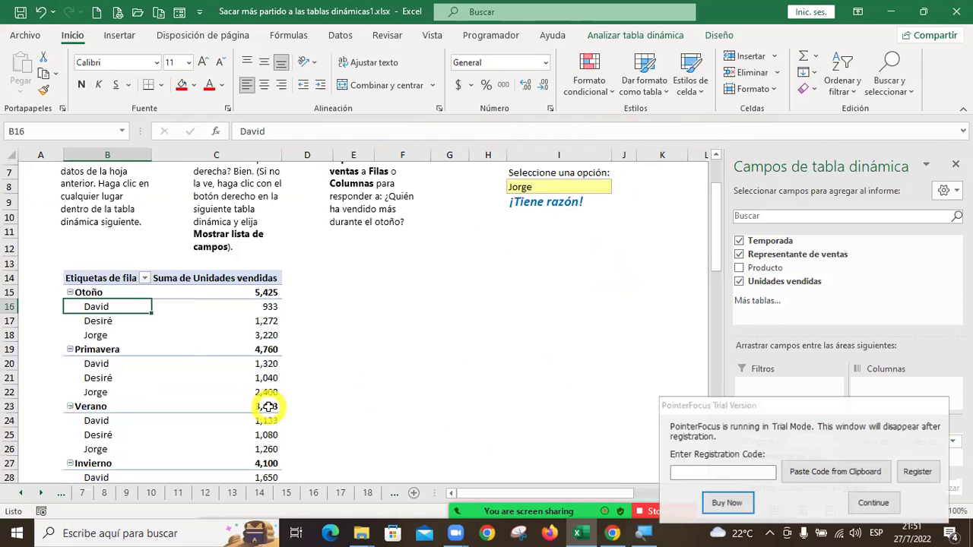
scroll(281, 386, "down", 1)
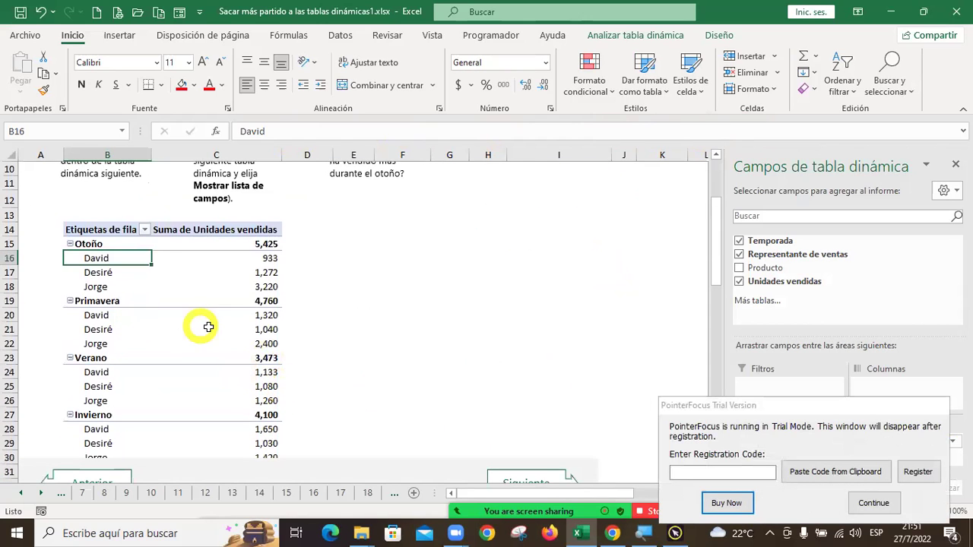
left_click(273, 343)
scroll(327, 363, "down", 1)
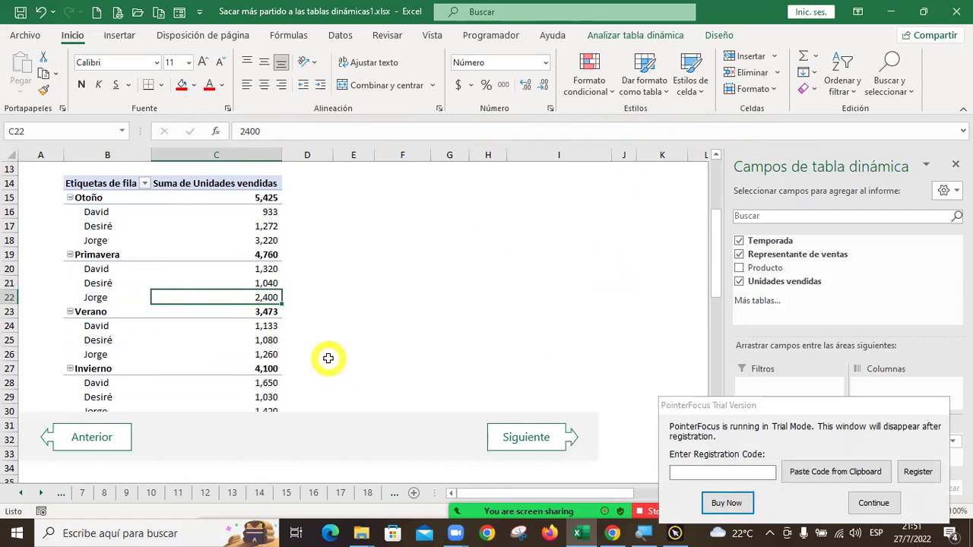
scroll(328, 358, "down", 2)
left_click(285, 304)
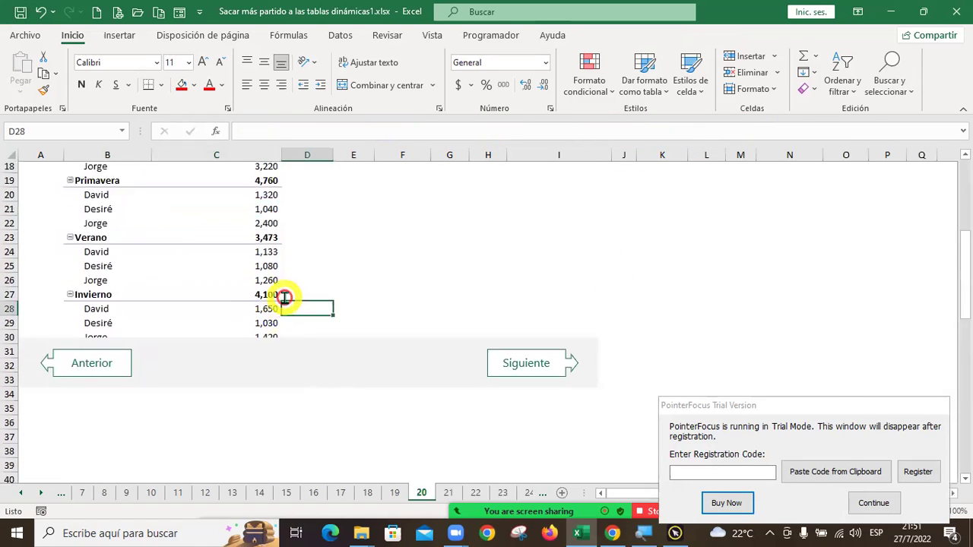
scroll(285, 297, "up", 6)
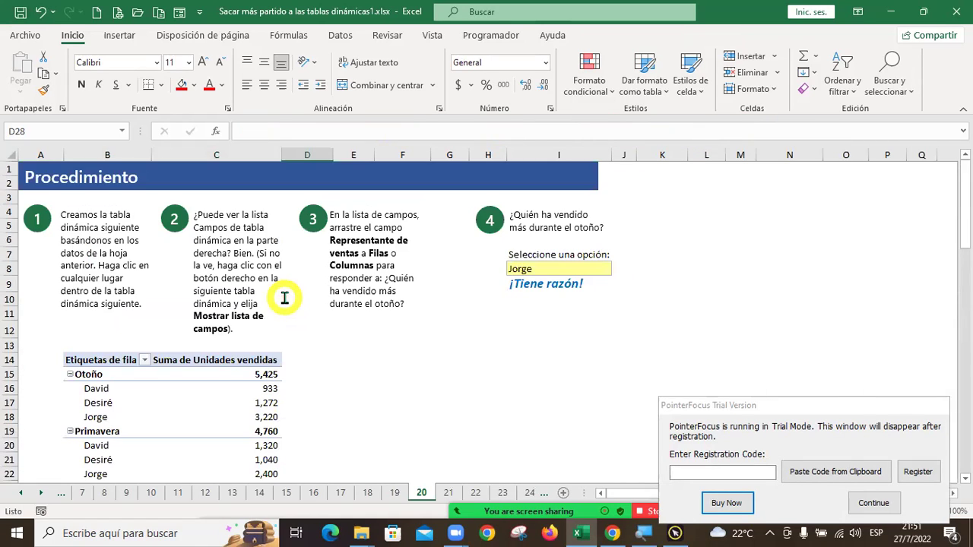
left_click(887, 507)
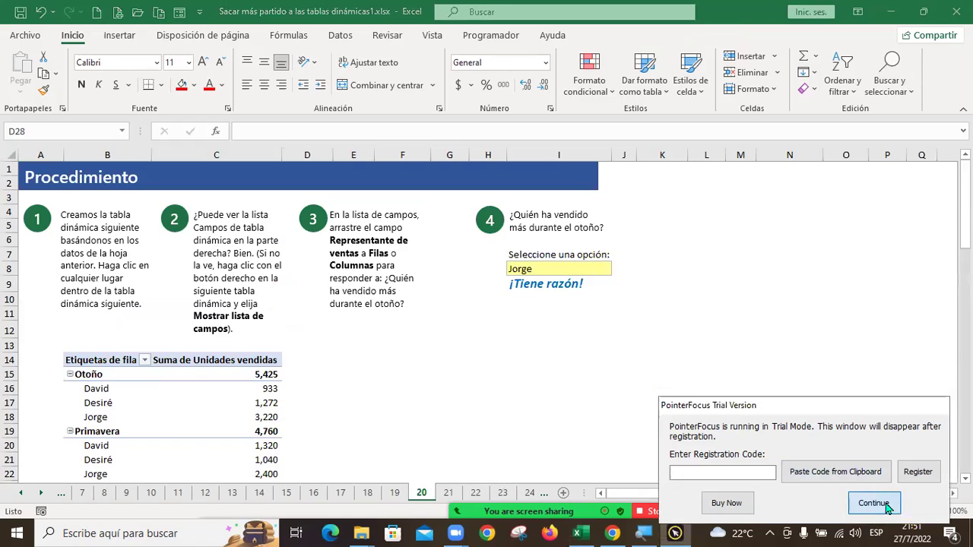
- Change the Unidades vendidas value field to be summarized by Recuento, and review the pivot table down to the Invierno group
left_click(207, 405)
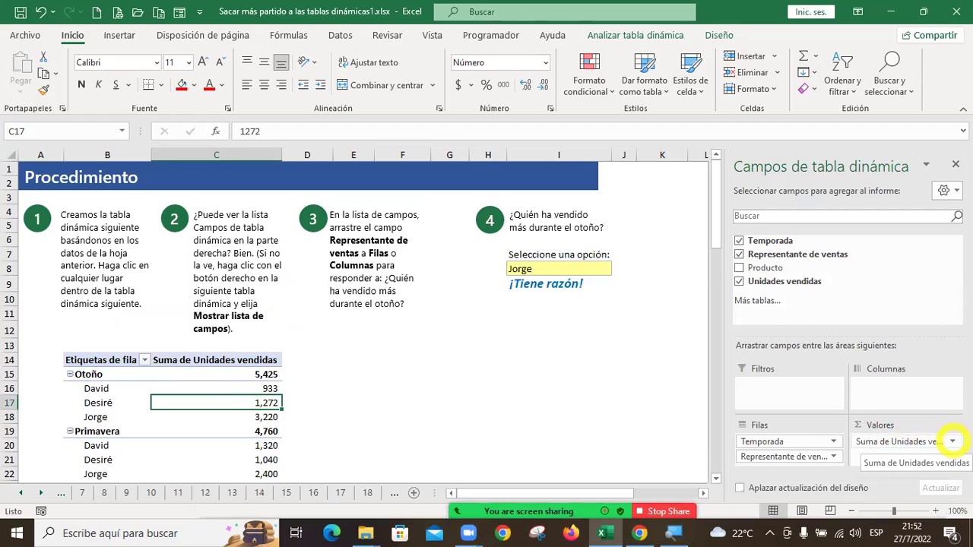
left_click(952, 441)
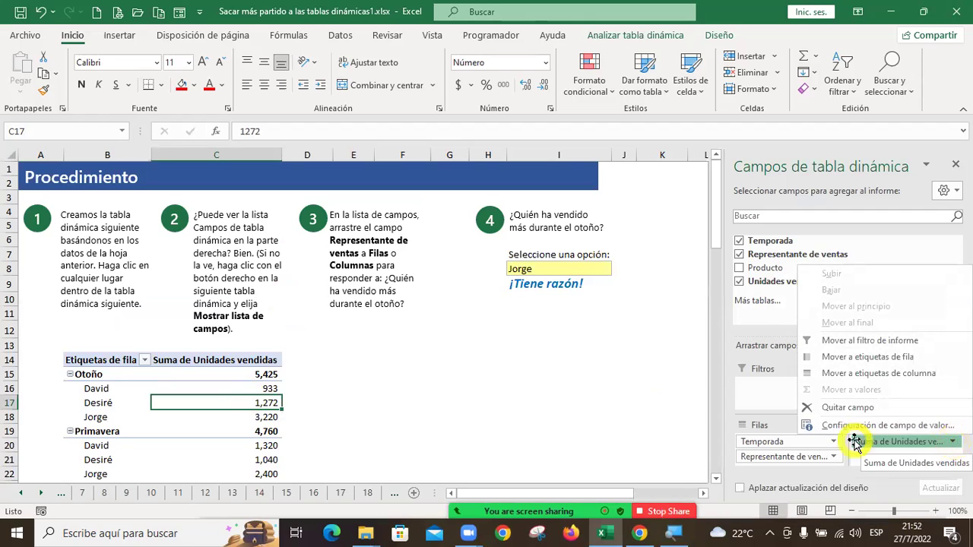
left_click(909, 430)
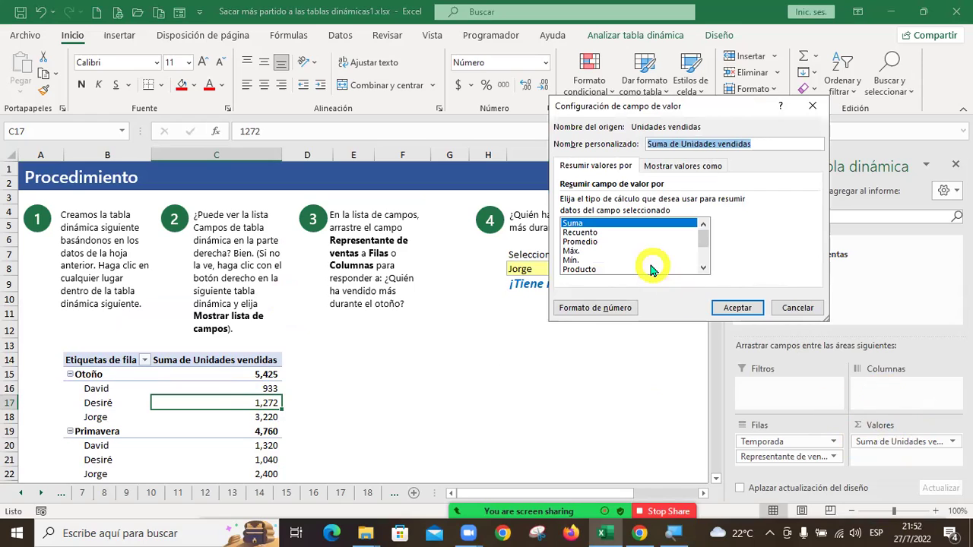
left_click(585, 231)
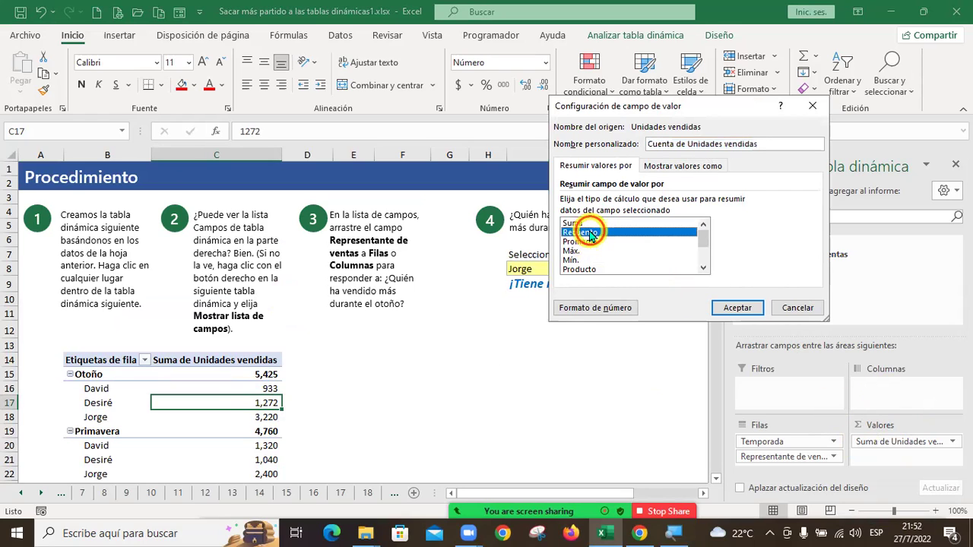
left_click(737, 308)
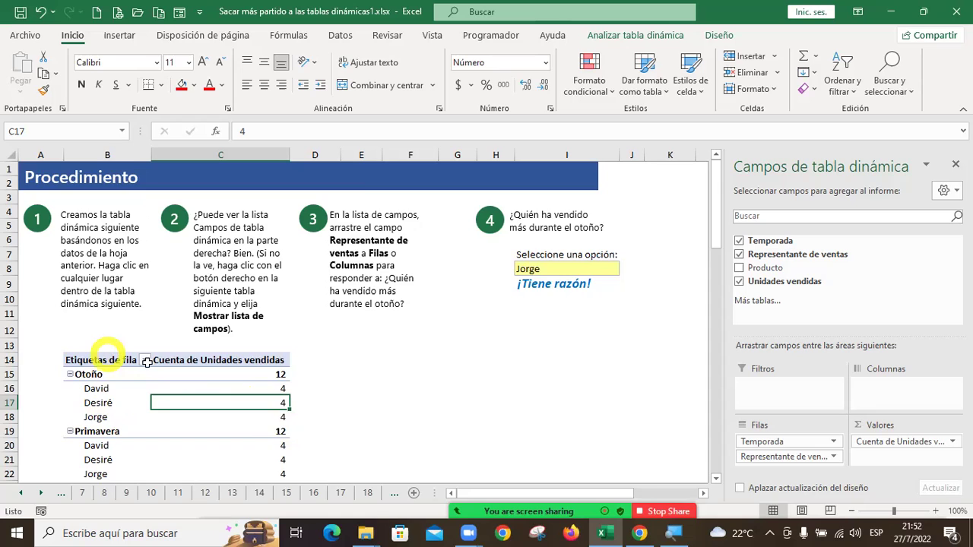
scroll(434, 419, "down", 4)
scroll(406, 412, "up", 2)
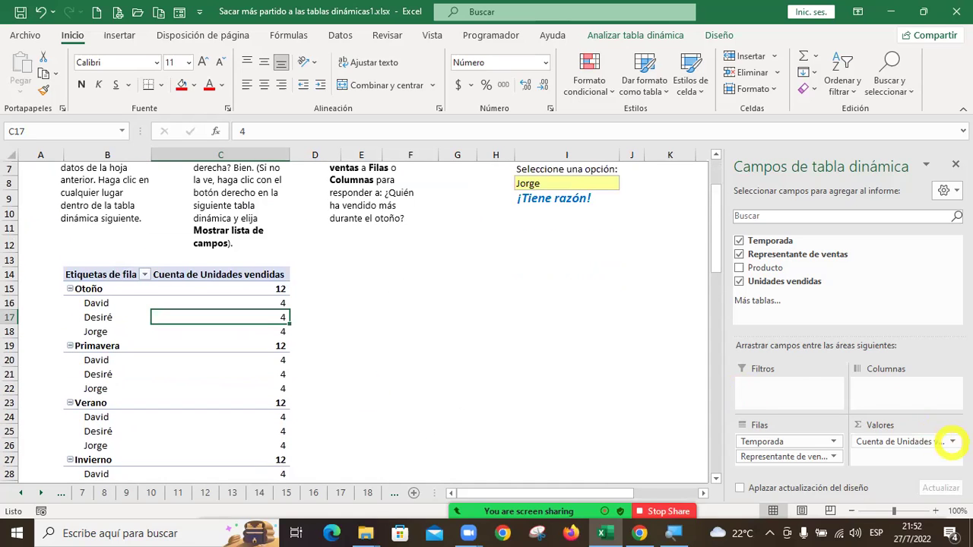
- Summarize the Unidades vendidas value field by Promedio, review the averages per season and representative, and dismiss the trial notice
left_click(952, 442)
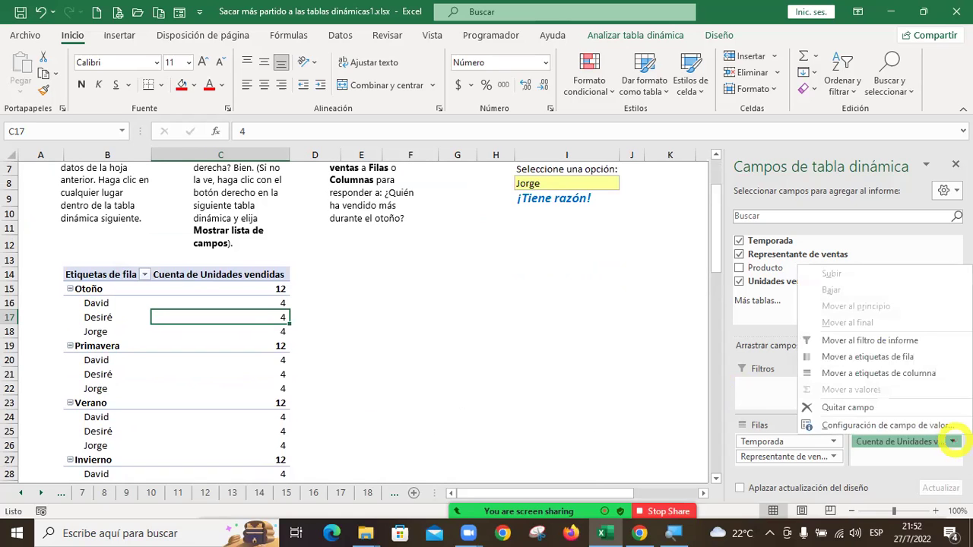
left_click(891, 425)
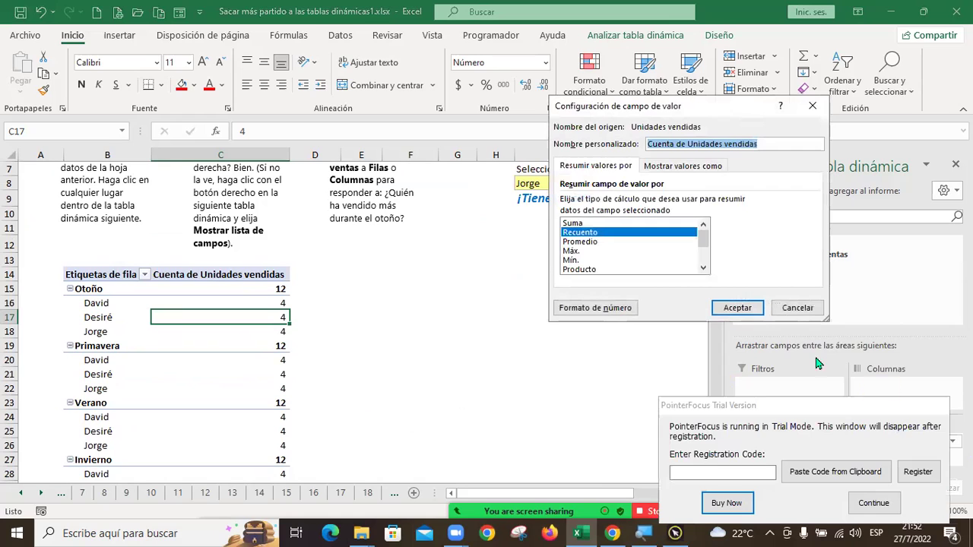
left_click(590, 242)
left_click(732, 306)
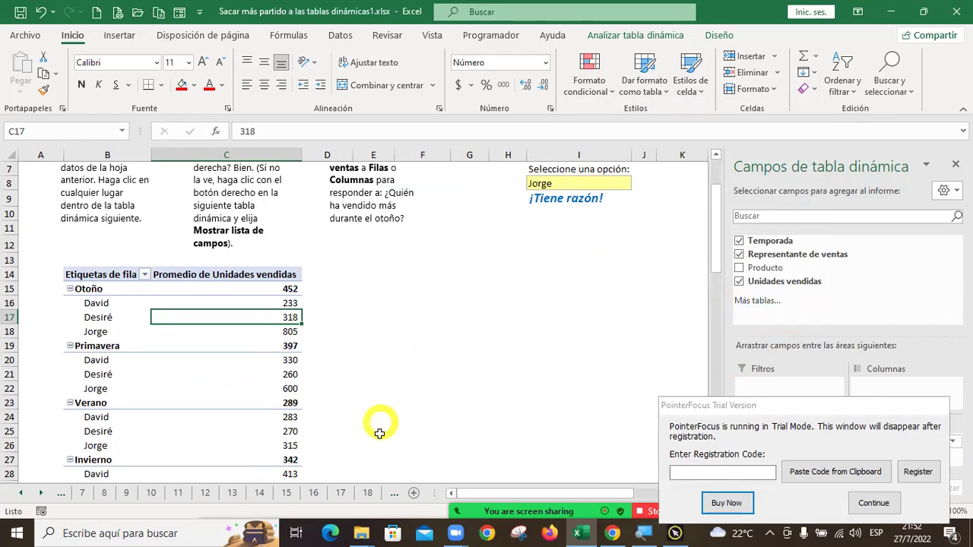
scroll(402, 413, "down", 7)
scroll(220, 371, "up", 9)
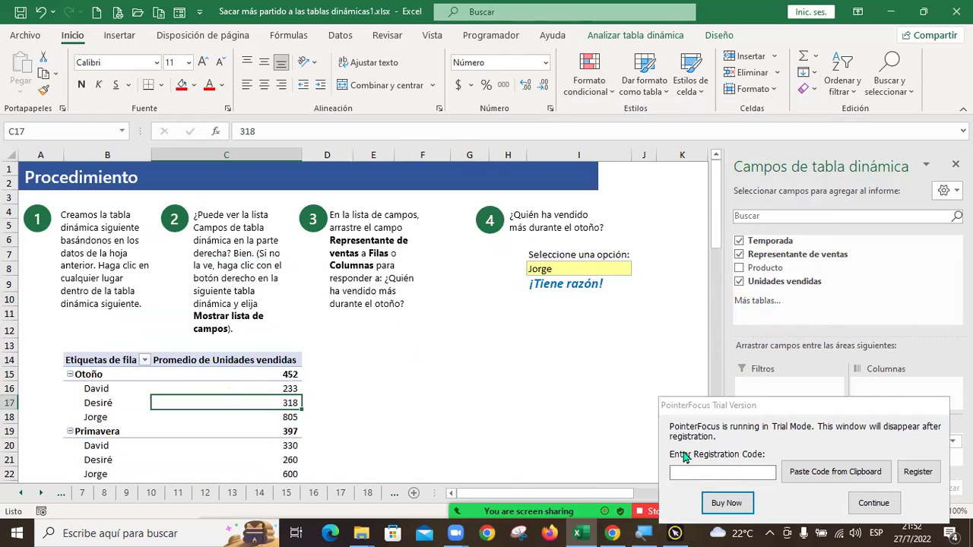
left_click(873, 504)
left_click(873, 504)
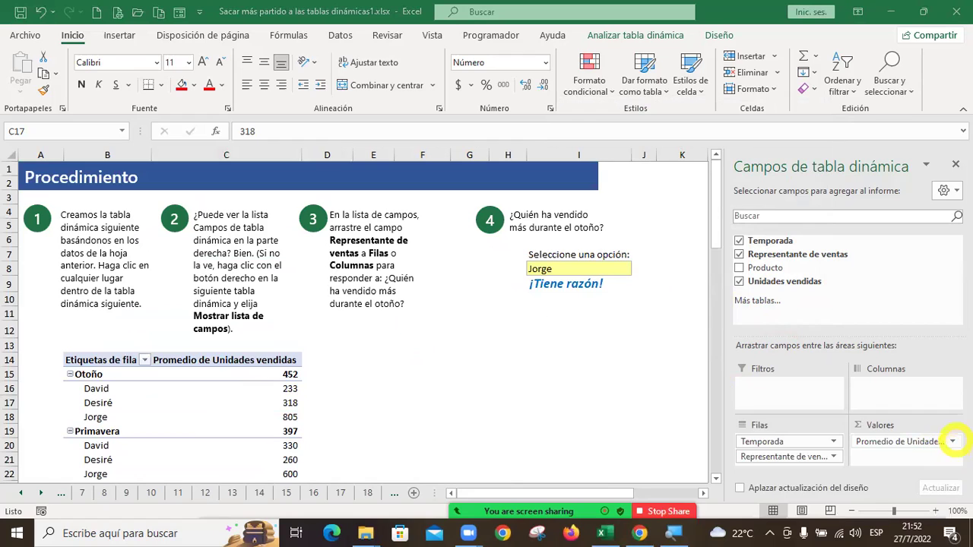
- Summarize the Unidades vendidas value field by Máx. and review the maximums for each season down to Invierno
left_click(953, 440)
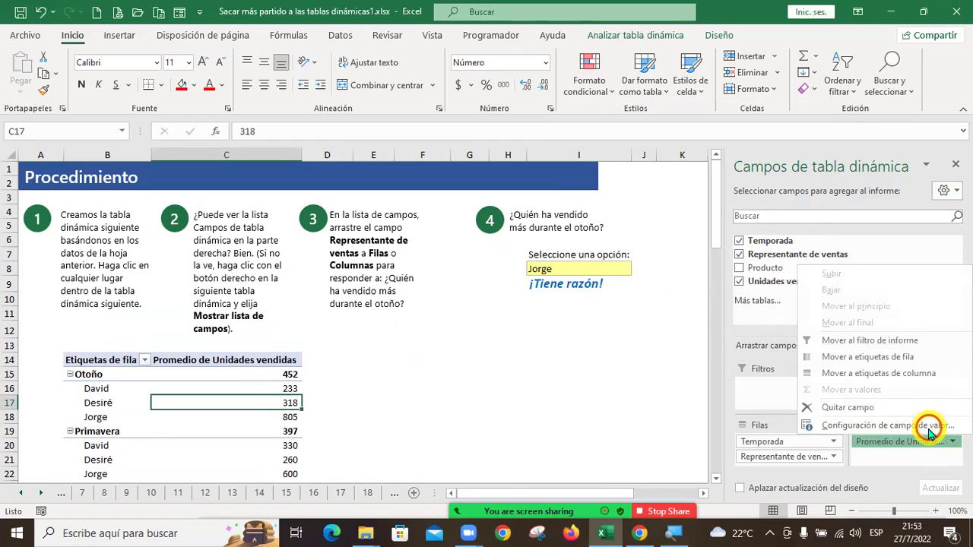
left_click(885, 485)
left_click(574, 253)
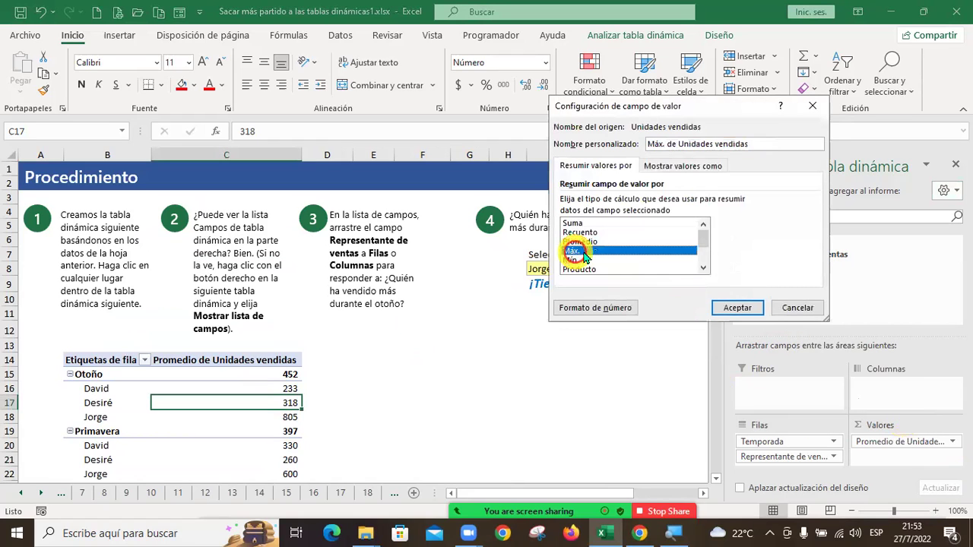
left_click(726, 309)
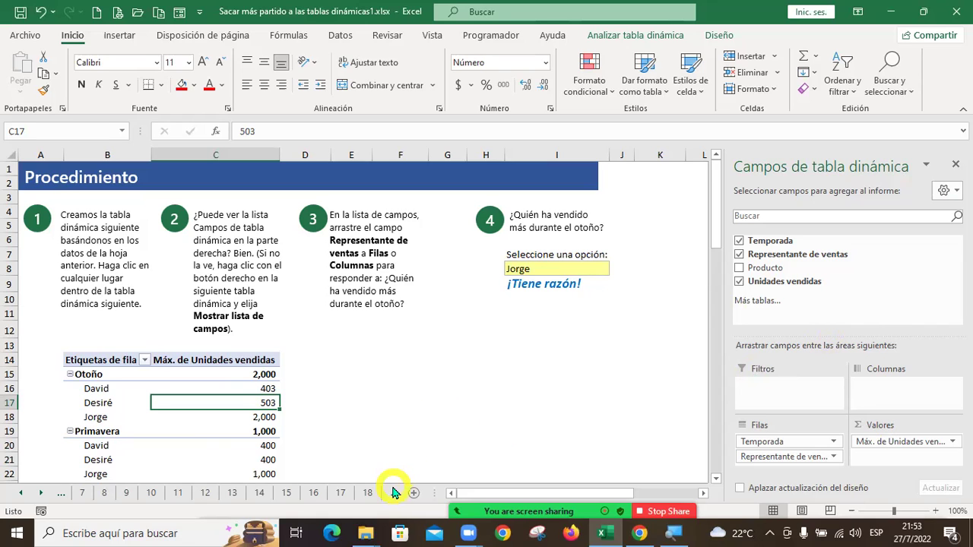
scroll(230, 415, "down", 2)
scroll(229, 415, "down", 3)
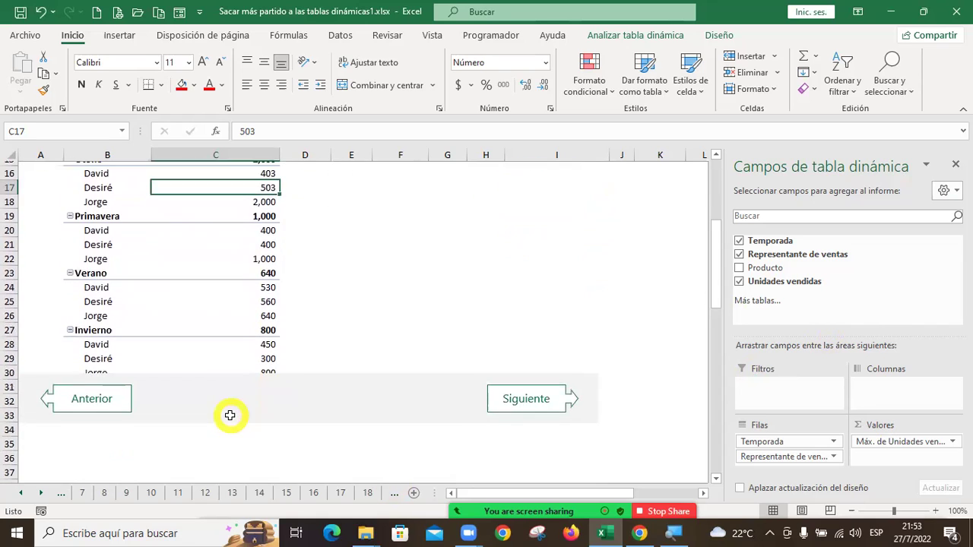
scroll(237, 413, "up", 4)
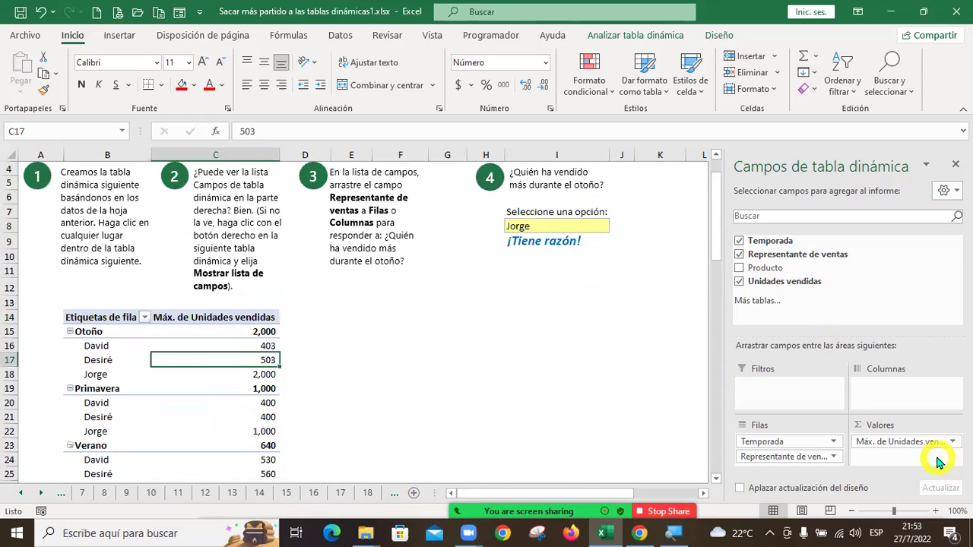
- Examine the remaining calculation types for the Unidades vendidas value field, from Mín. down to Varp, without applying any
left_click(952, 441)
left_click(886, 425)
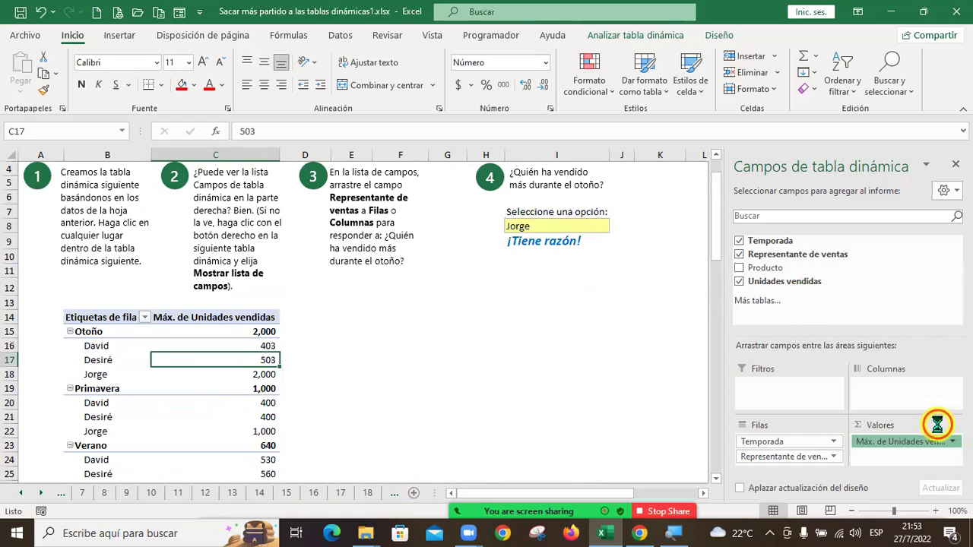
left_click(580, 260)
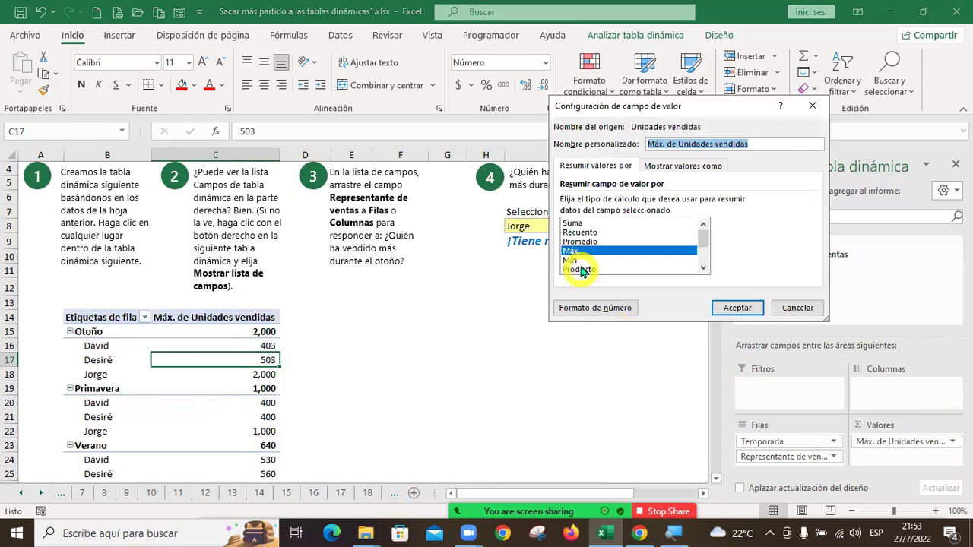
left_click(703, 253)
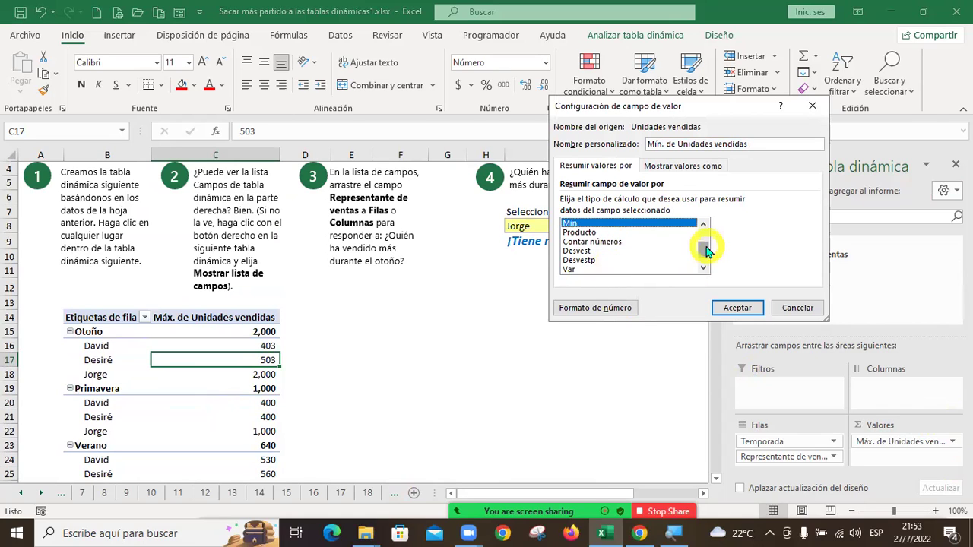
left_click(703, 265)
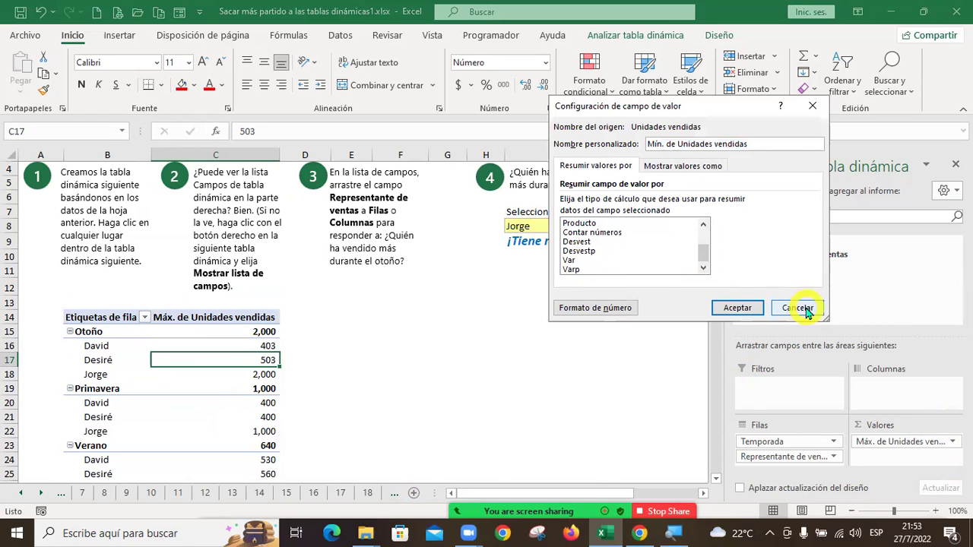
left_click(798, 307)
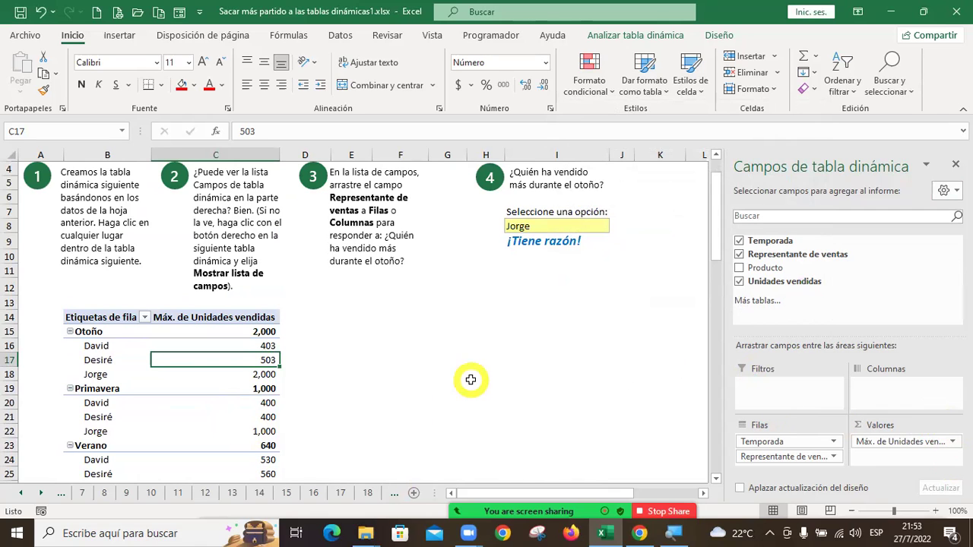
- Continue to the exercise on sheet 21, activate its pivot table at B13, and dismiss the trial notice
scroll(469, 380, "up", 1)
scroll(469, 380, "down", 7)
scroll(470, 384, "up", 7)
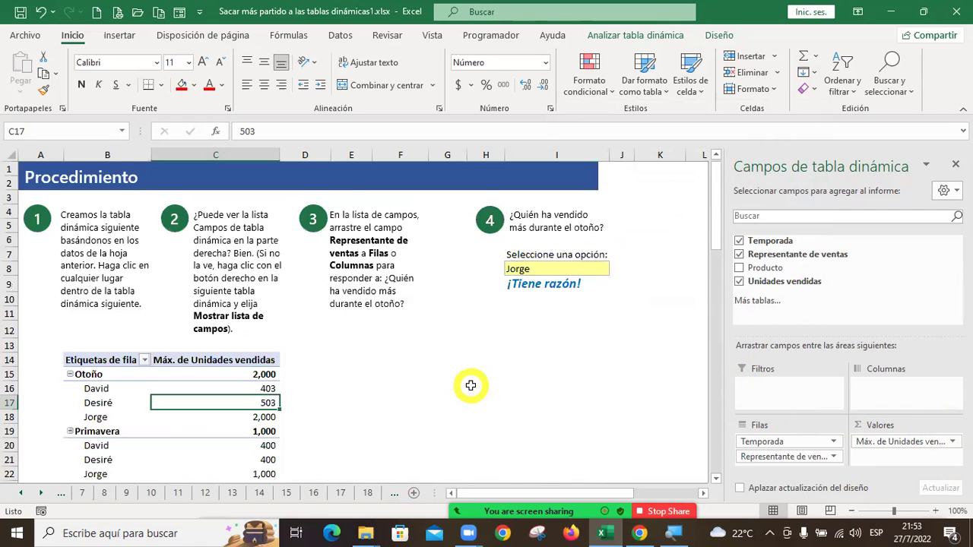
scroll(487, 393, "down", 5)
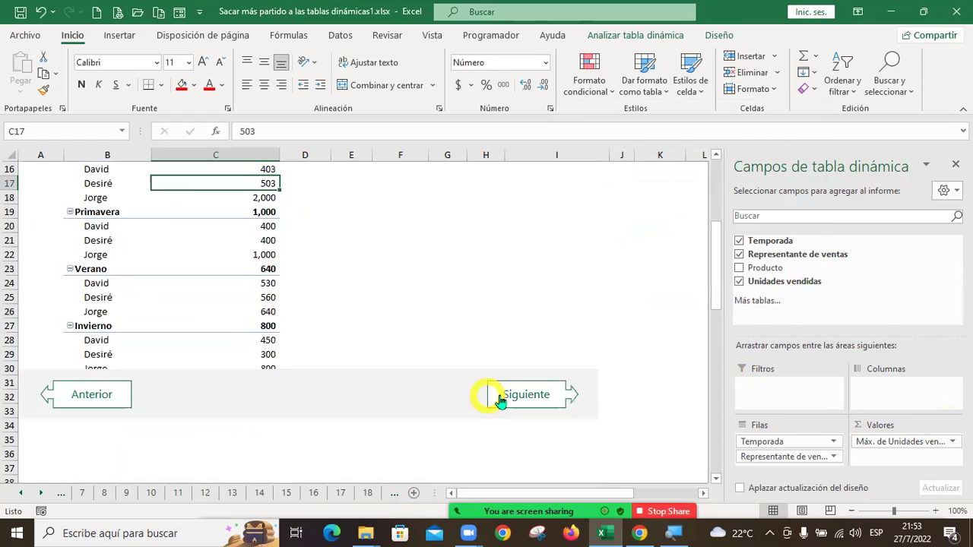
left_click(538, 401)
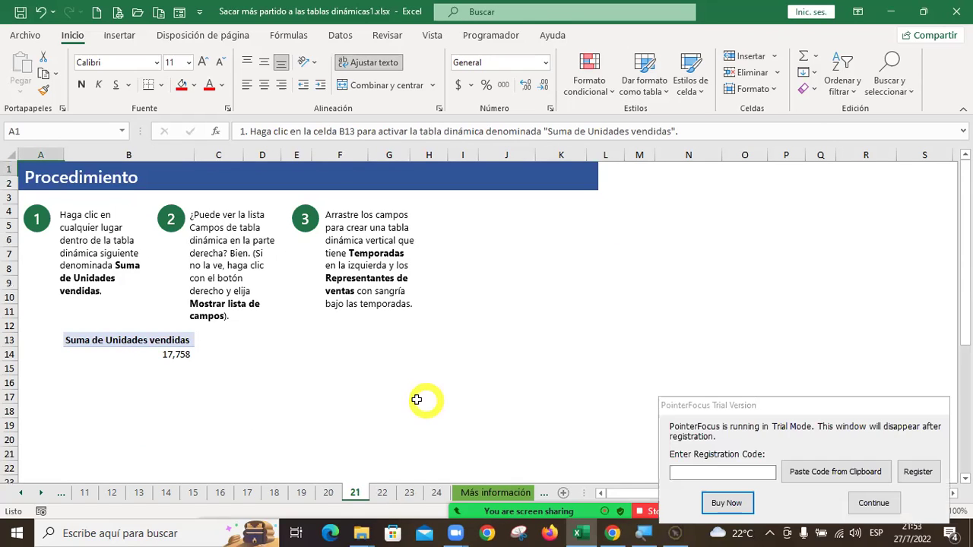
left_click(163, 341)
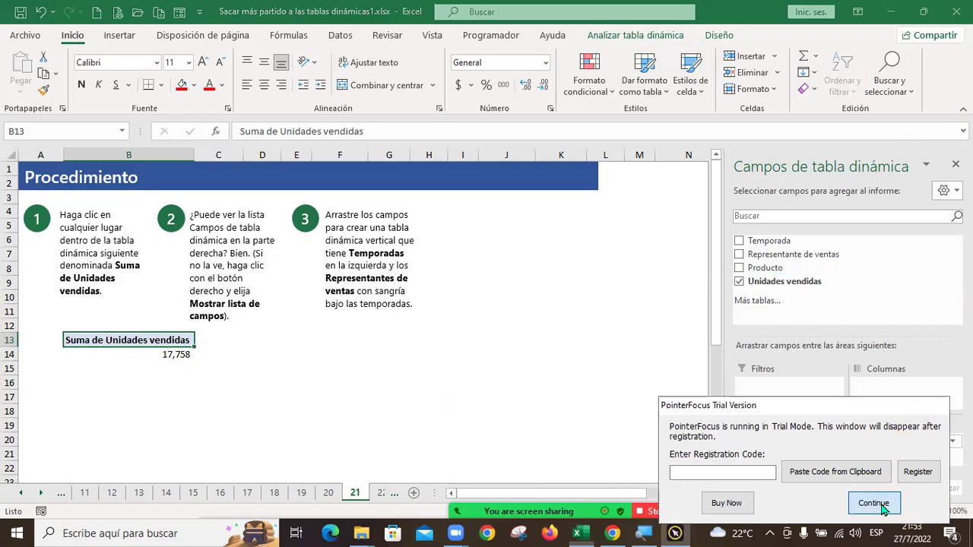
left_click(852, 502)
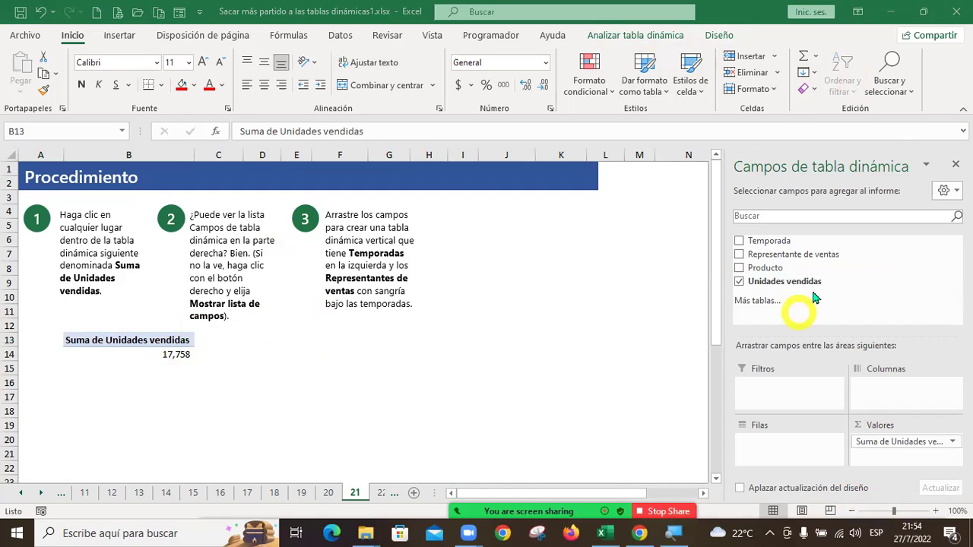
- Check the context options of the pivot table at B13 for the field list command, and close them without choosing any
left_click(164, 346)
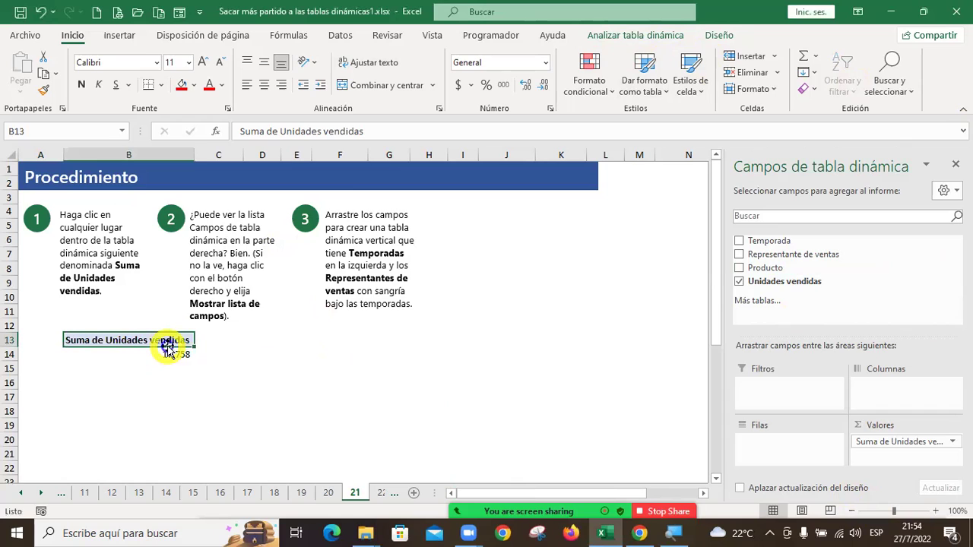
right_click(169, 344)
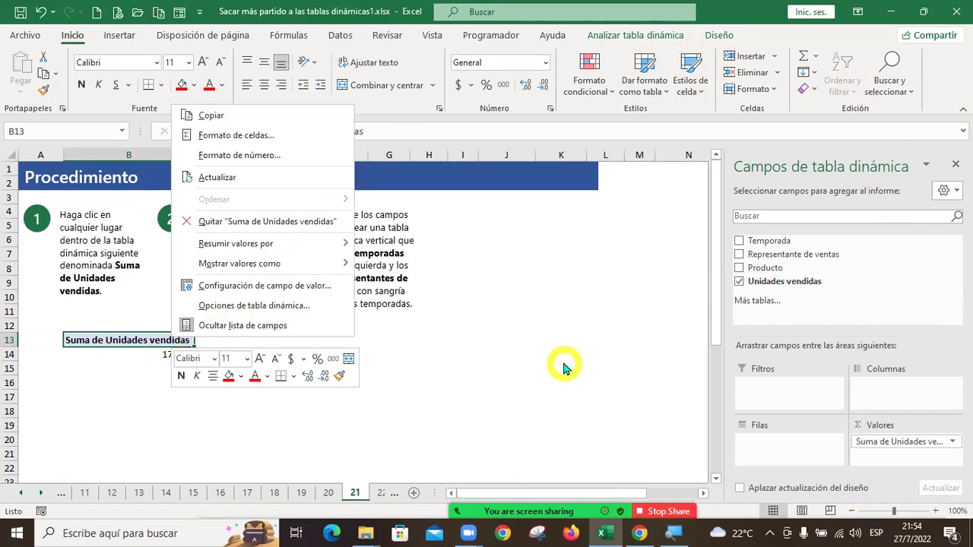
left_click(796, 274)
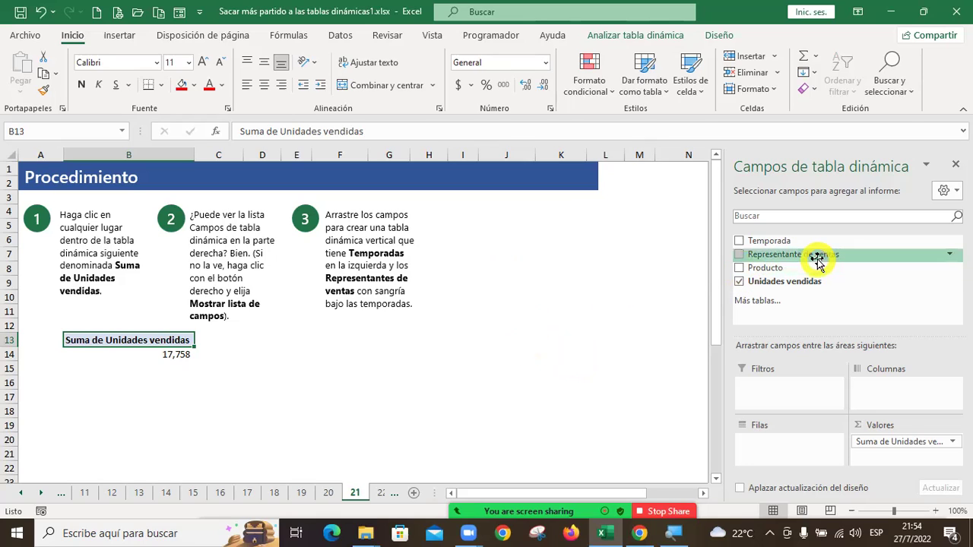
- Add Temporada and, beneath it, Representante de ventas as row fields, review the pivot table down to Total general, and dismiss the trial notice
left_click_drag(786, 239, 800, 447)
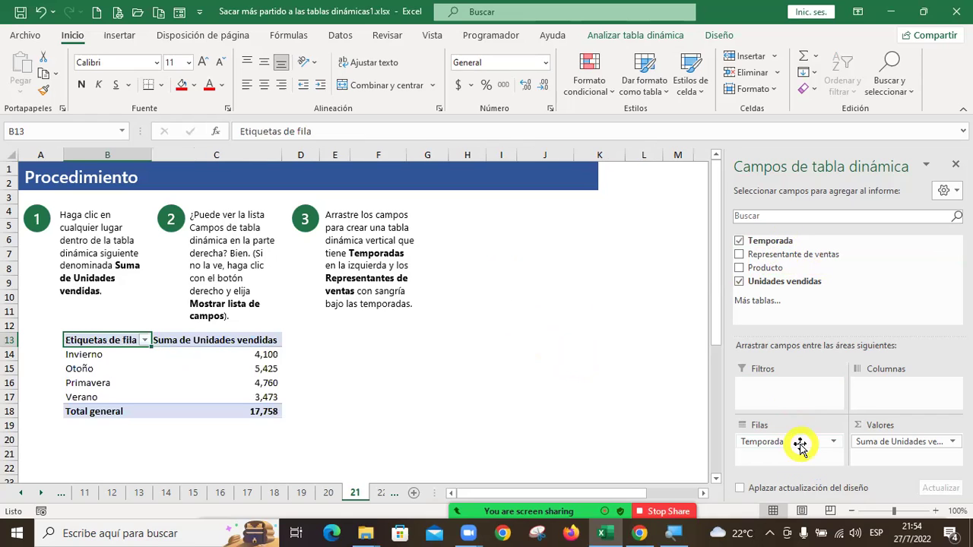
left_click_drag(775, 254, 795, 456)
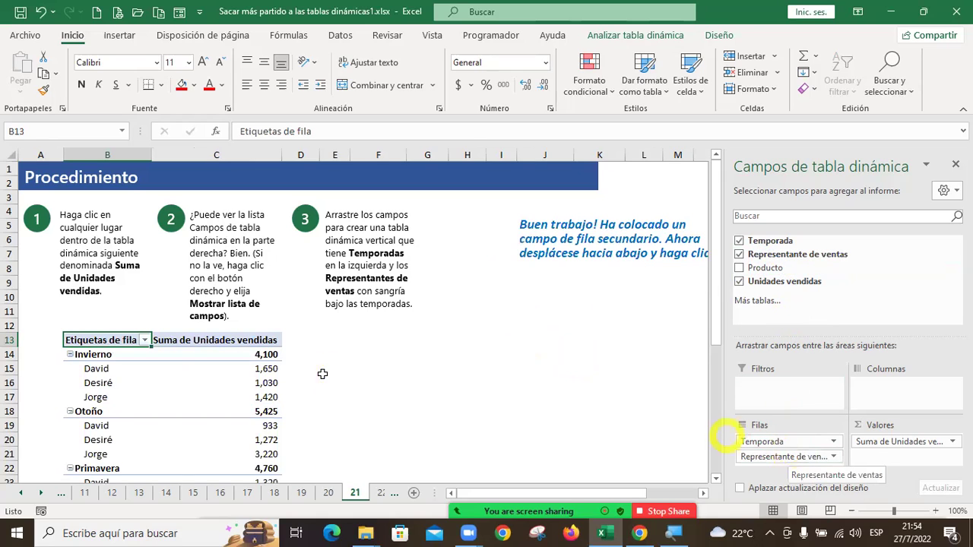
scroll(196, 381, "down", 7)
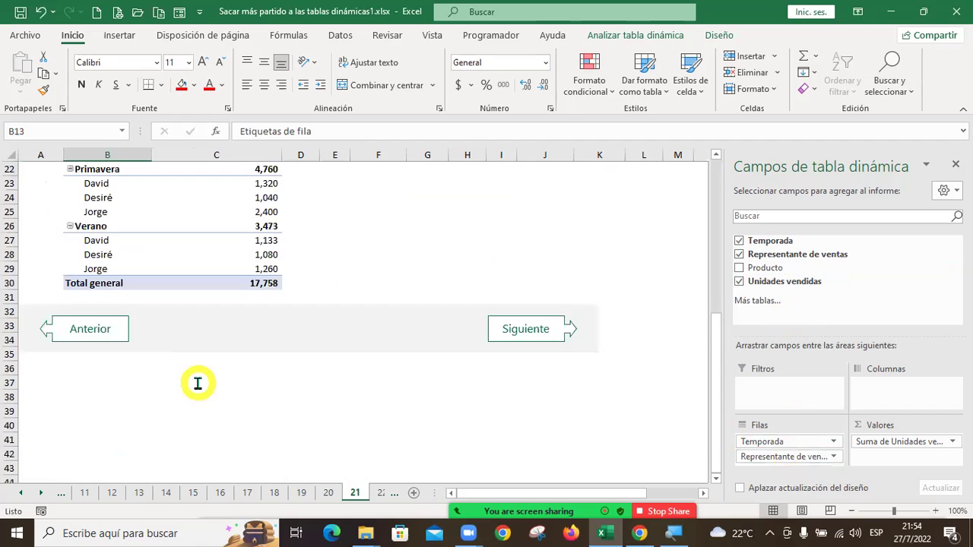
scroll(196, 382, "up", 6)
scroll(197, 383, "up", 1)
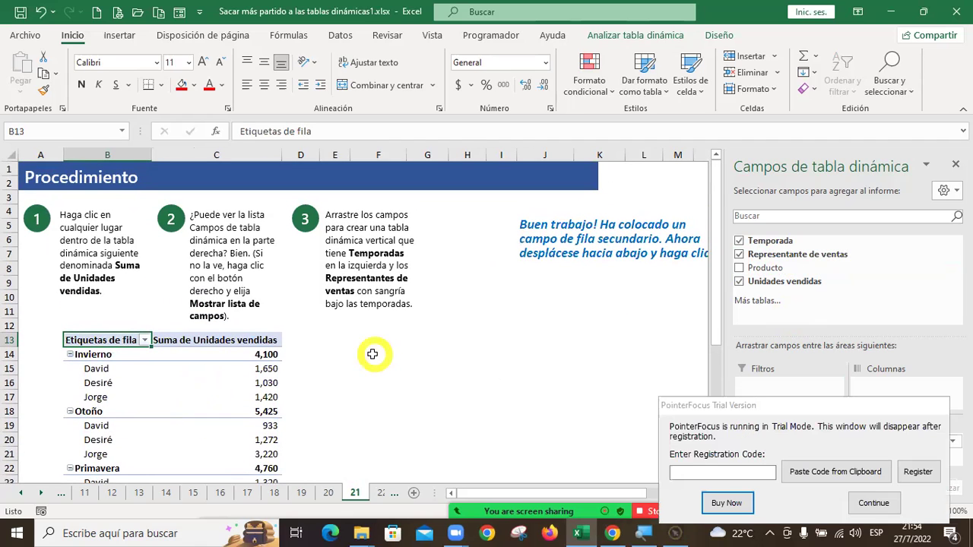
left_click(873, 502)
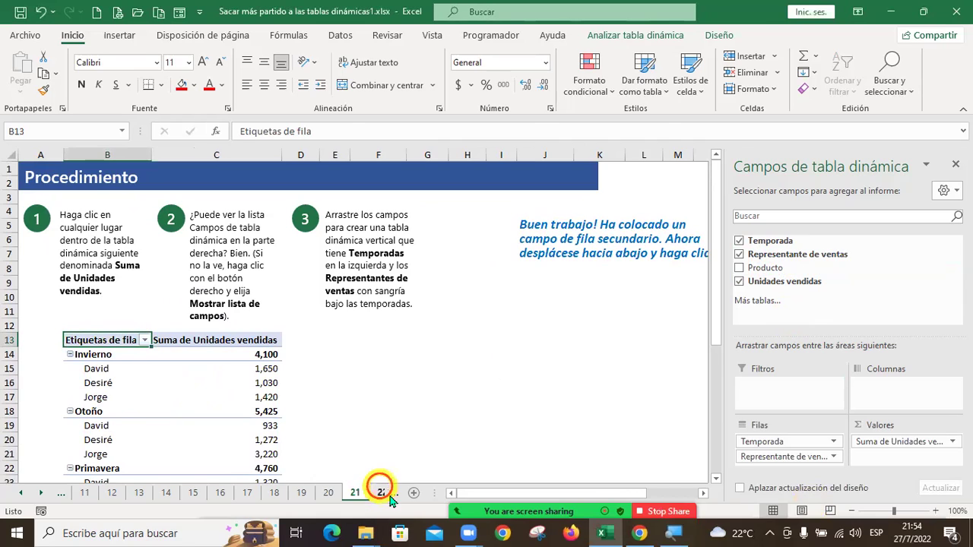
- On sheet 22, build the pivot table with Producto as the row field and Temporada as the column field
left_click(374, 492)
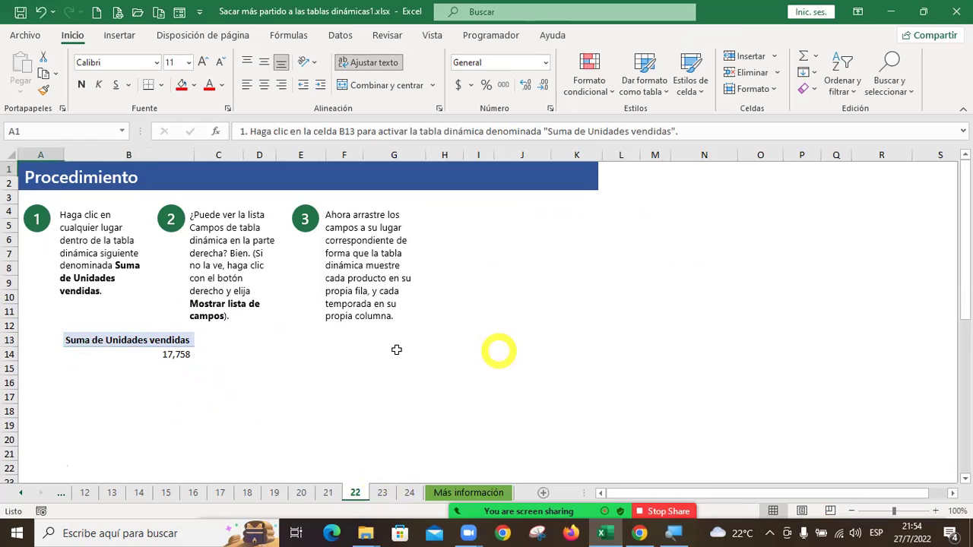
left_click(174, 354)
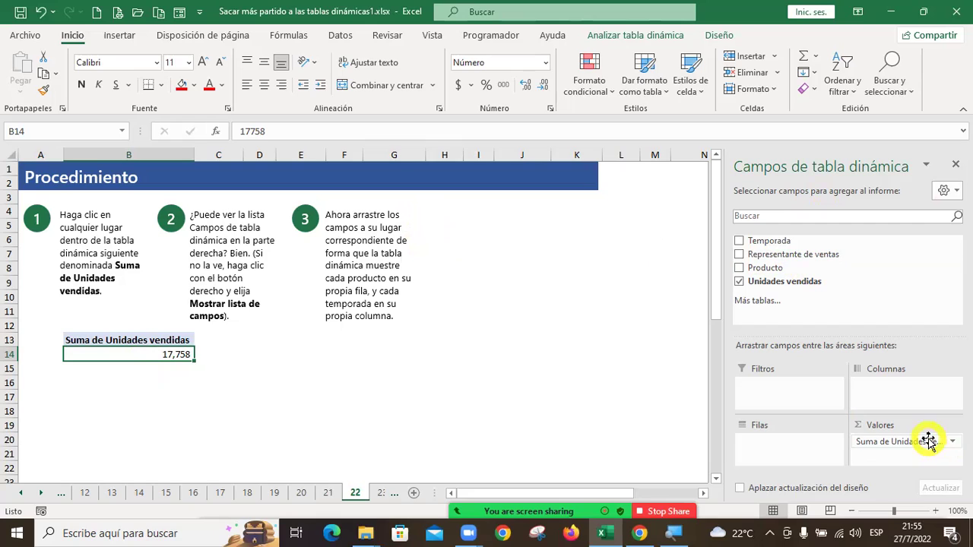
left_click_drag(760, 267, 795, 449)
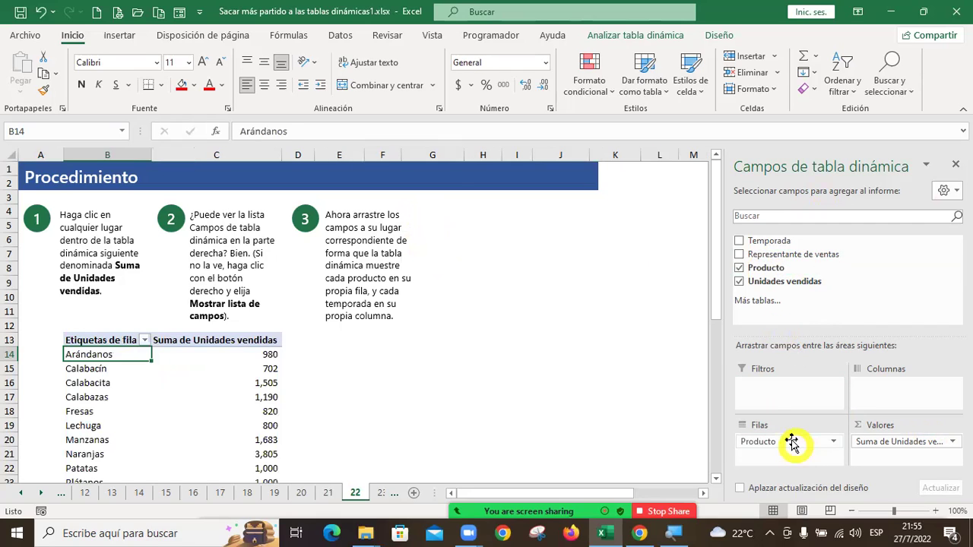
scroll(157, 380, "down", 5)
scroll(157, 381, "up", 5)
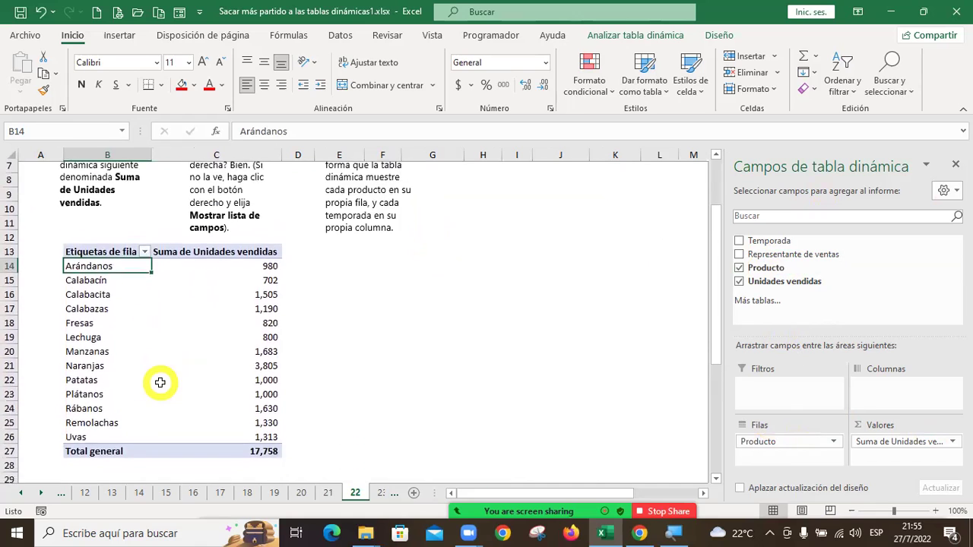
left_click_drag(790, 240, 888, 402)
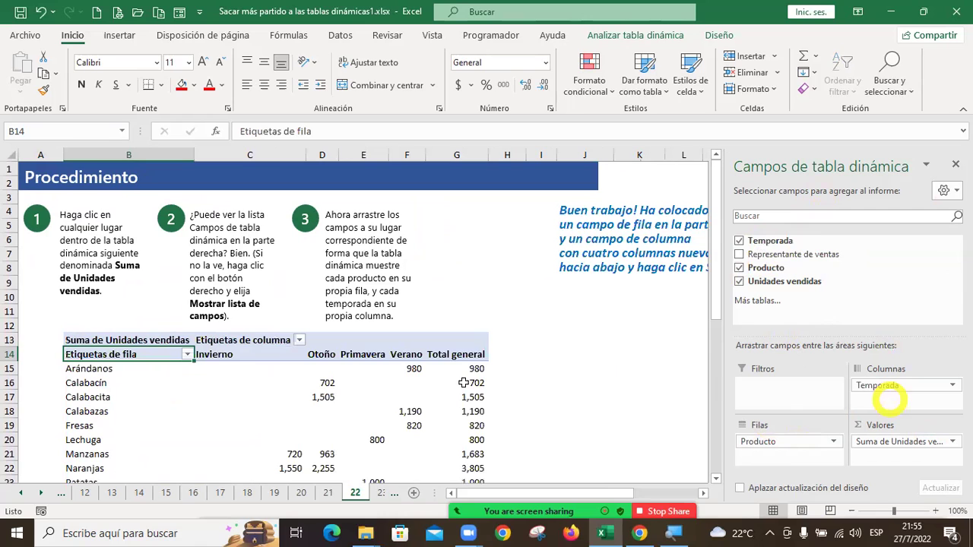
- Review the units sold per product and season on sheet 22, and examine the feedback formula in J4
scroll(341, 389, "down", 3)
scroll(339, 390, "up", 2)
scroll(339, 389, "down", 1)
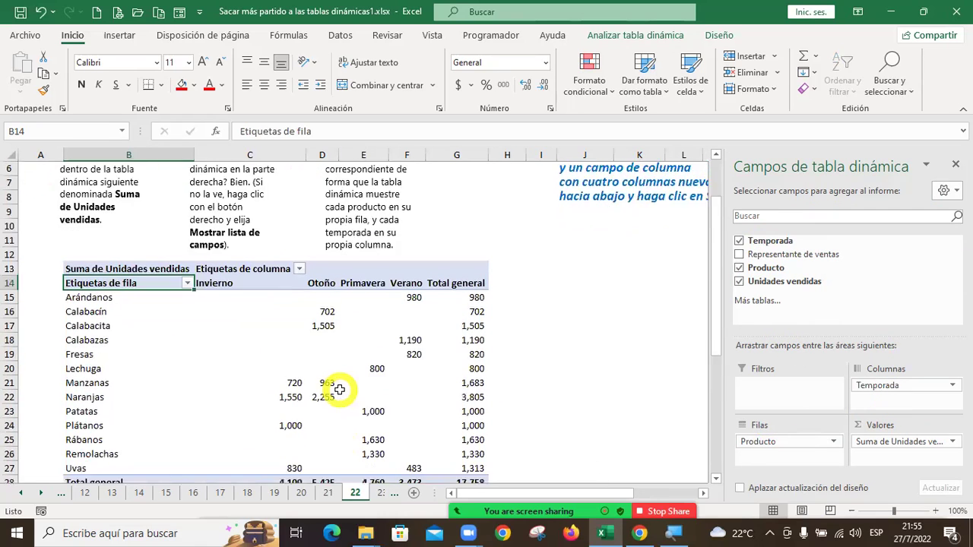
scroll(337, 380, "up", 2)
left_click(591, 213)
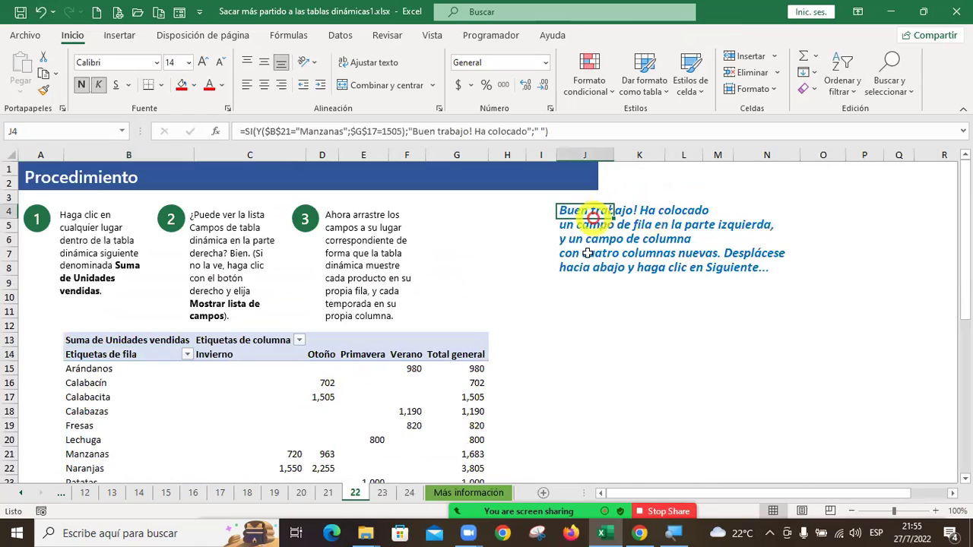
- Examine the units sold per season for Arándanos and Calabacín in the sheet 22 pivot table, and reread the exercise instructions
scroll(570, 288, "down", 4)
left_click(568, 296)
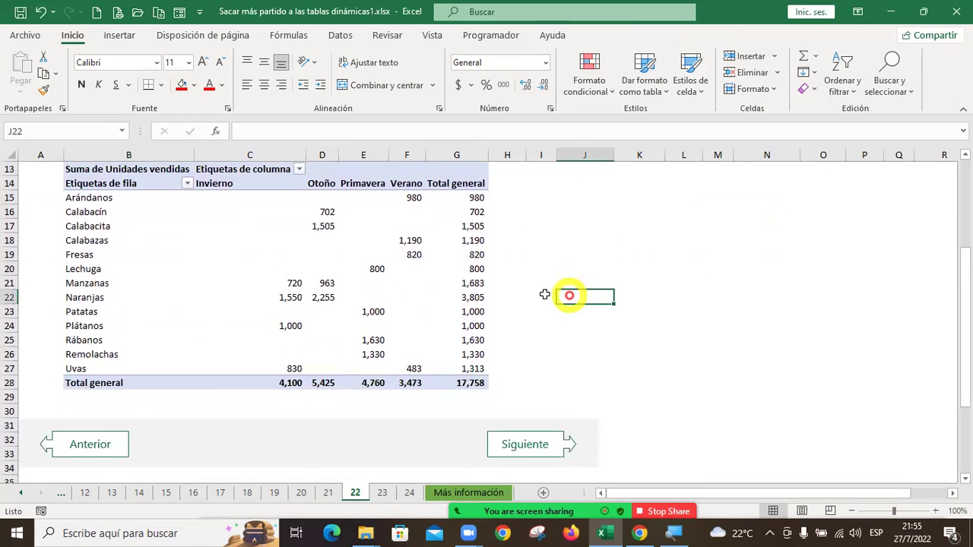
left_click(89, 198)
left_click(416, 196)
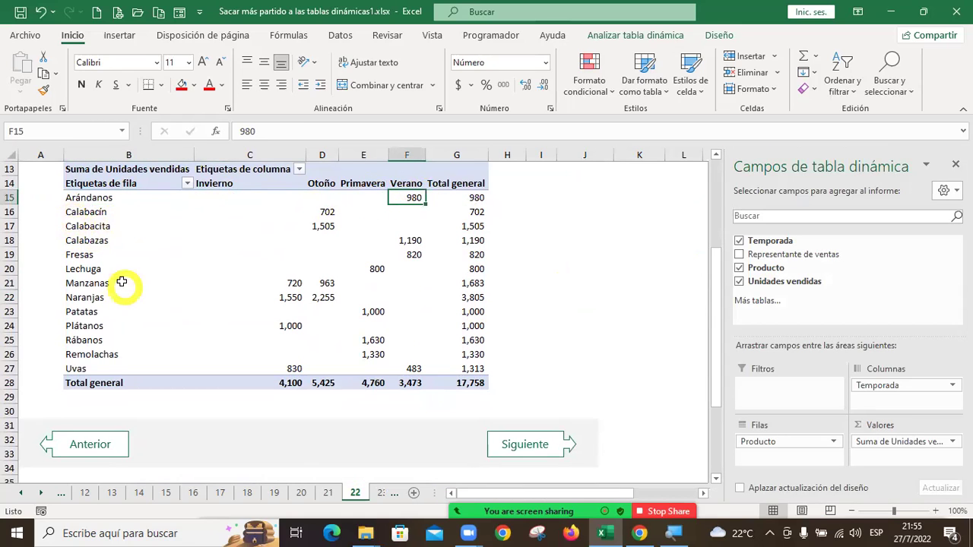
left_click(92, 213)
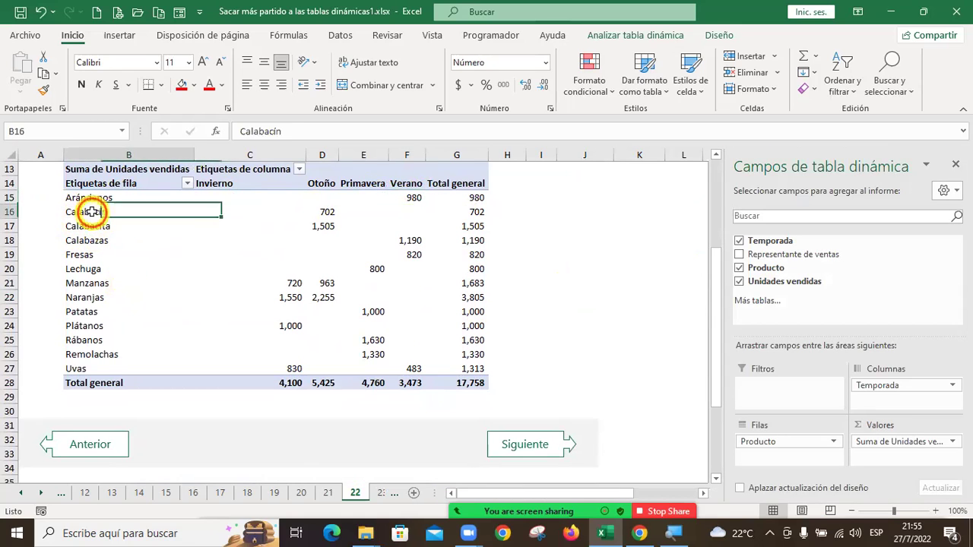
left_click(323, 212)
left_click(874, 504)
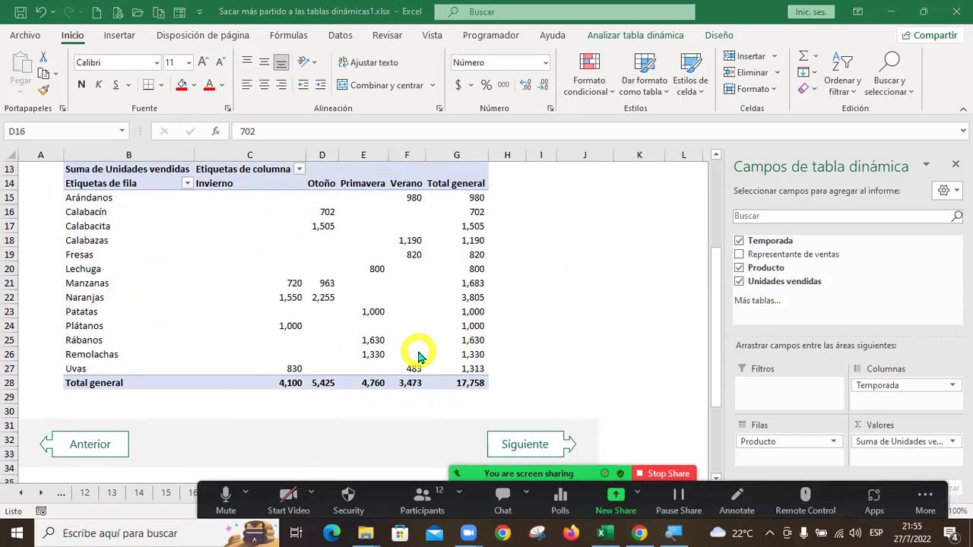
scroll(418, 356, "up", 2)
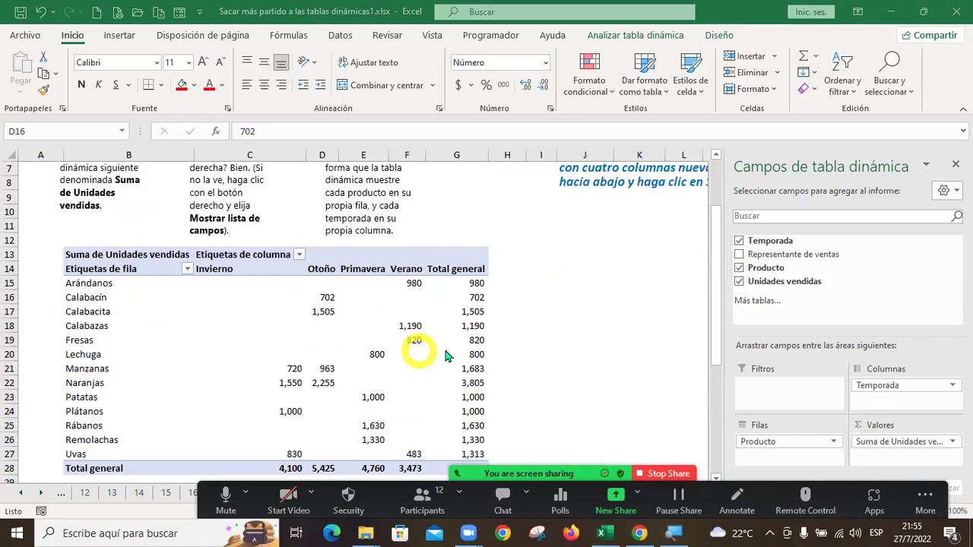
scroll(494, 395, "up", 2)
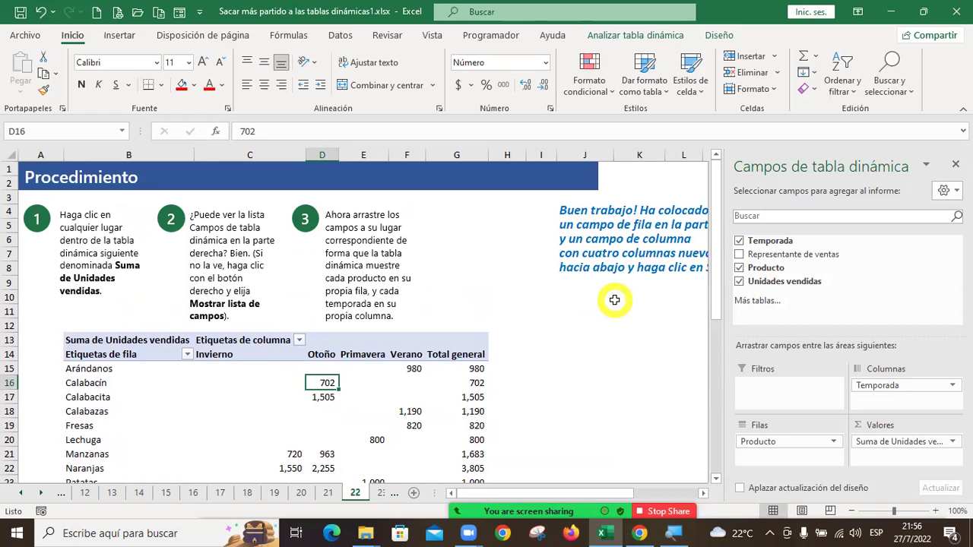
- Advance to the exercise on sheet 23, activate its pivot table, and examine the instructions and the wide column layout
scroll(592, 315, "down", 5)
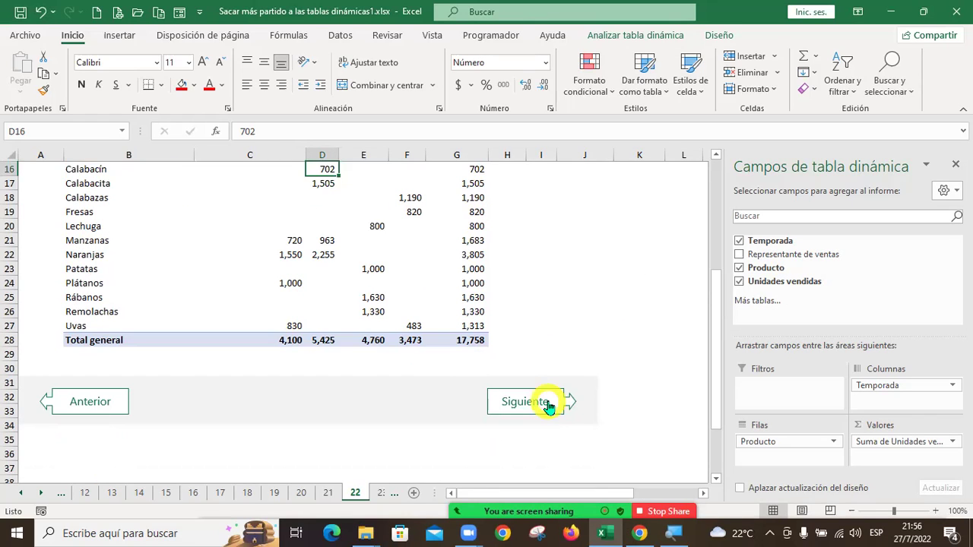
left_click(548, 407)
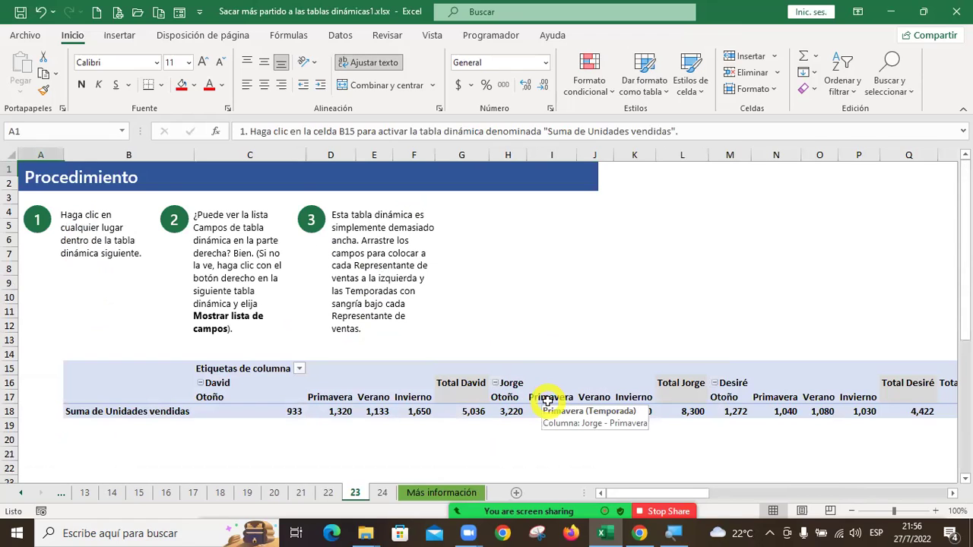
left_click(323, 411)
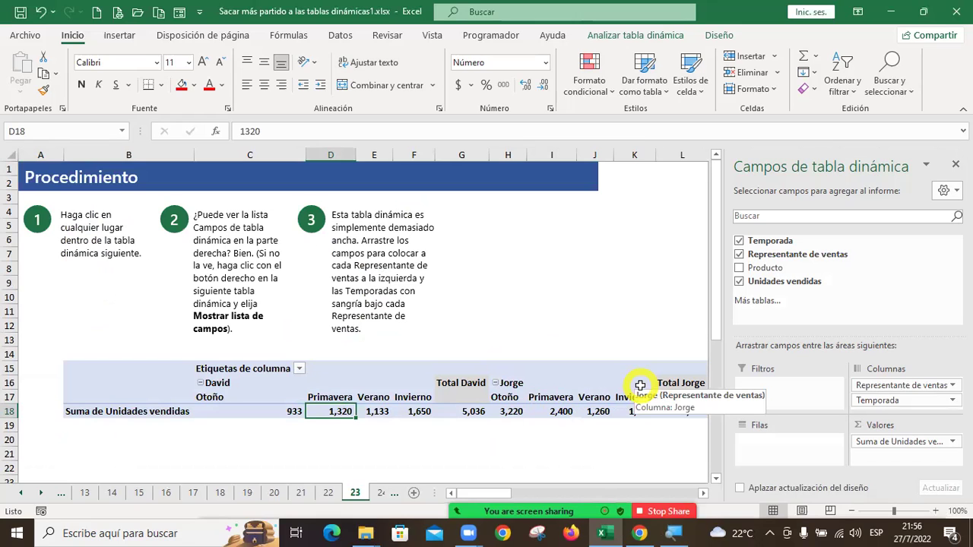
scroll(462, 352, "up", 3)
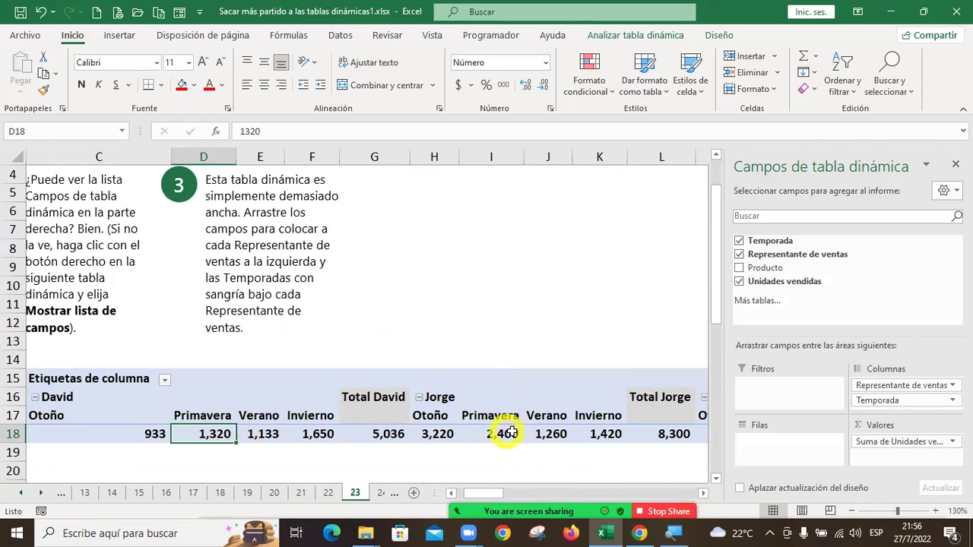
key("Left")
key("ctrl+Home")
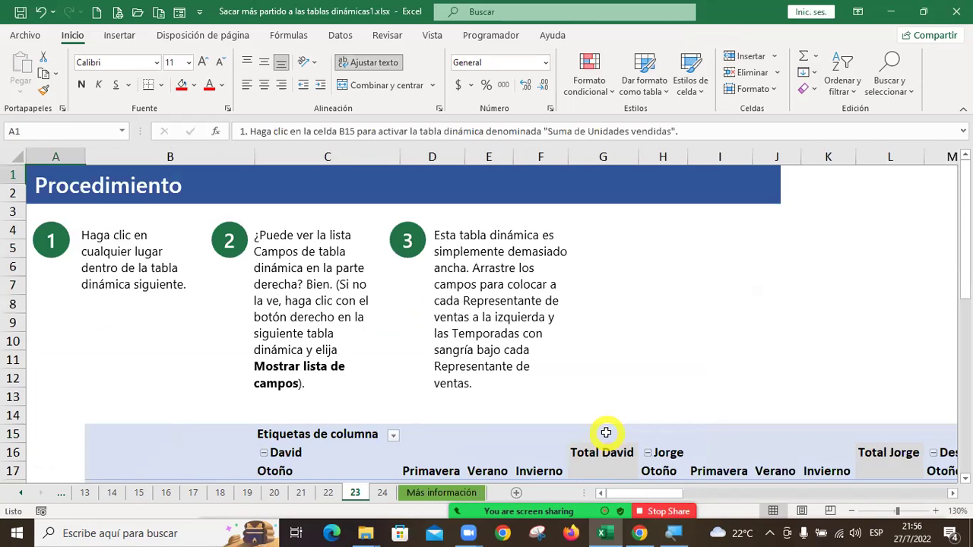
scroll(614, 343, "down", 4)
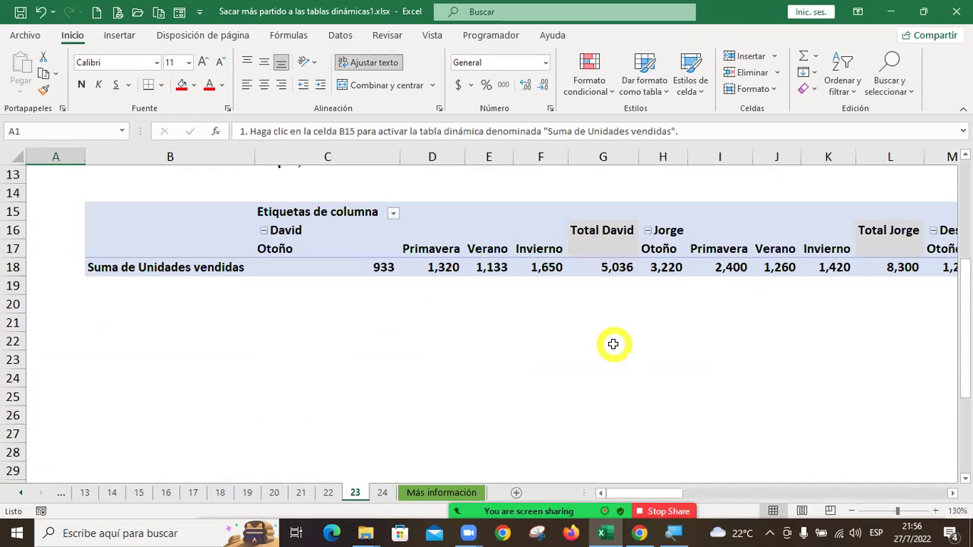
- Highlight the first sales representative's season headings, Otoño to Invierno, in row 17 of the pivot table
left_click(225, 262)
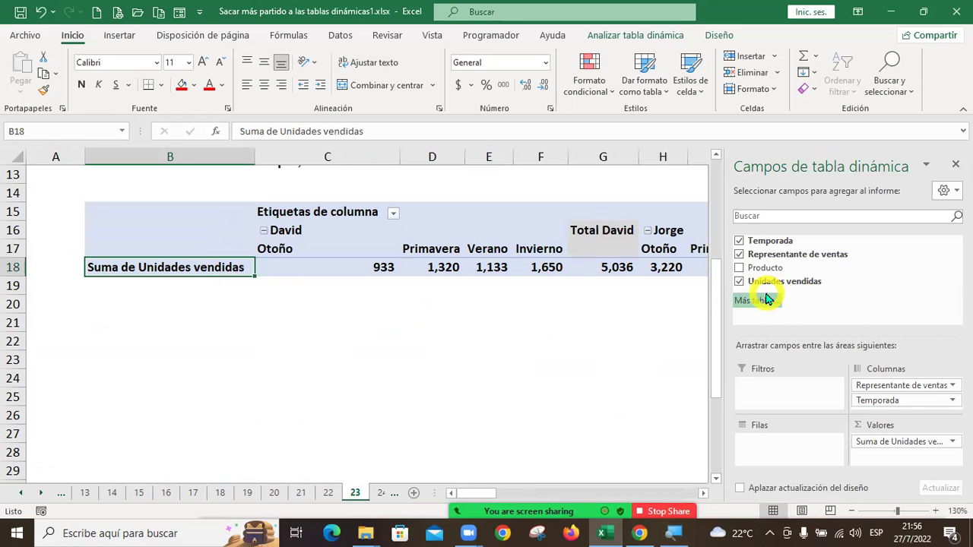
key("Up")
key("Right")
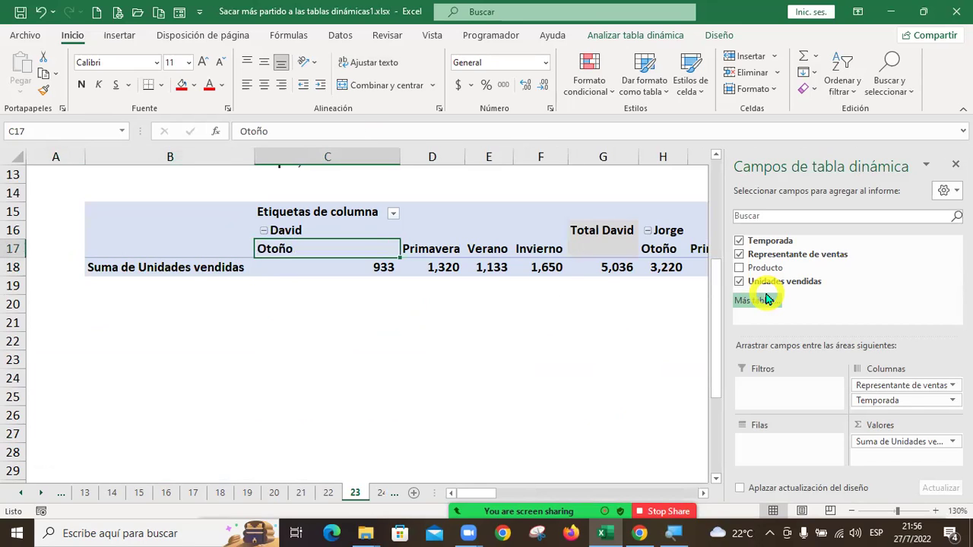
key("Up")
key("Down")
key("shift+Right")
key("shift+Right")
key("shift+Right")
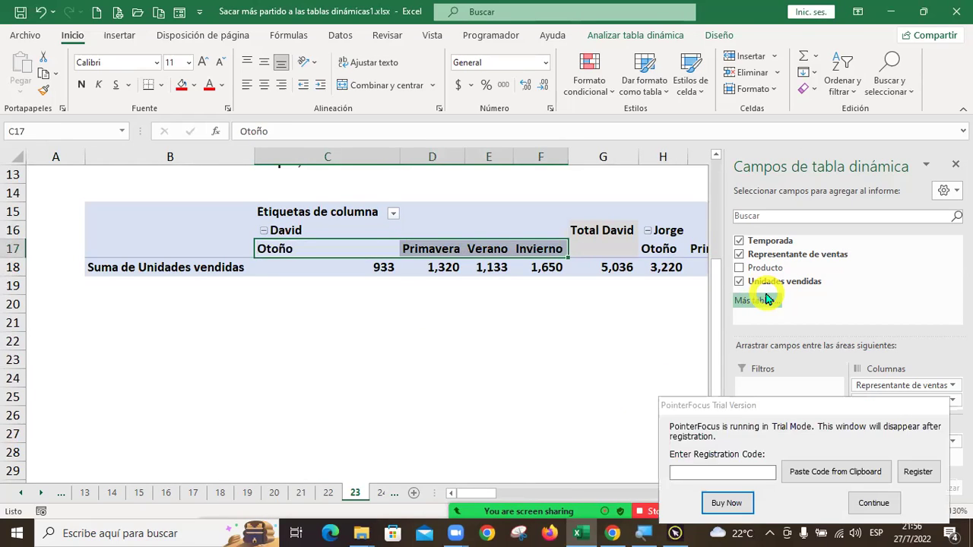
- Highlight the second sales representative's season headings in row 17, from Otoño through the total column
key("Right")
key("Right")
key("Right")
key("Right")
key("Right")
key("Right")
key("Left")
key("Up")
key("Right")
key("Left")
key("Down")
key("shift+Right")
key("shift+Right")
key("shift+Right")
key("shift+Right")
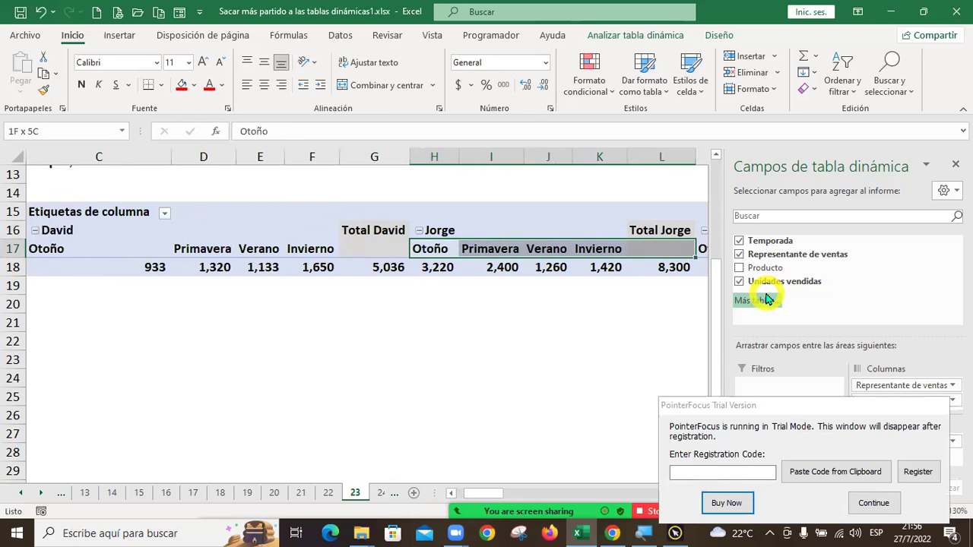
- Highlight the third sales representative's season headings in row 17, from Otoño through the total column, as far as Total general
key("Right")
key("Right")
key("Right")
key("Right")
key("Right")
key("Right")
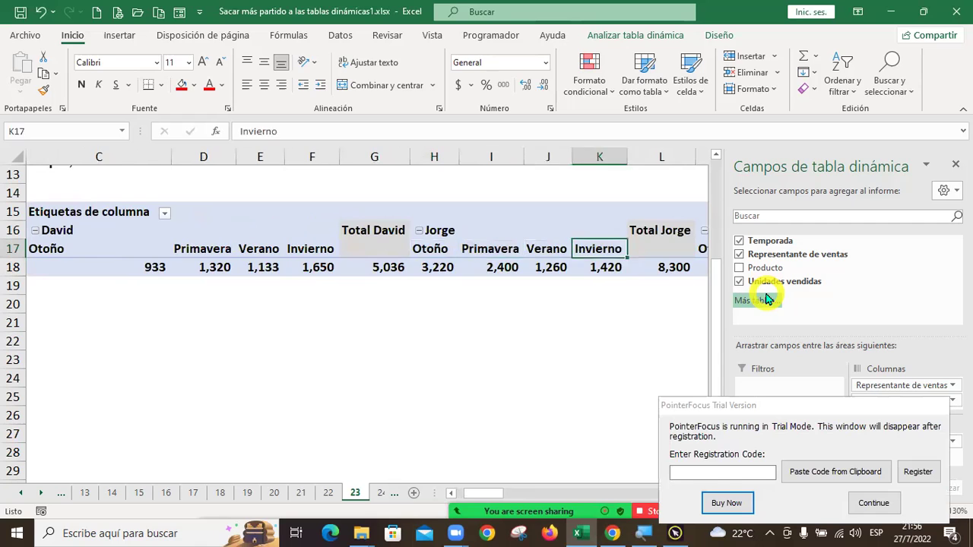
key("Up")
key("Left")
key("Down")
key("shift+Right")
key("shift+Right")
key("shift+Right")
key("shift+Right")
key("shift+Right")
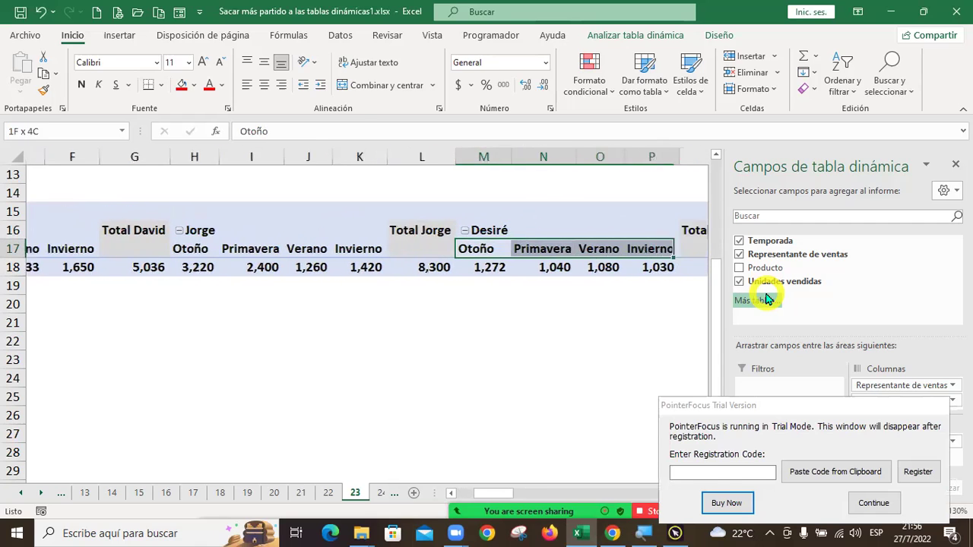
key("shift+Left")
key("shift+Left")
key("shift+Left")
key("shift+Right")
key("shift+Right")
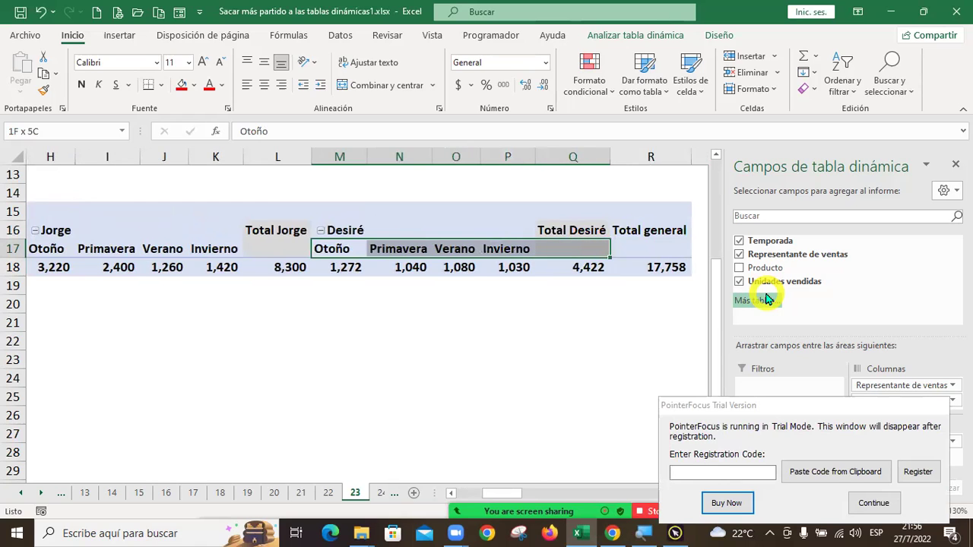
- Return to the start of sheet 23, activate its pivot table at F17, and dismiss the trial notice
key("ctrl+Home")
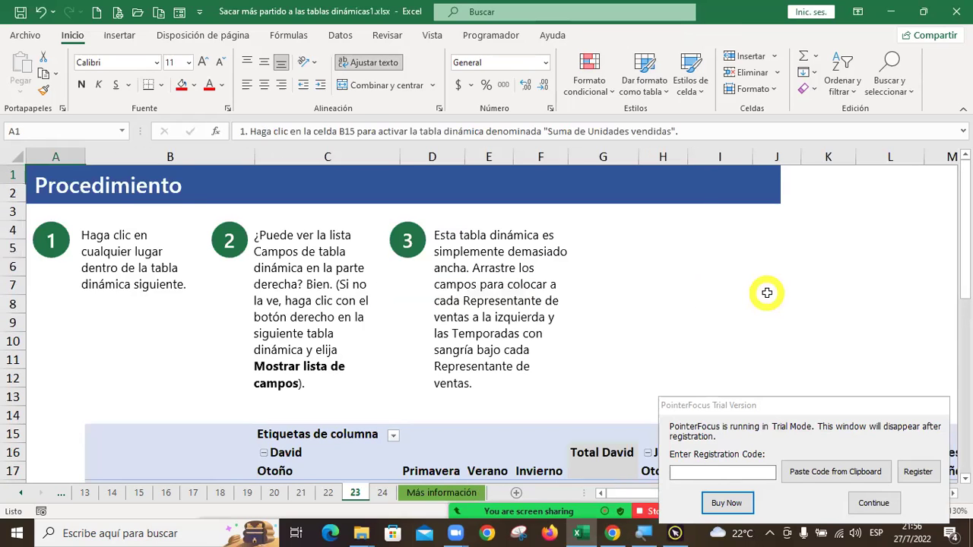
left_click(674, 309)
scroll(674, 309, "down", 1)
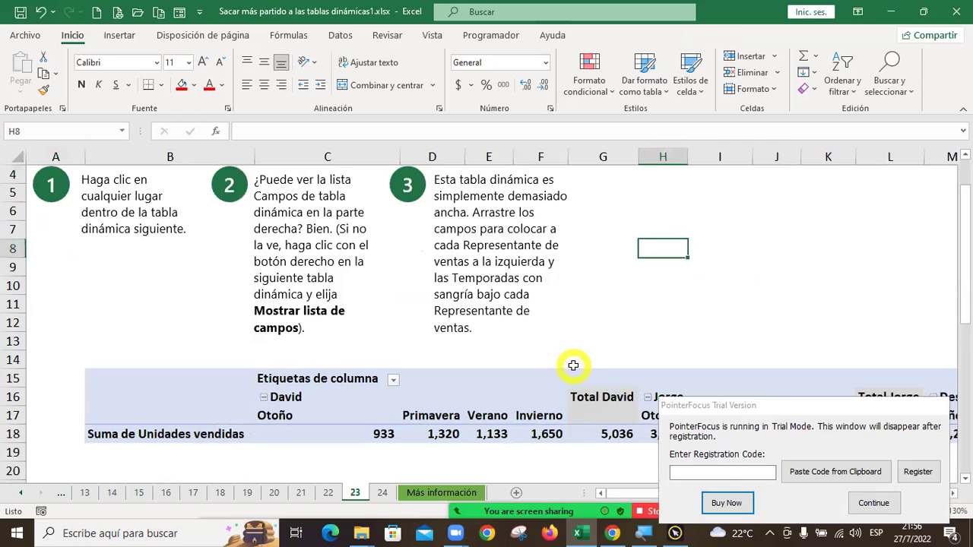
left_click(537, 418)
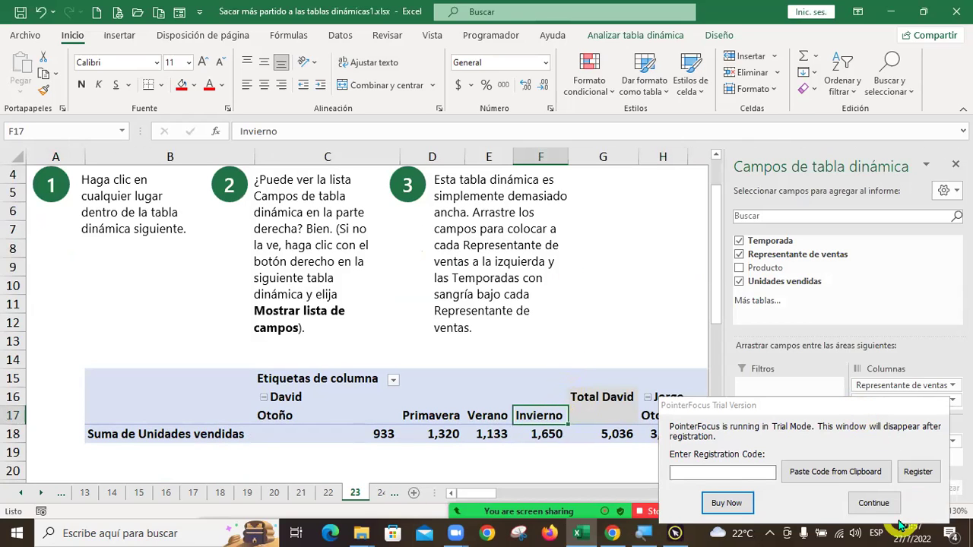
left_click(874, 503)
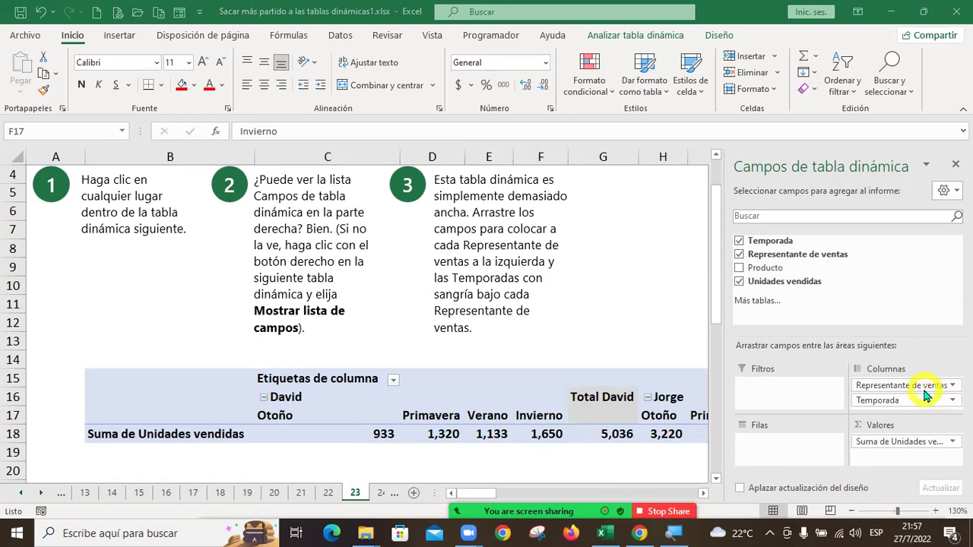
- Move Representante de ventas and, beneath it, Temporada from the column fields to the row fields, and review the rearranged pivot table
left_click_drag(931, 386, 808, 445)
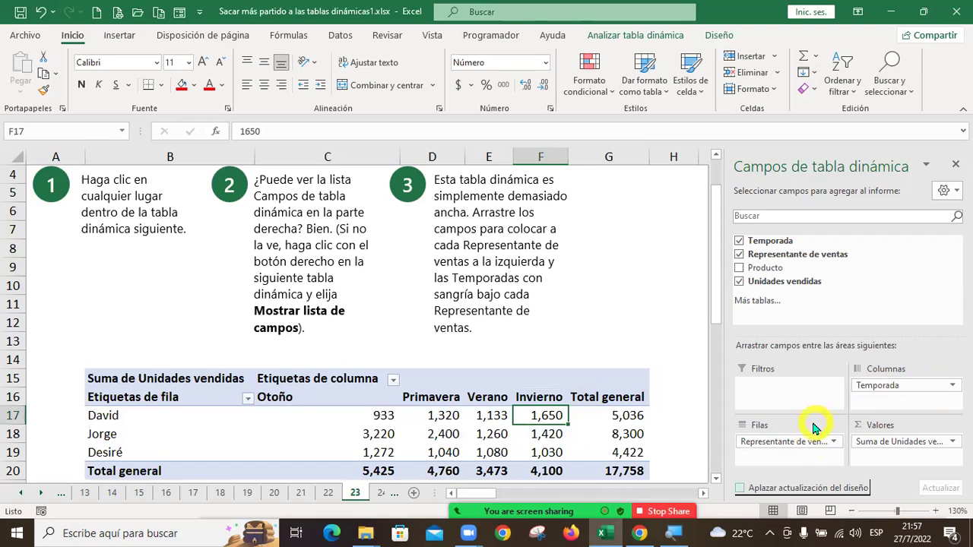
left_click(904, 386)
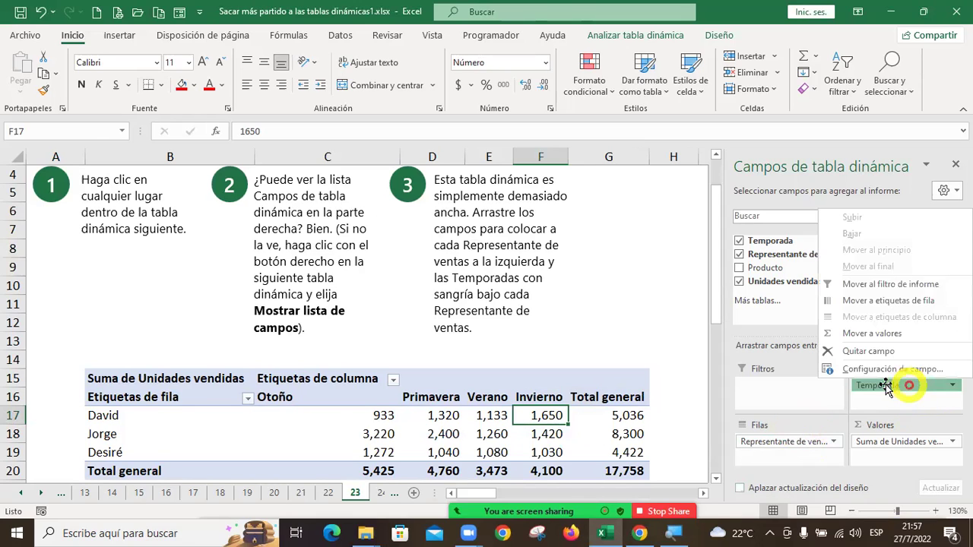
left_click_drag(904, 386, 808, 461)
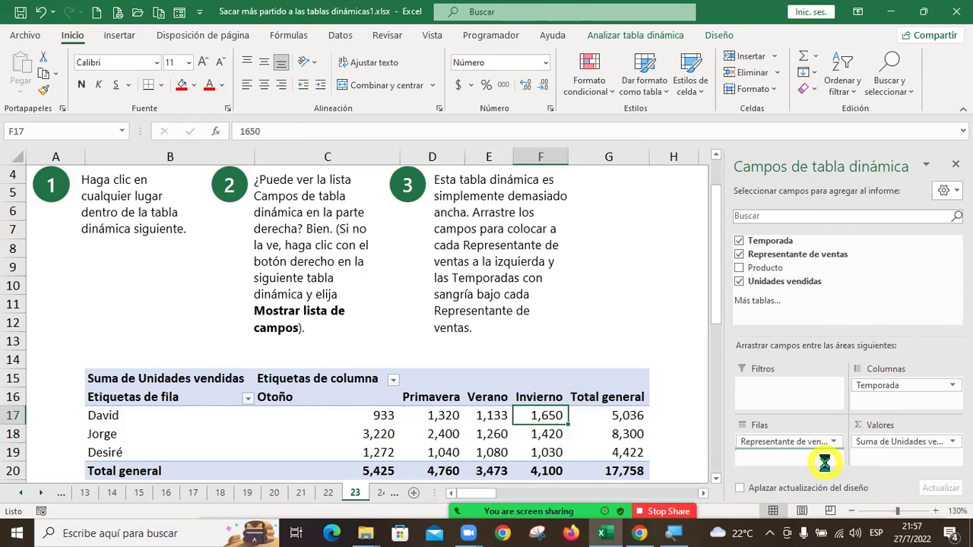
scroll(441, 394, "down", 2)
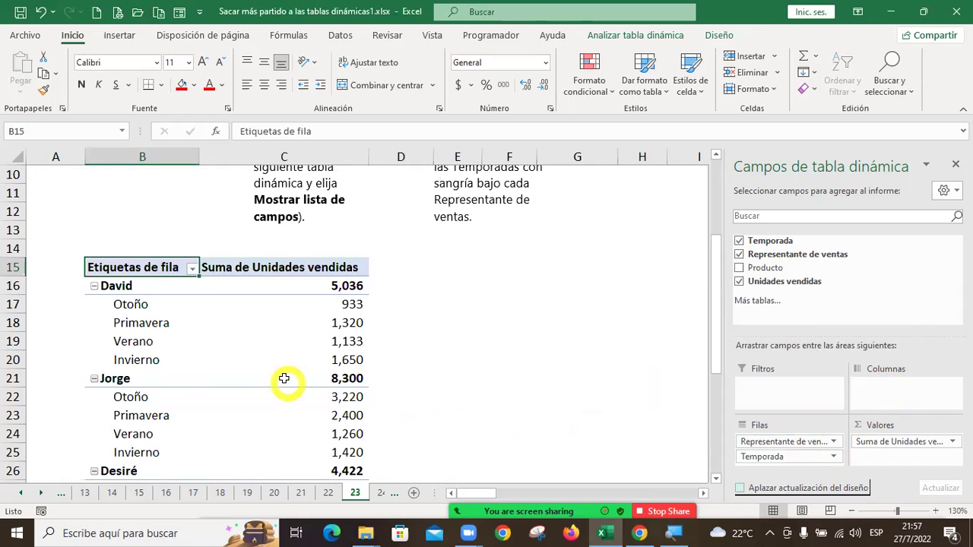
mouse_move(284, 378)
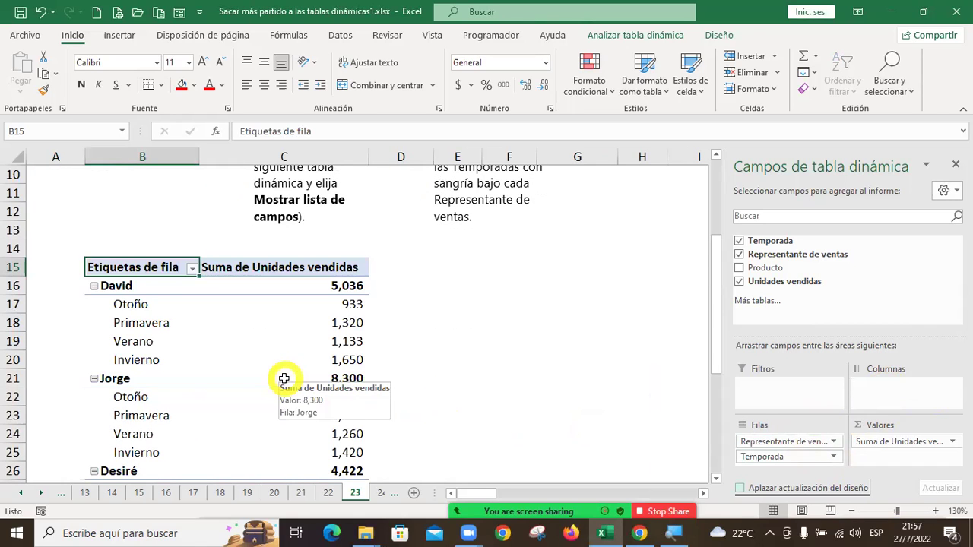
scroll(283, 378, "down", 3)
scroll(283, 378, "up", 2)
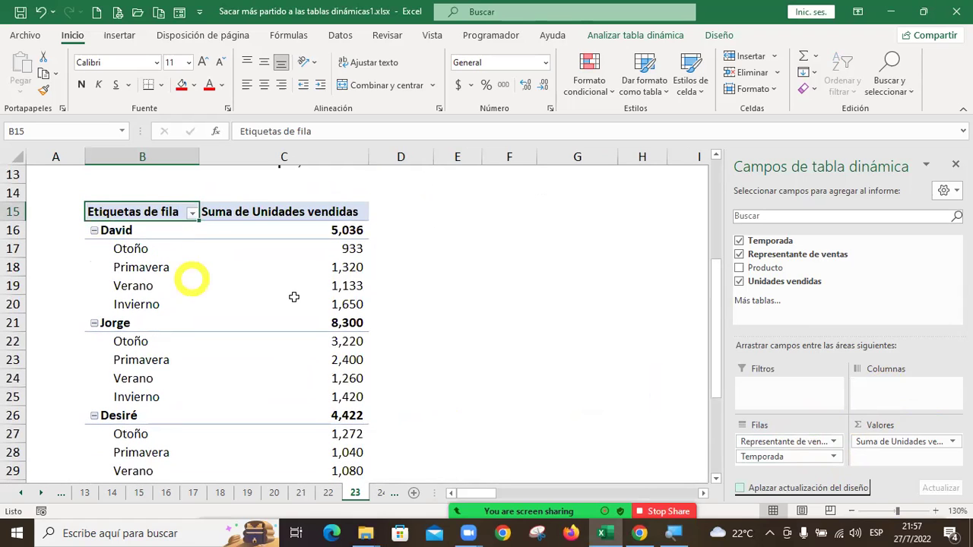
scroll(404, 297, "up", 4)
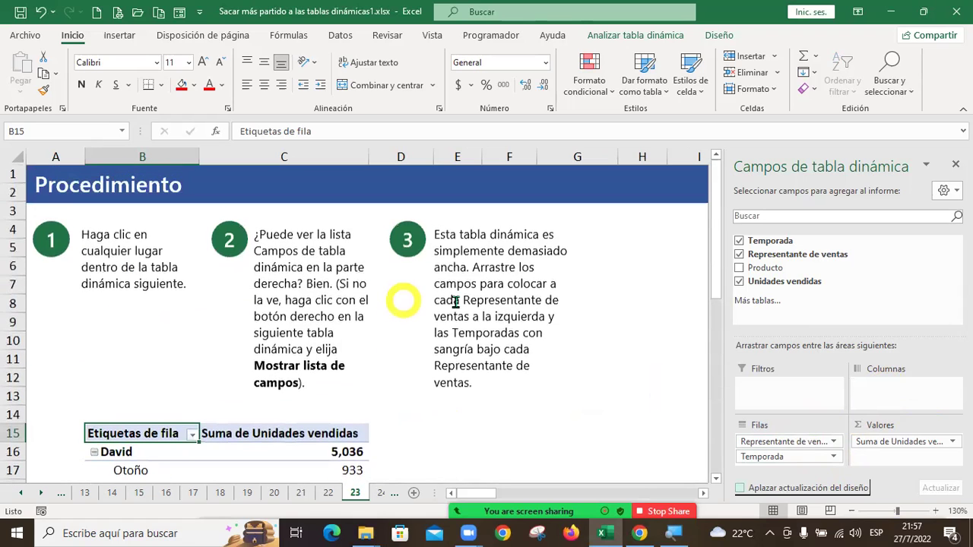
- Dismiss the trial notice, advance to the exercise on sheet 24, and activate its pivot table at B14
scroll(707, 370, "down", 3)
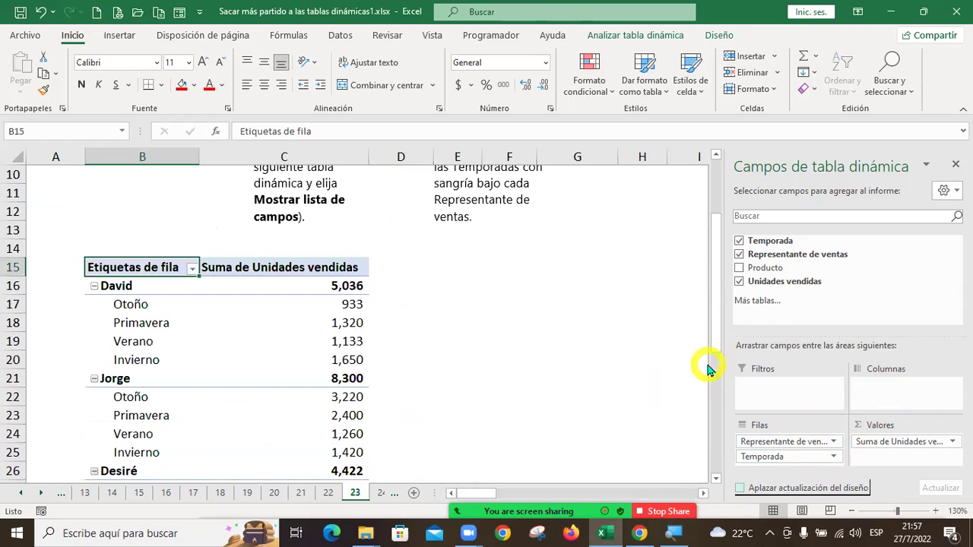
scroll(707, 369, "down", 4)
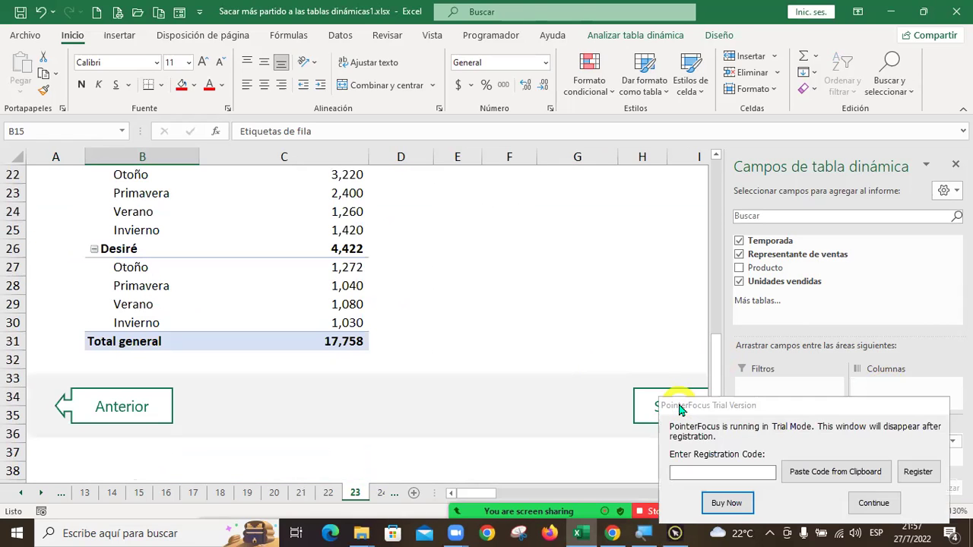
left_click(872, 503)
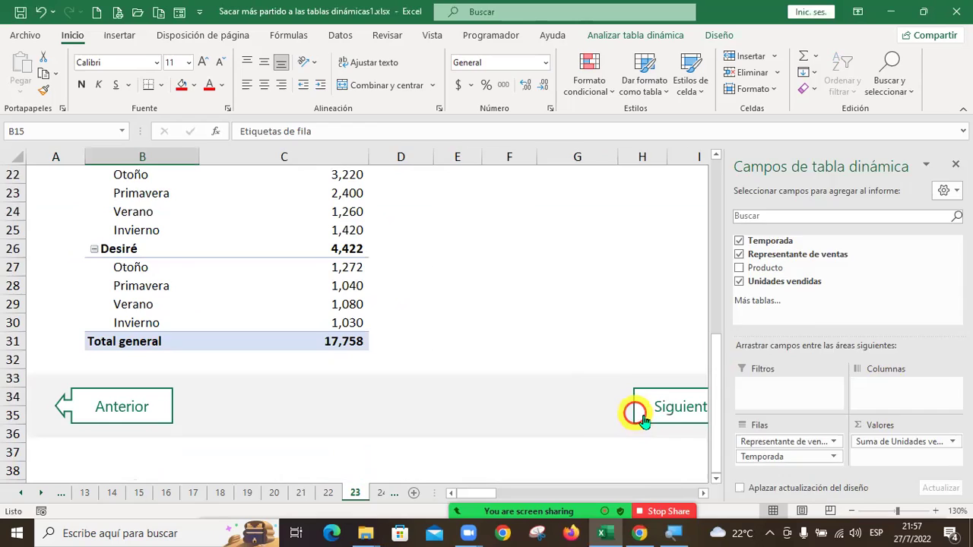
left_click(641, 414)
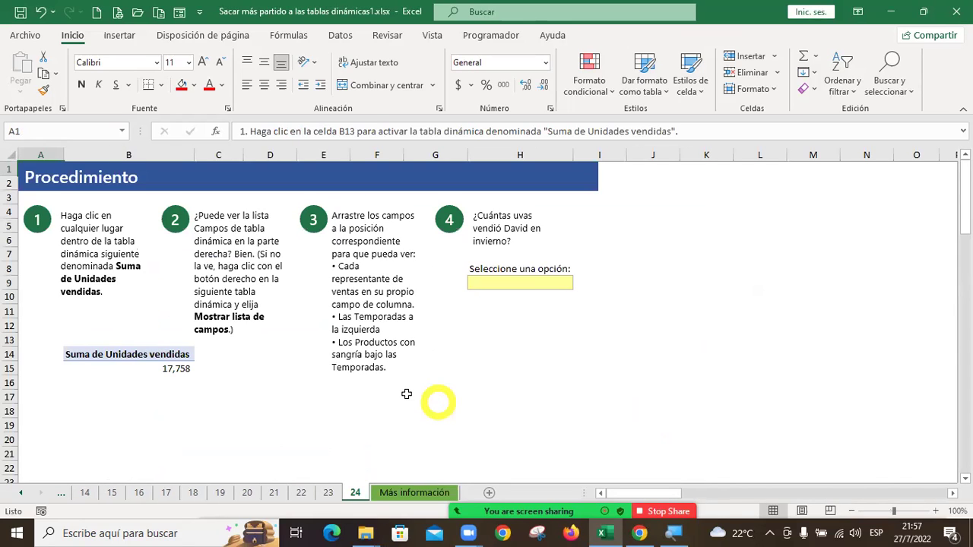
left_click(136, 354)
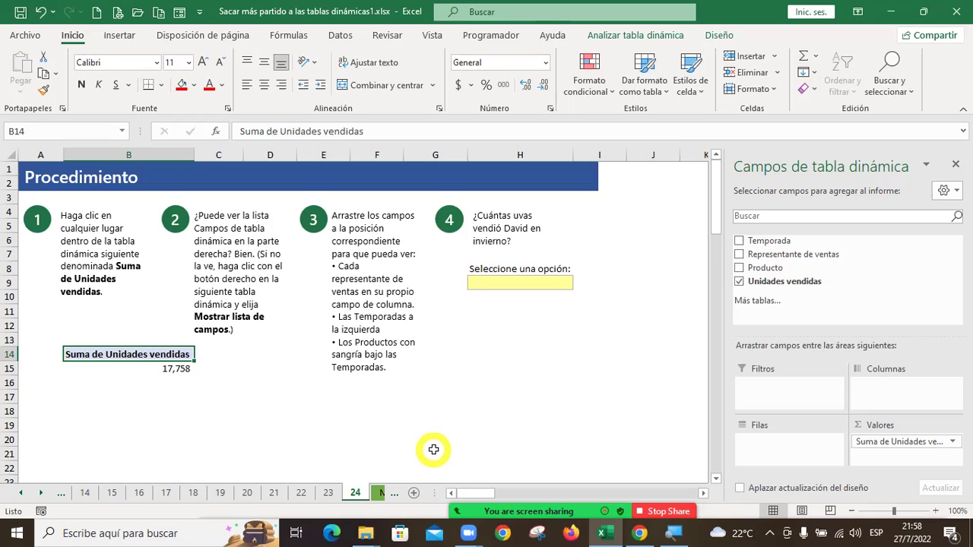
- Add Representante de ventas to the pivot table's column fields on sheet 24, then deselect the table
left_click_drag(745, 257, 875, 400)
left_click_drag(881, 398, 883, 397)
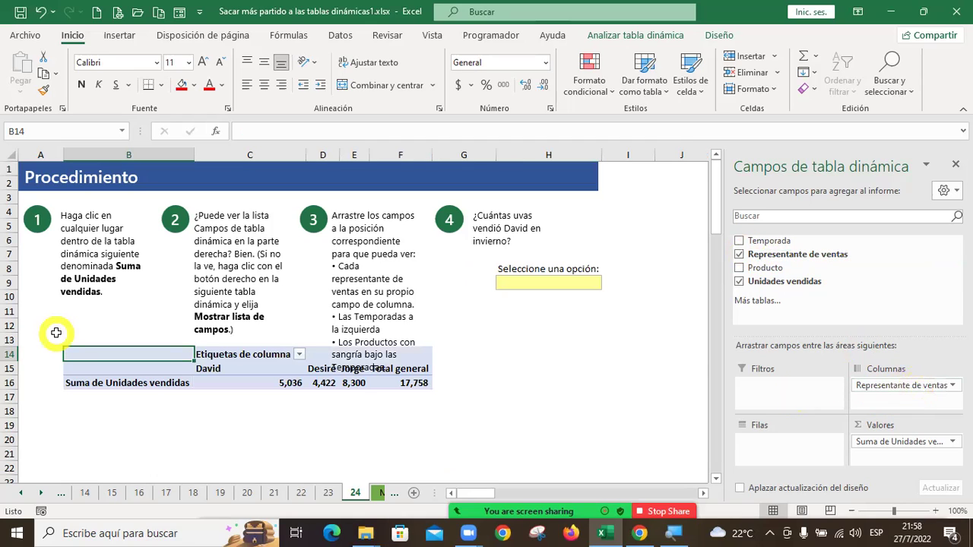
left_click(552, 371)
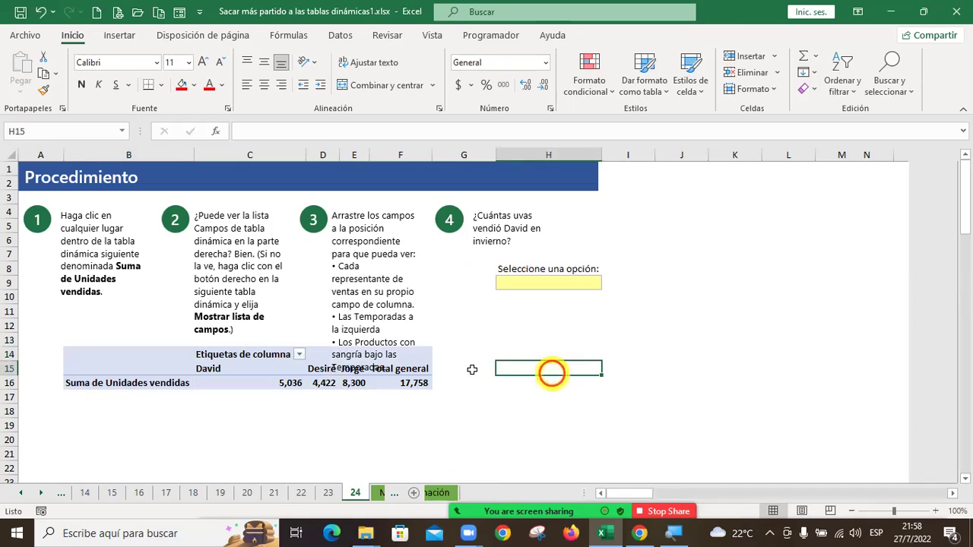
- Insert three blank rows at row 13 to separate the pivot table from the overlapping instruction text
left_click(422, 354)
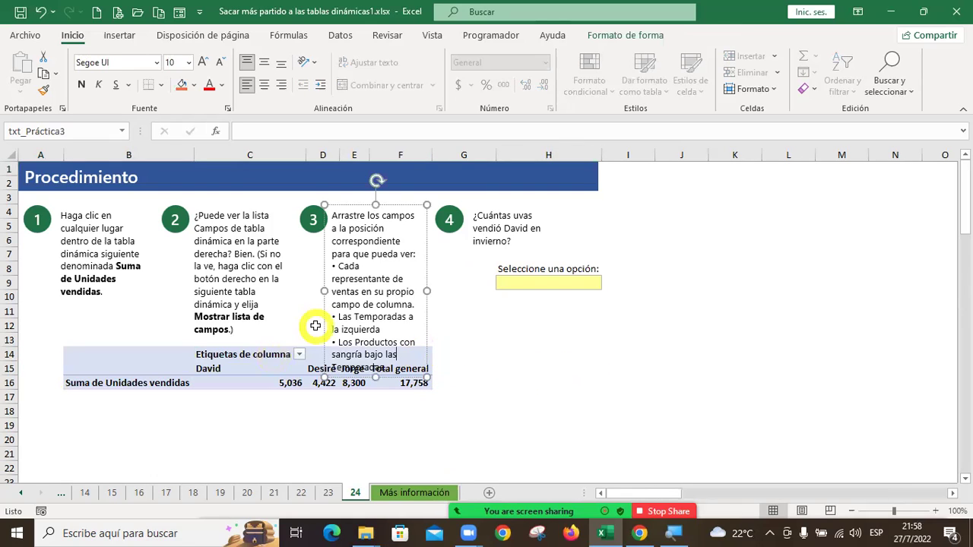
left_click(10, 341)
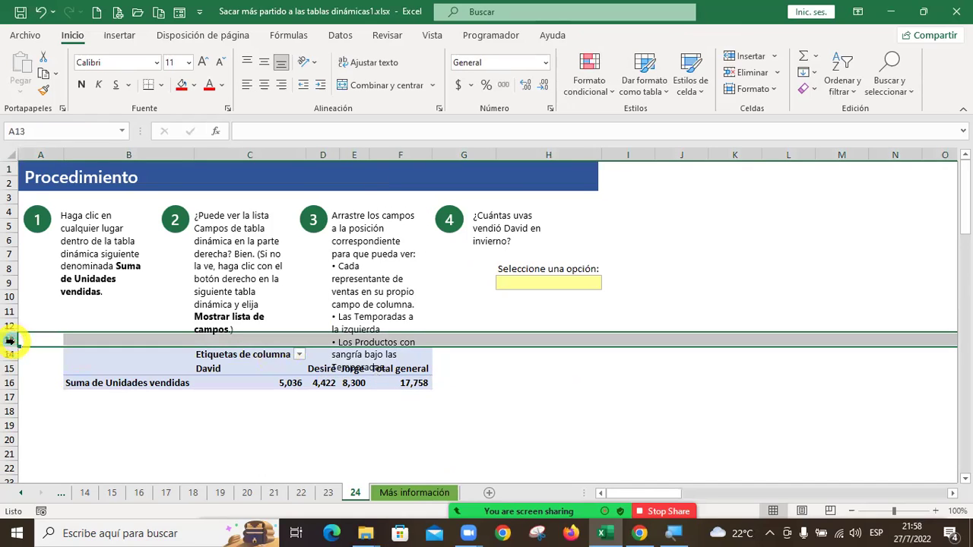
key("ctrl+plus")
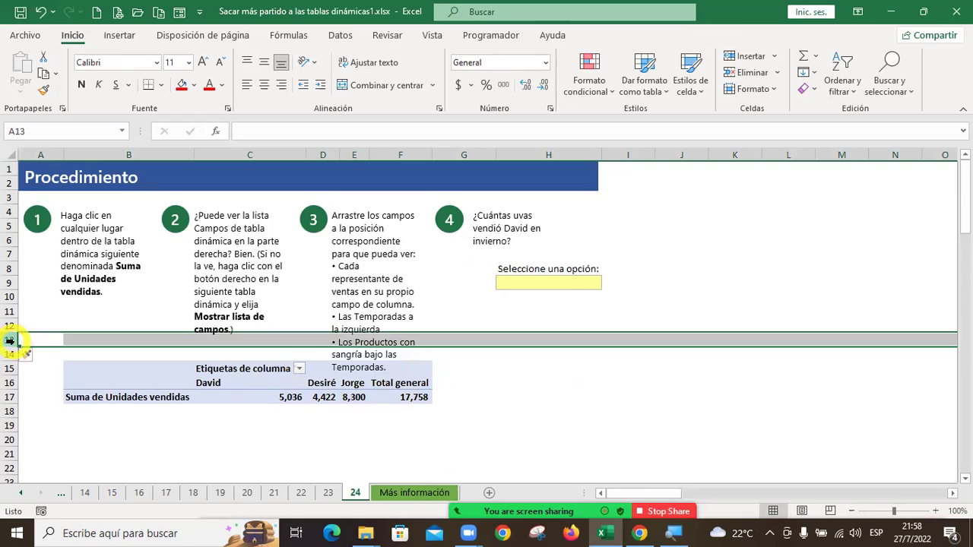
key("ctrl+plus")
key("ctrl+plus")
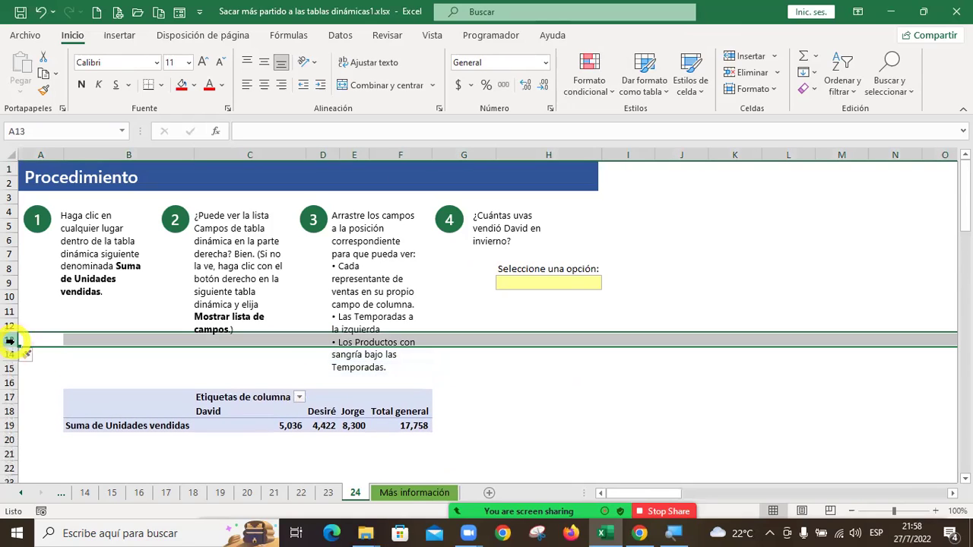
left_click(540, 395)
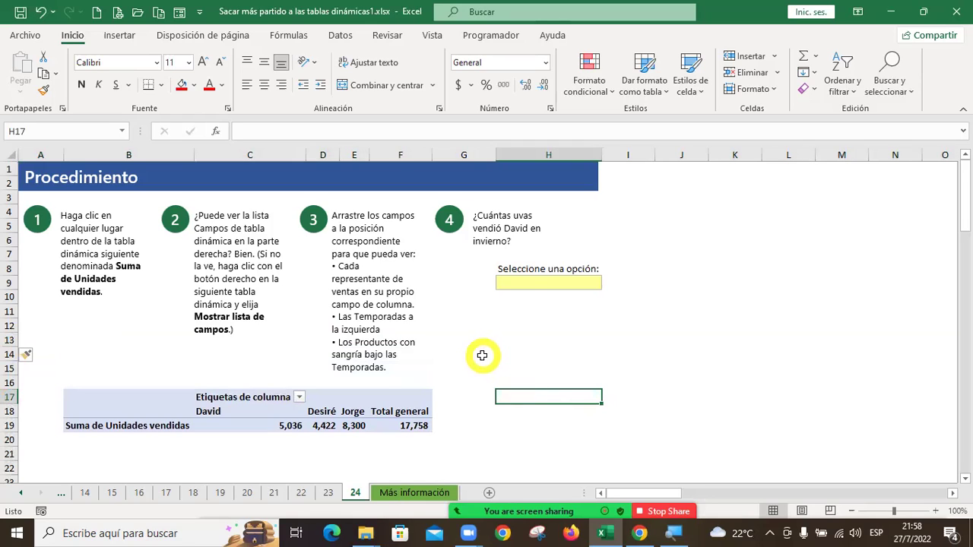
- Reactivate the pivot table, add Temporada and, beneath it, Producto to the row fields, dismiss the trial notice, and review the layout
left_click(384, 397)
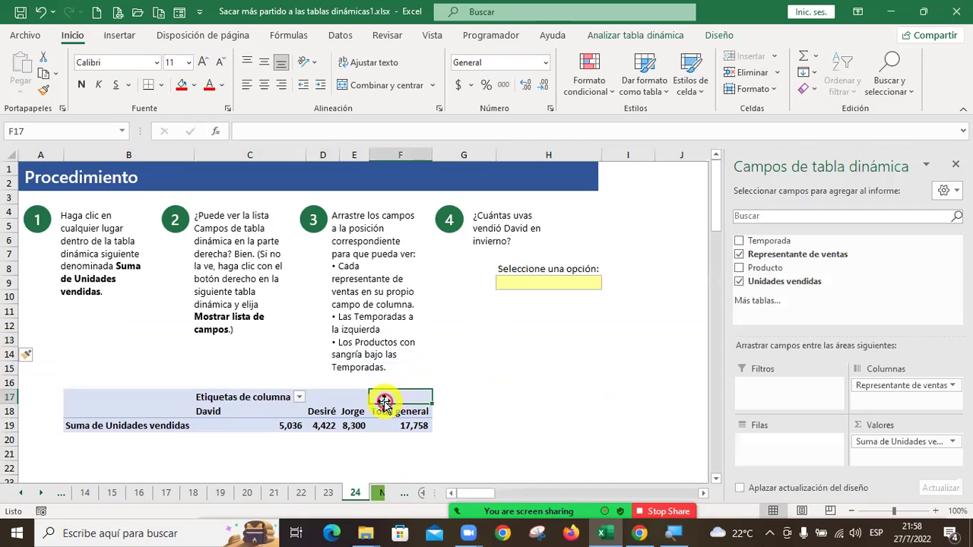
left_click_drag(769, 240, 774, 456)
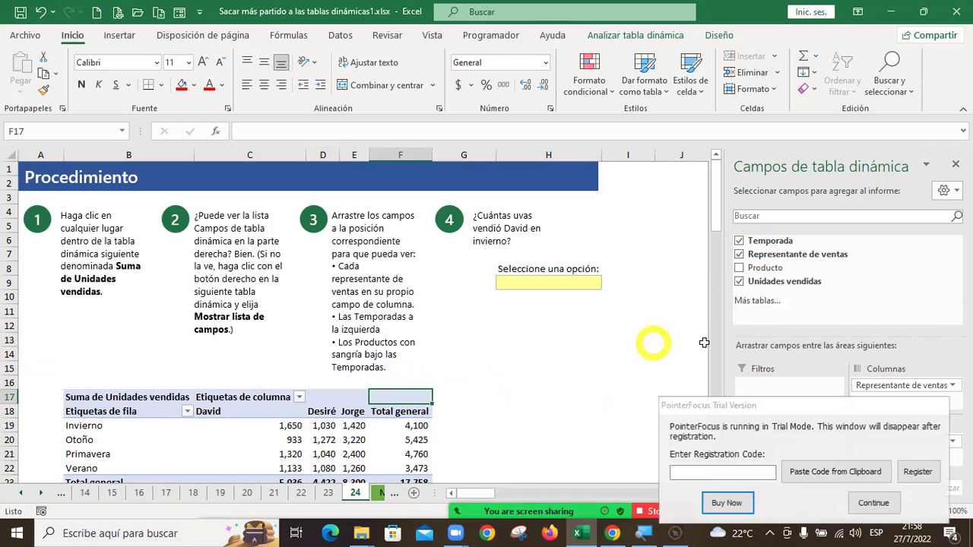
left_click(874, 502)
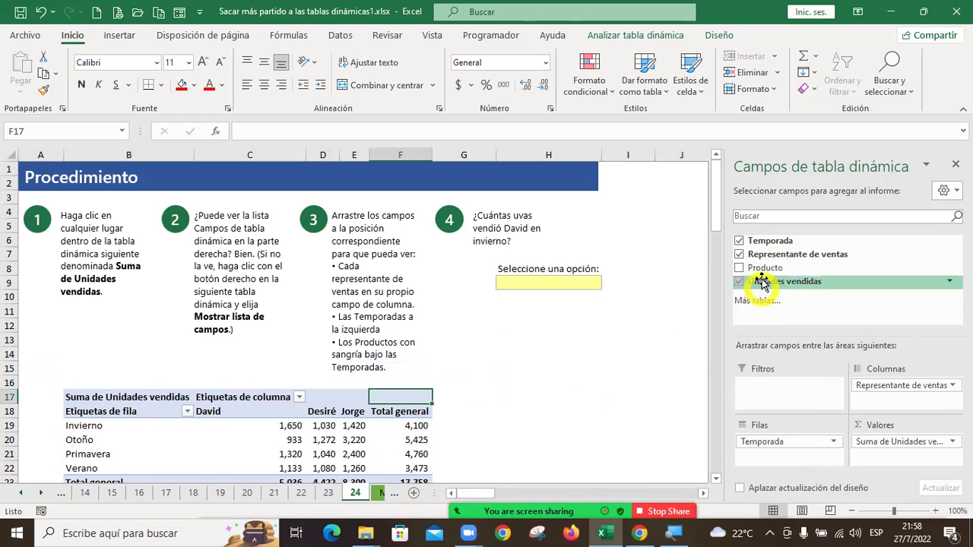
left_click_drag(760, 276, 788, 459)
scroll(555, 387, "down", 4)
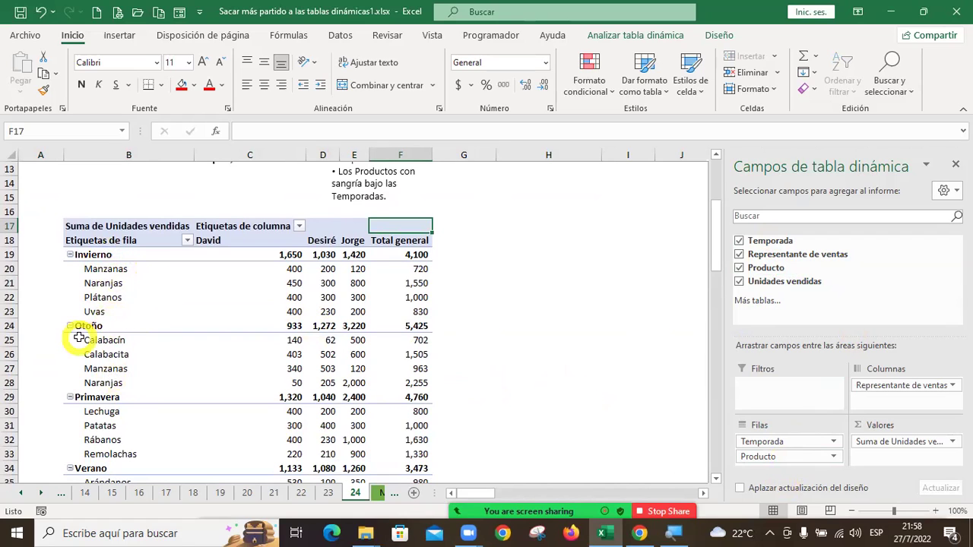
scroll(261, 361, "down", 3)
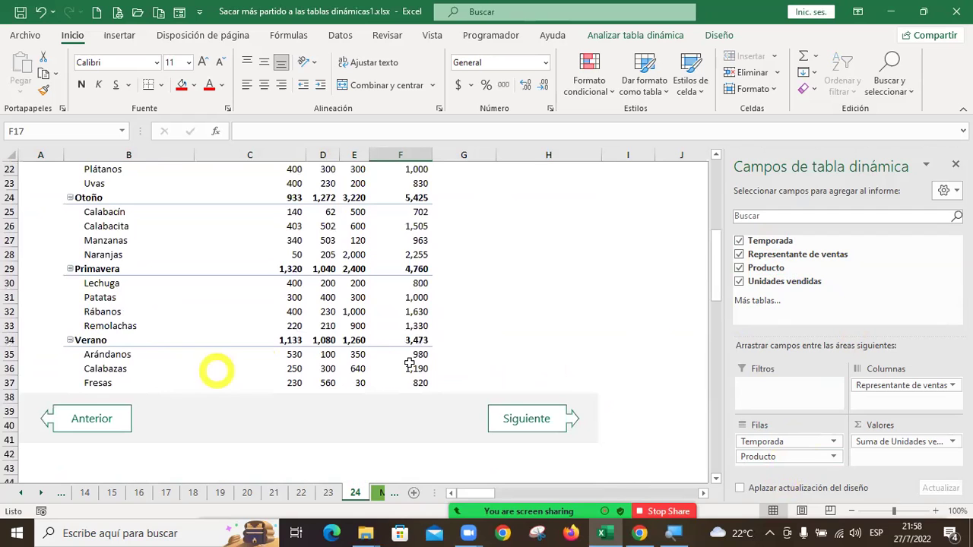
scroll(424, 357, "up", 7)
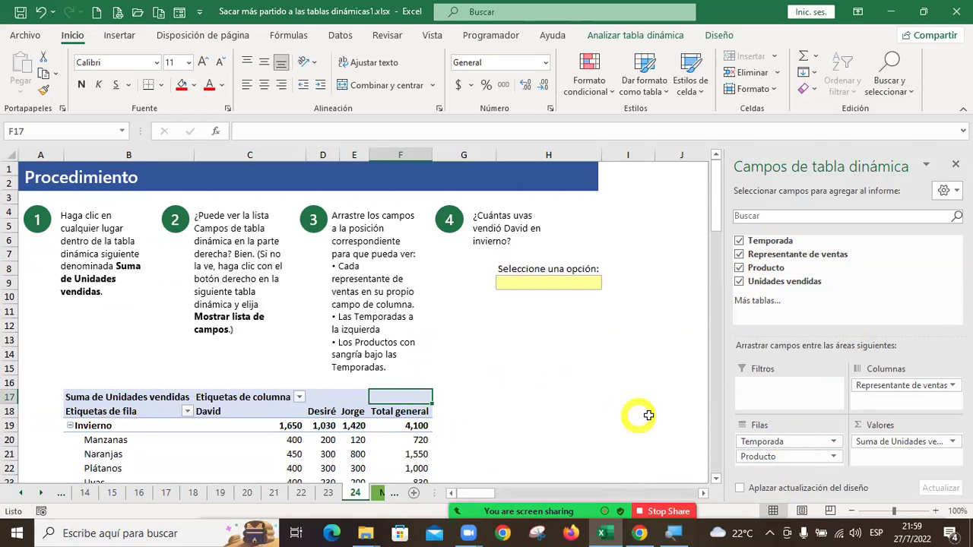
- Answer question 4 about the first sales representative's winter grape sales by selecting 400 in H9
scroll(409, 343, "down", 2)
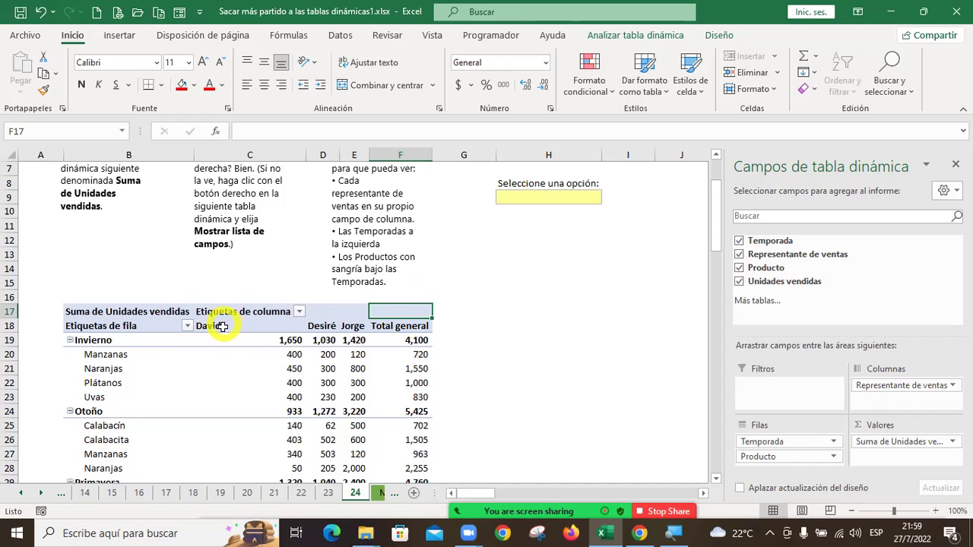
mouse_move(296, 397)
left_click(551, 196)
left_click(608, 199)
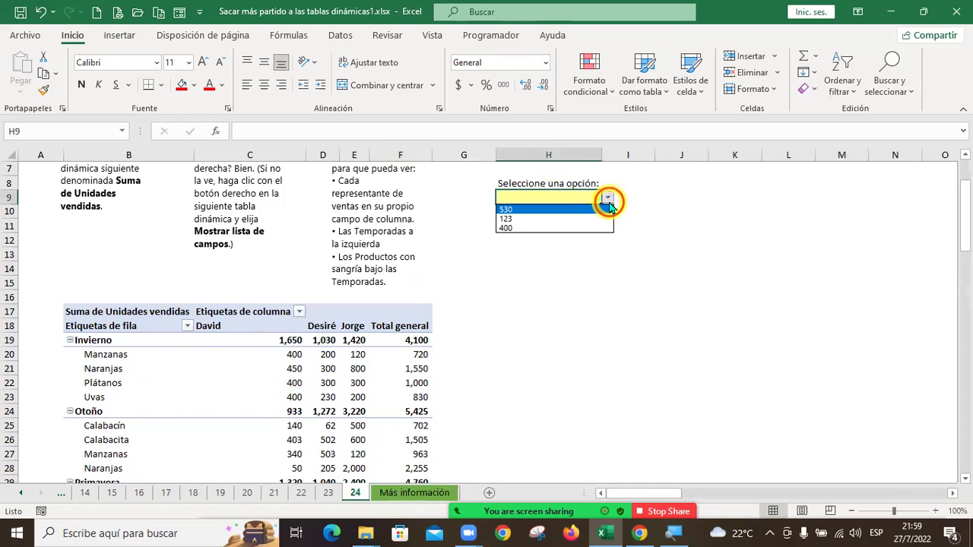
left_click(523, 227)
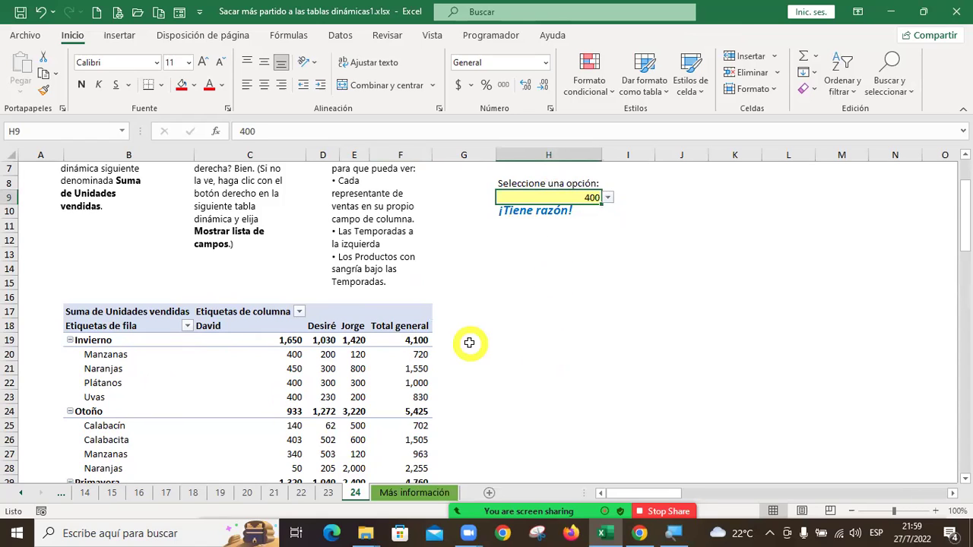
- Examine the answer feedback formula in H10 and look over the finished pivot table on sheet 24
left_click(530, 211)
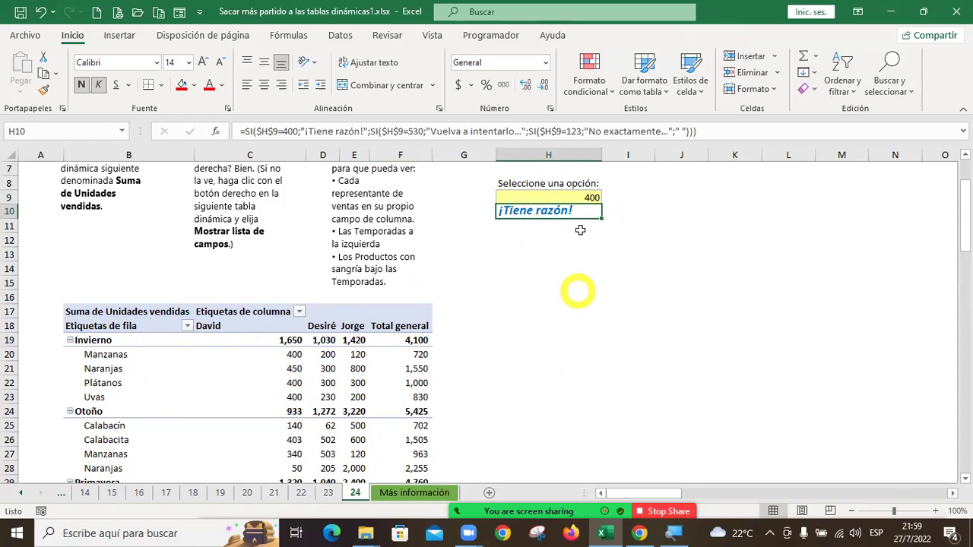
left_click(532, 368)
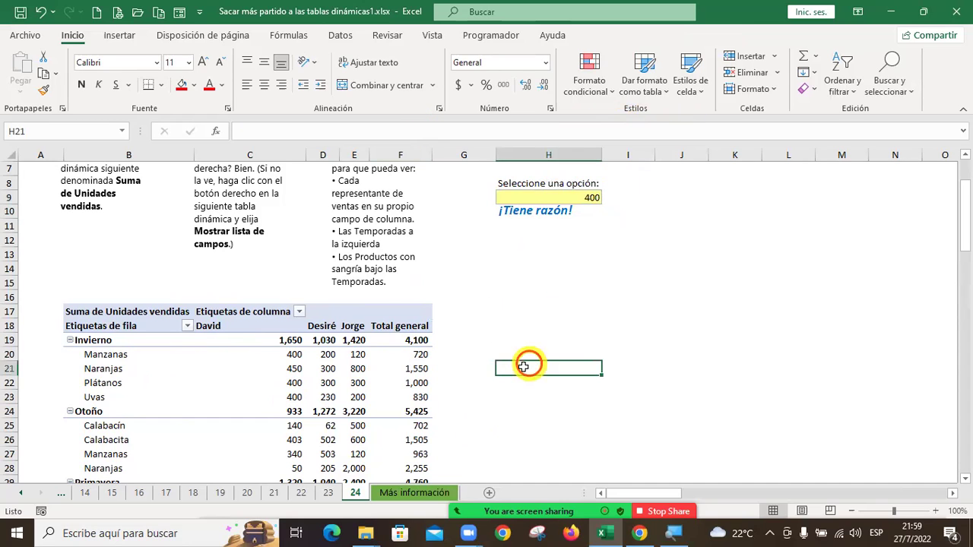
scroll(332, 397, "down", 2)
scroll(591, 187, "up", 2)
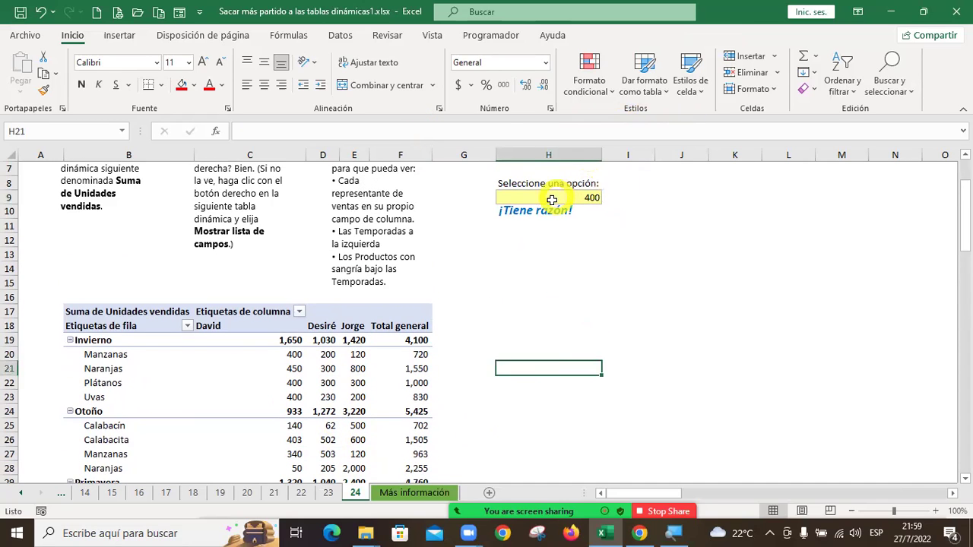
left_click(549, 211)
left_click(526, 326)
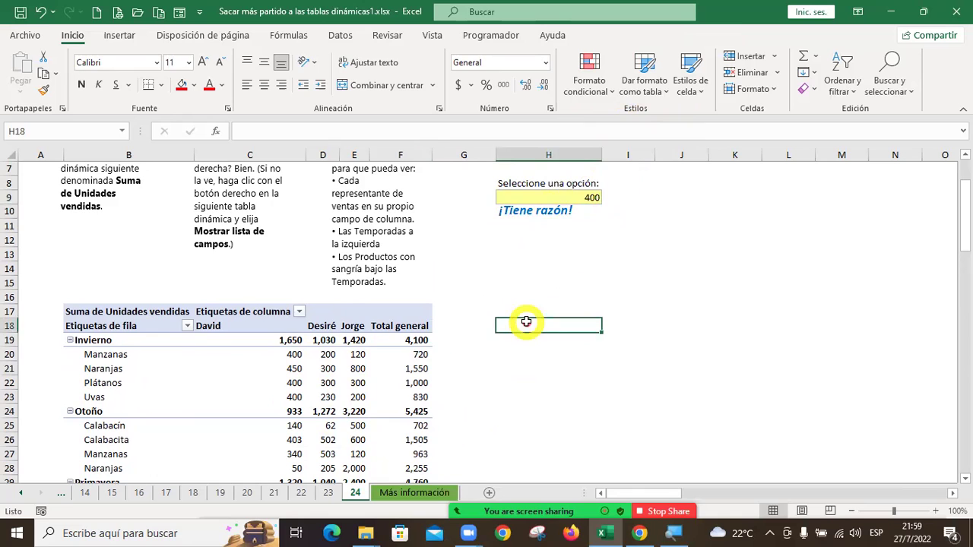
scroll(526, 325, "down", 1)
scroll(526, 325, "down", 5)
scroll(525, 326, "up", 6)
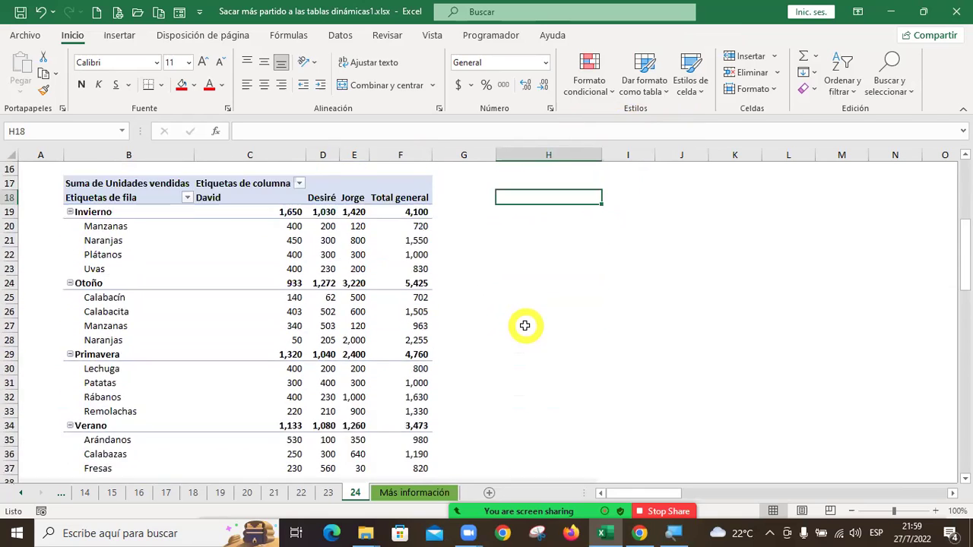
scroll(524, 325, "up", 2)
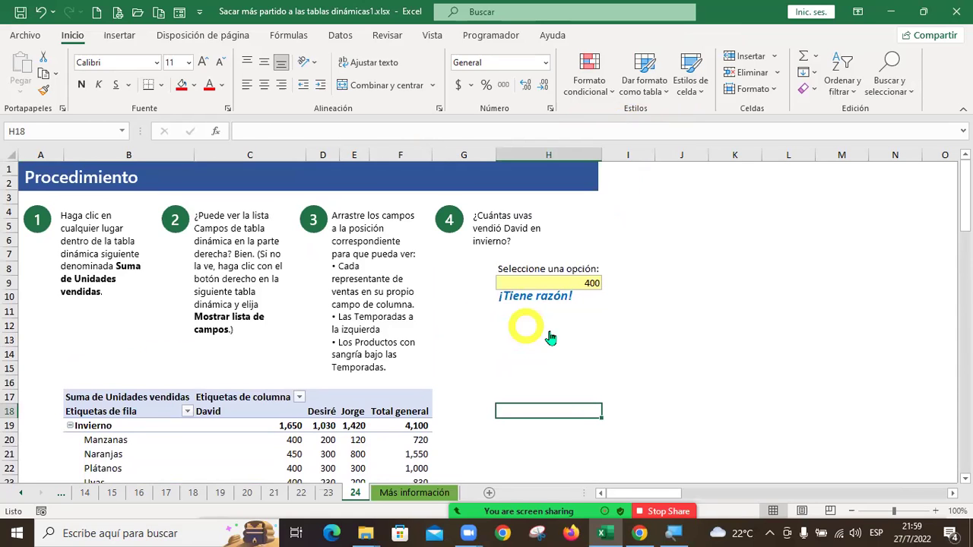
- Advance to the Más información sheet, review its learning resources, and stop sharing the screen
key("ctrl+Page_Down")
scroll(715, 321, "down", 3)
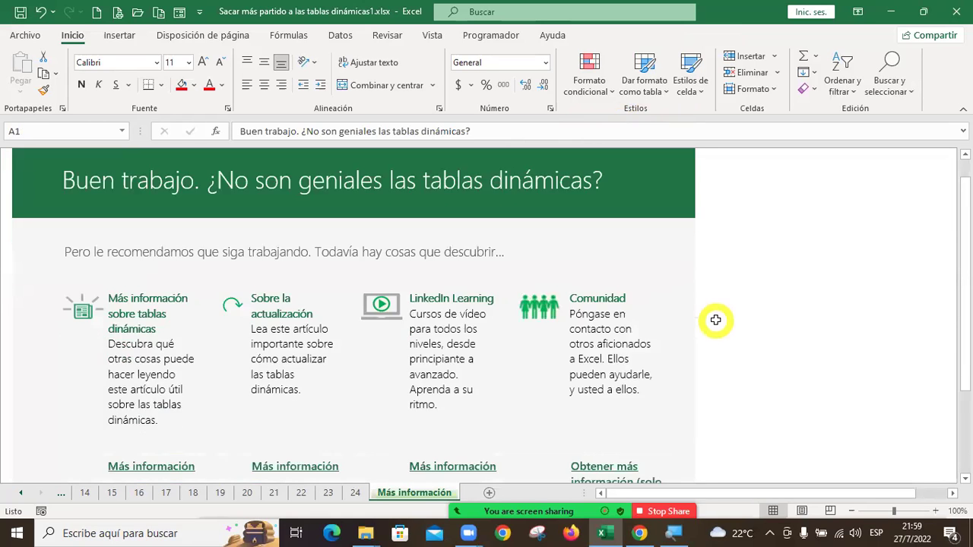
scroll(714, 321, "up", 2)
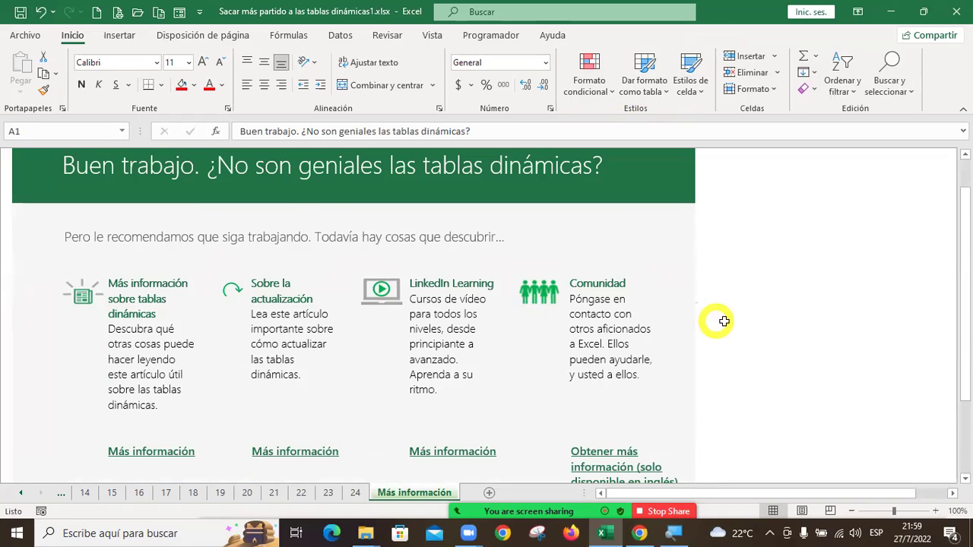
left_click(648, 520)
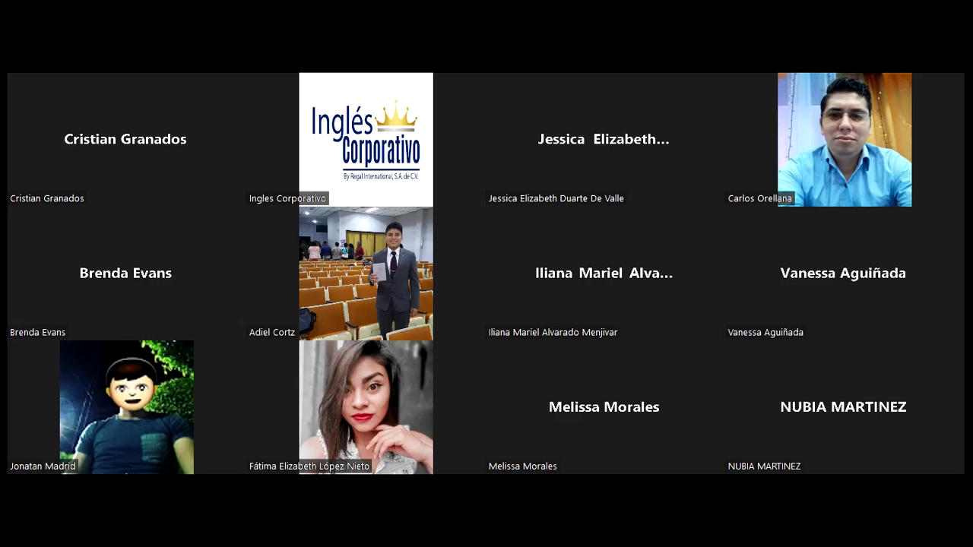